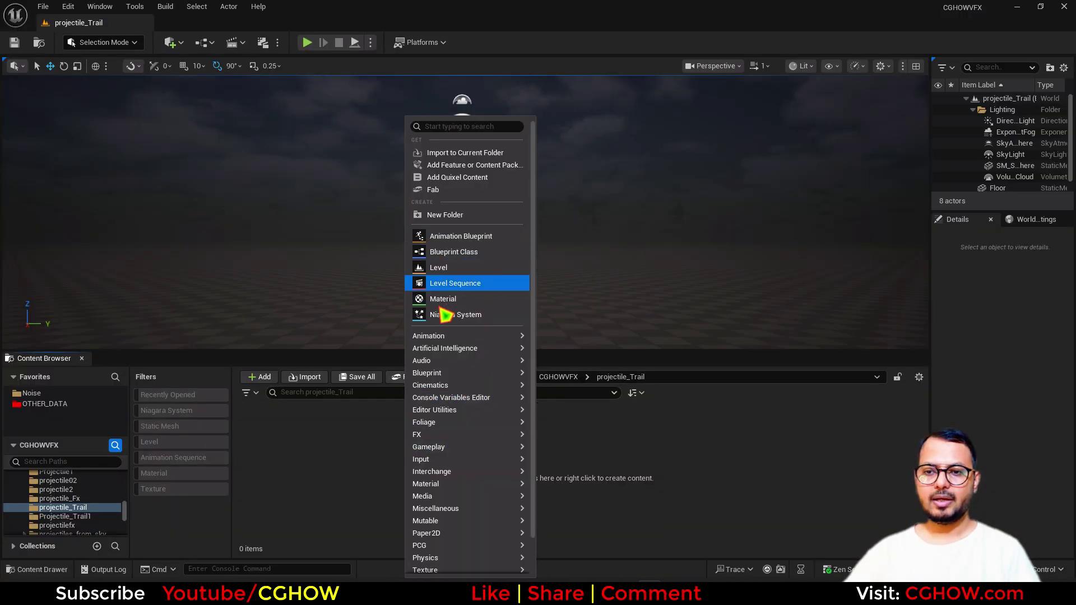
# Step: Create a Level Sequence in the projectile_Trail folder, place it in the level and open it for editing
pyautogui.click(475, 283)
pyautogui.moveTo(281, 445); pyautogui.dragTo(319, 281)
pyautogui.doubleClick(278, 442)
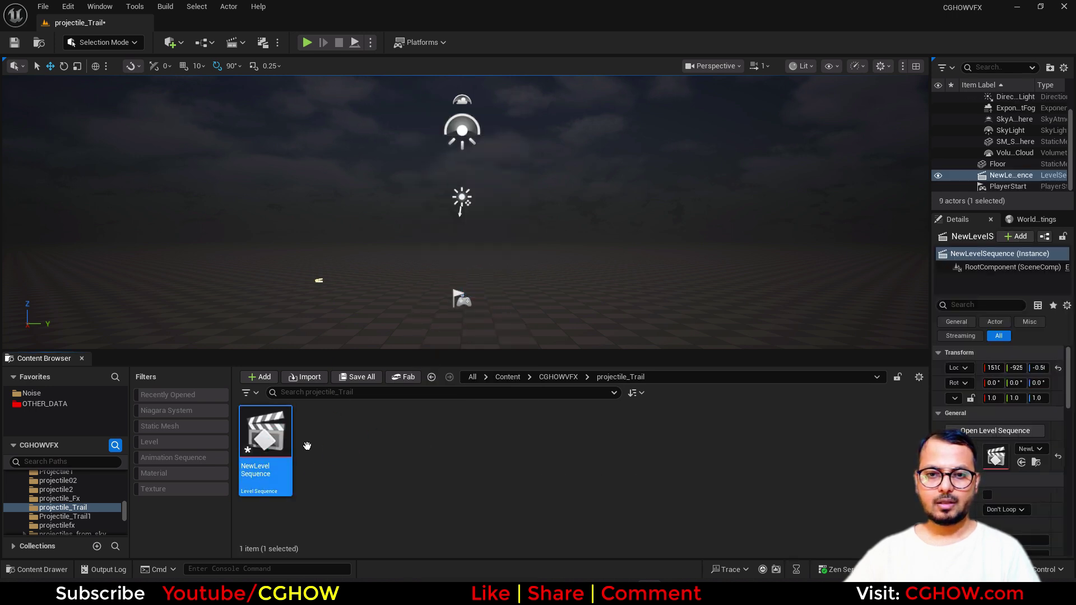
# Step: Search the CGHOWVFX folder for "rocke" and filter the assets to static meshes
pyautogui.click(59, 360)
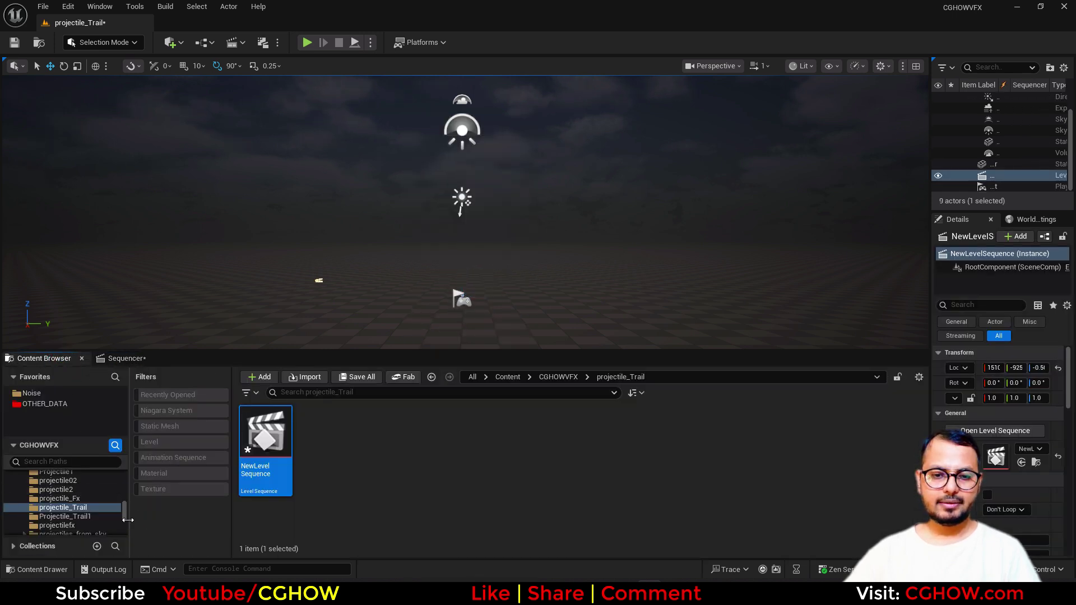
pyautogui.scroll(15, 53, 507)
pyautogui.click(50, 512)
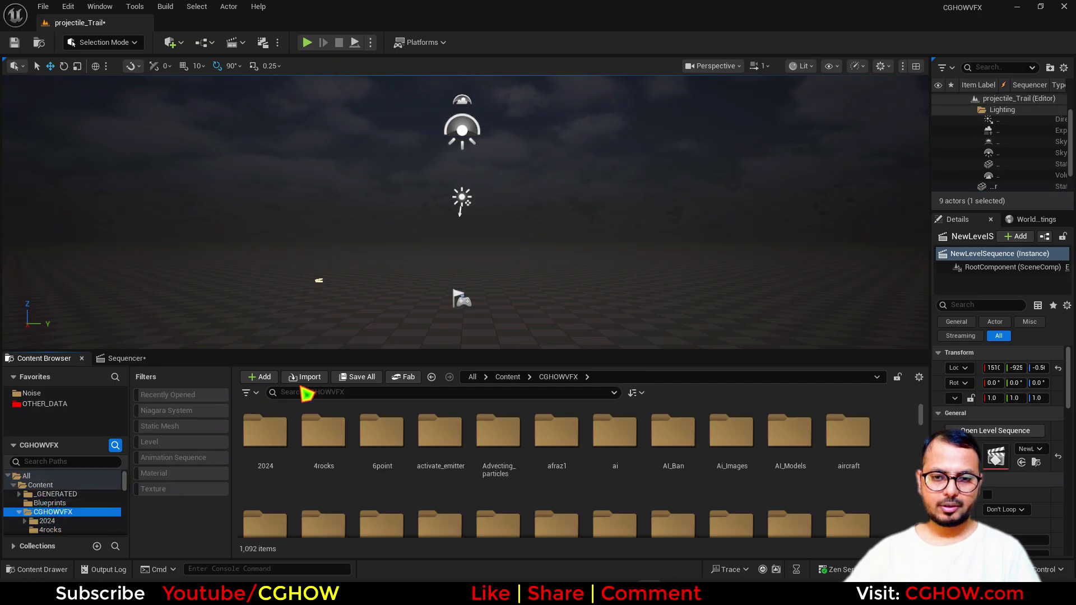
pyautogui.click(328, 396)
pyautogui.write('ro')
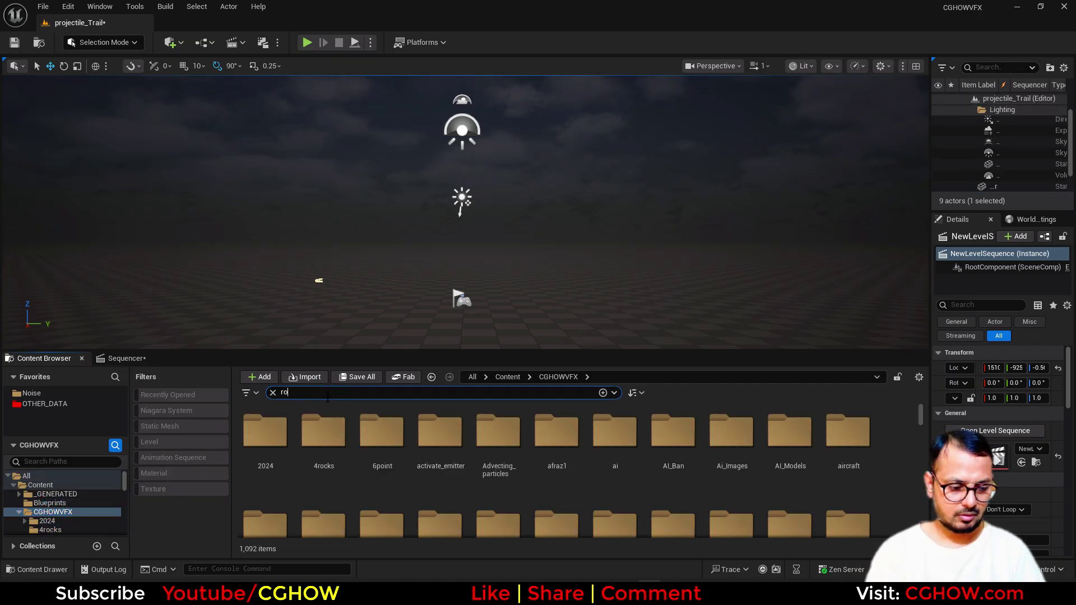
pyautogui.write('ckel')
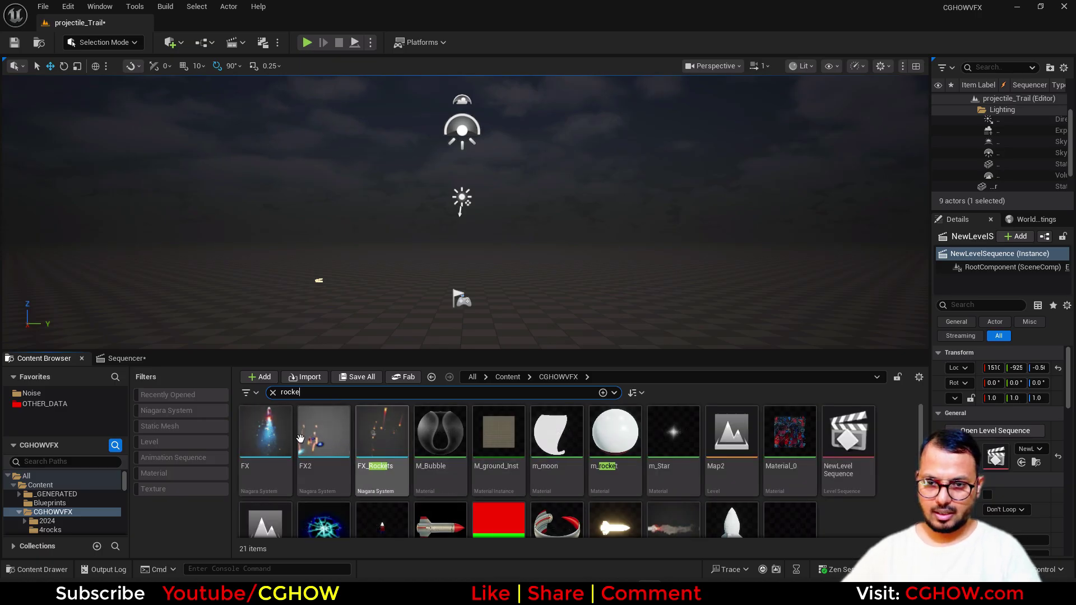
pyautogui.click(168, 427)
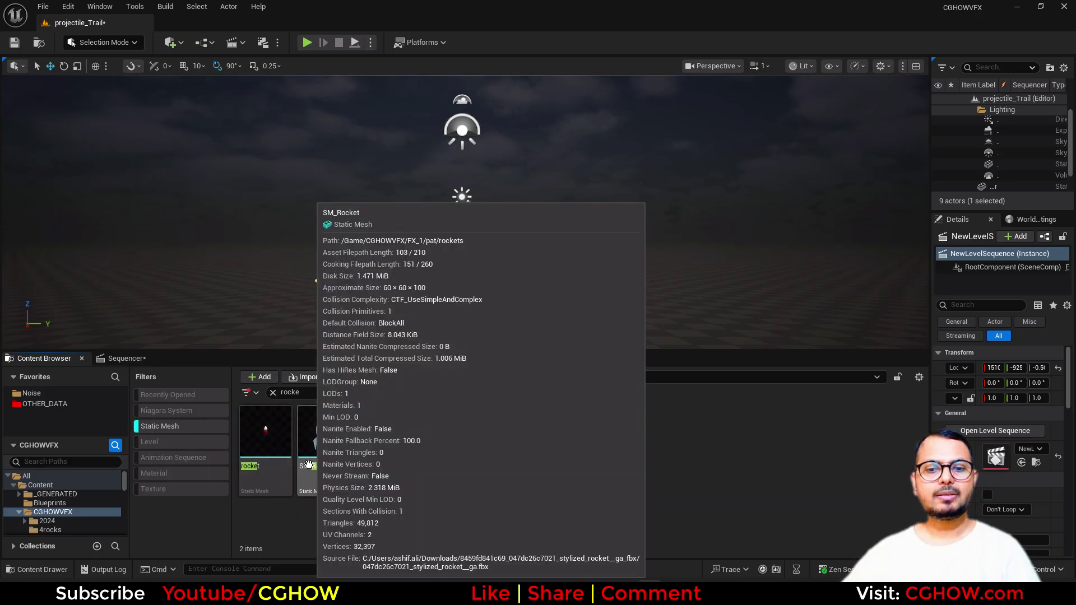
# Step: Open the rocket static mesh, examine its model up close from several angles and close it
pyautogui.doubleClick(286, 489)
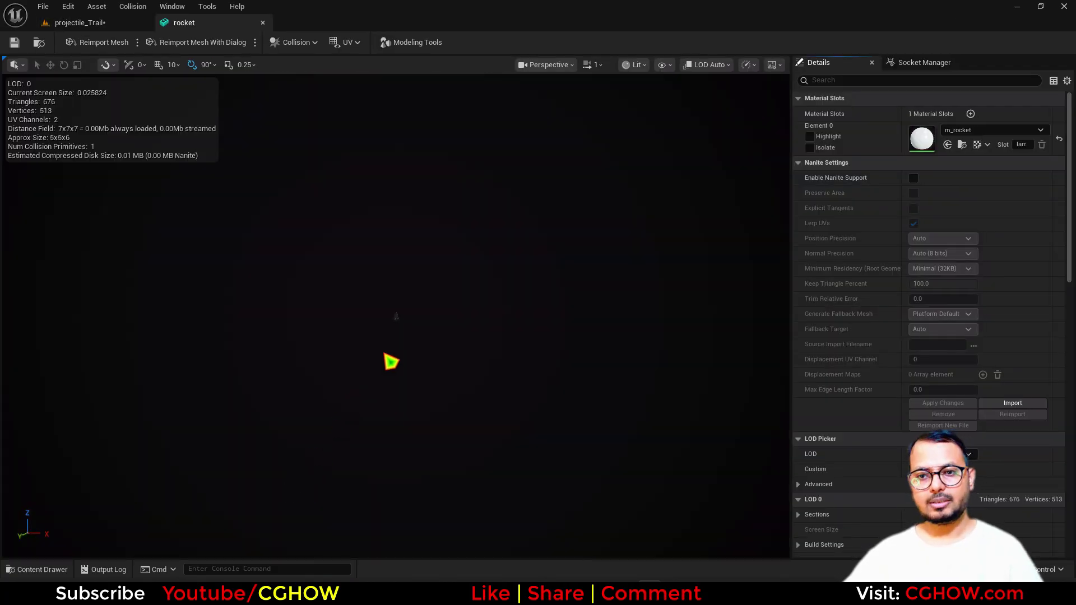
pyautogui.scroll(5, 378, 314)
pyautogui.moveTo(353, 315); pyautogui.dragTo(412, 286)
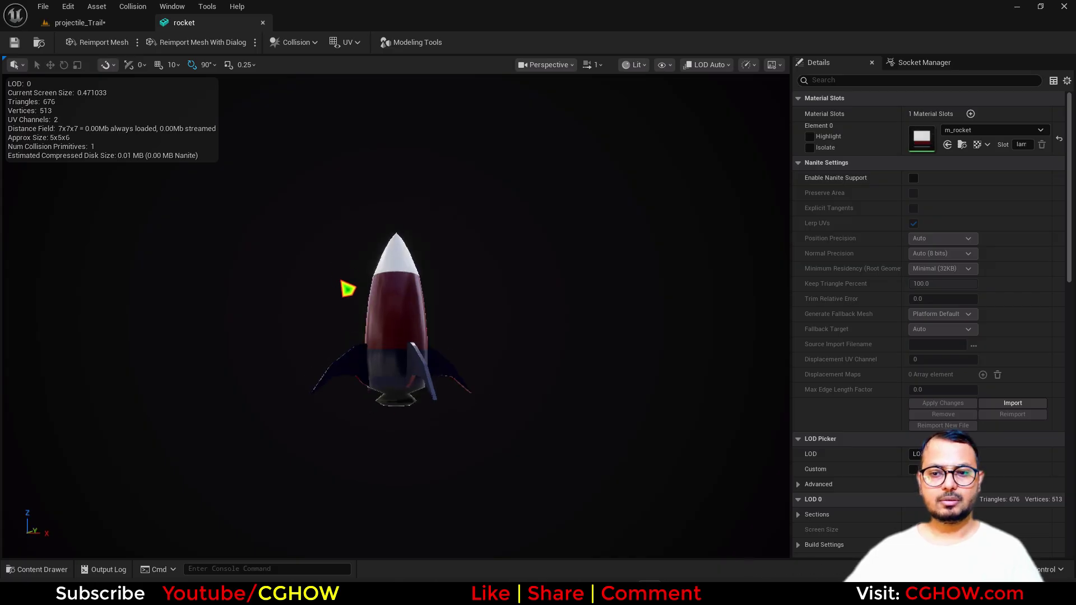
pyautogui.moveTo(341, 282); pyautogui.dragTo(429, 269)
pyautogui.middleClick(204, 24)
# Step: Add the rocket mesh to the level sequence, create a cine camera with a camera cut, and return to the free view
pyautogui.moveTo(270, 452); pyautogui.dragTo(169, 456)
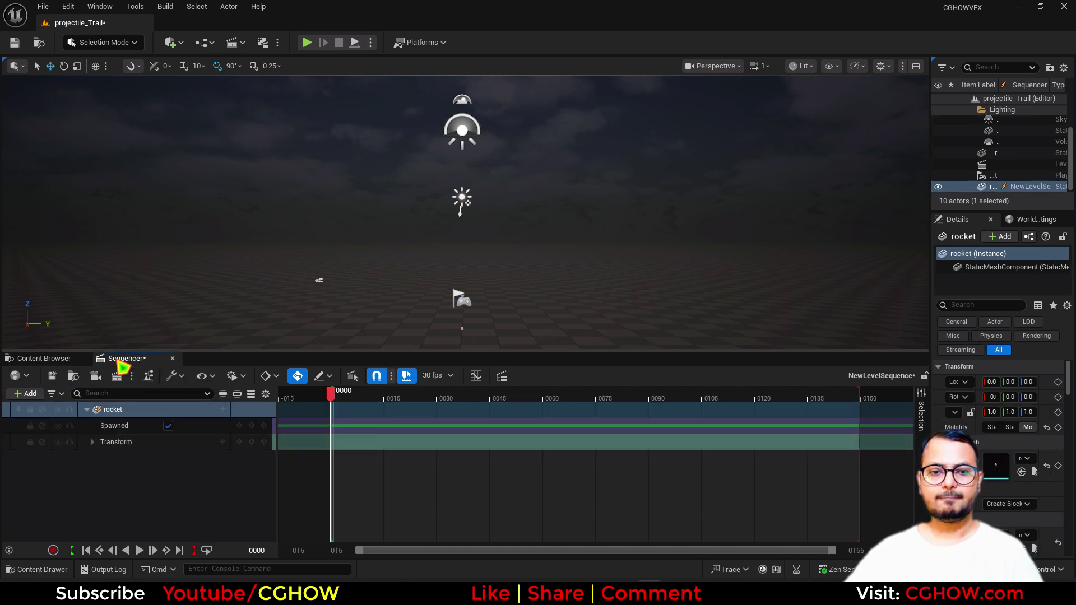
pyautogui.click(95, 376)
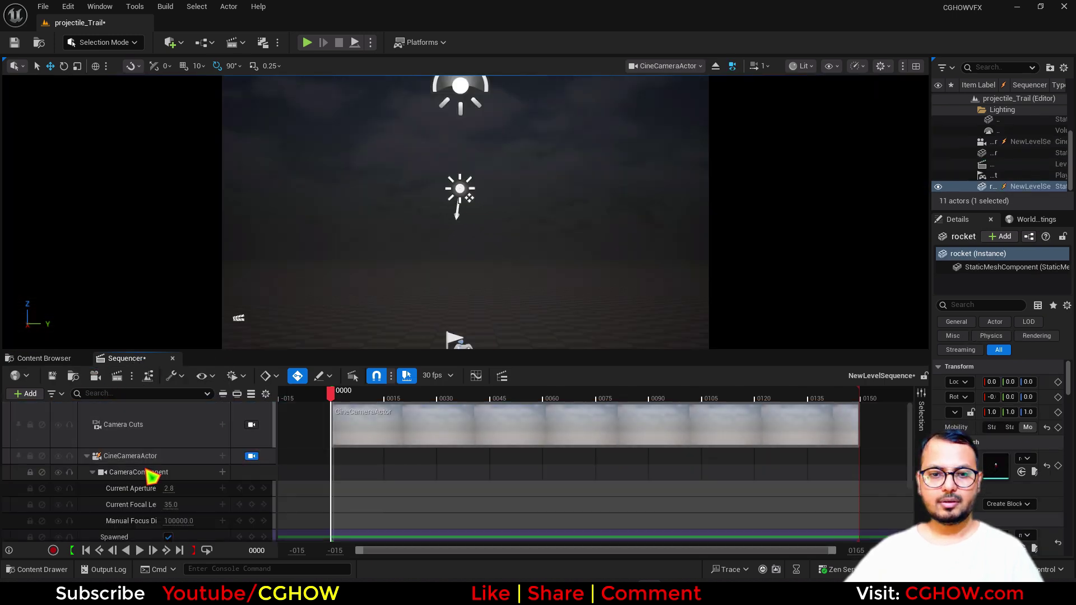
pyautogui.click(253, 456)
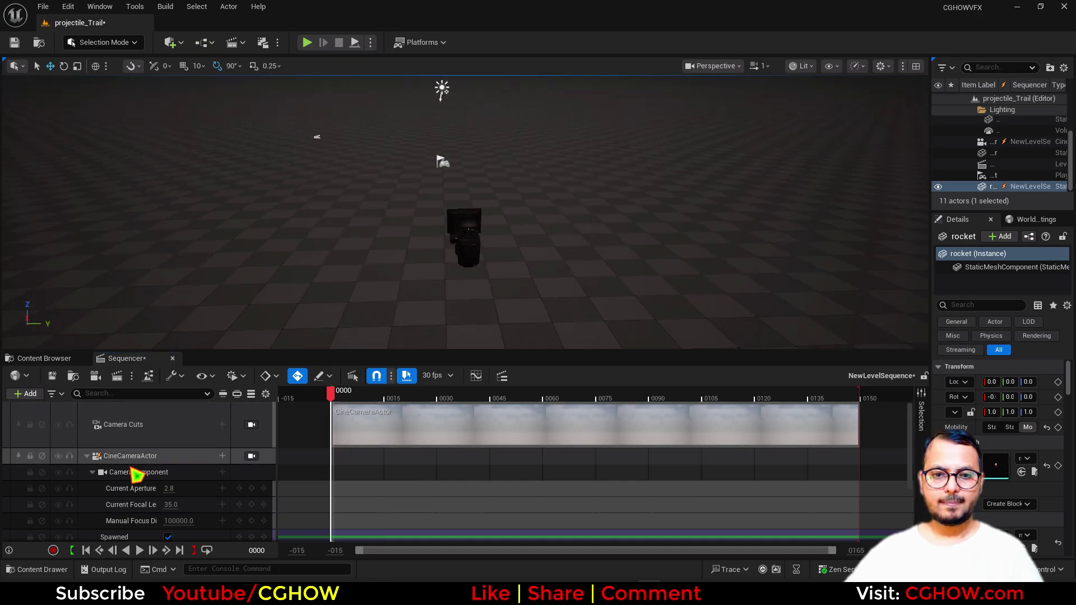
# Step: Lock the rocket's scale proportions and keep the rocket selected in the sequence
pyautogui.scroll(-4, 152, 482)
pyautogui.click(119, 501)
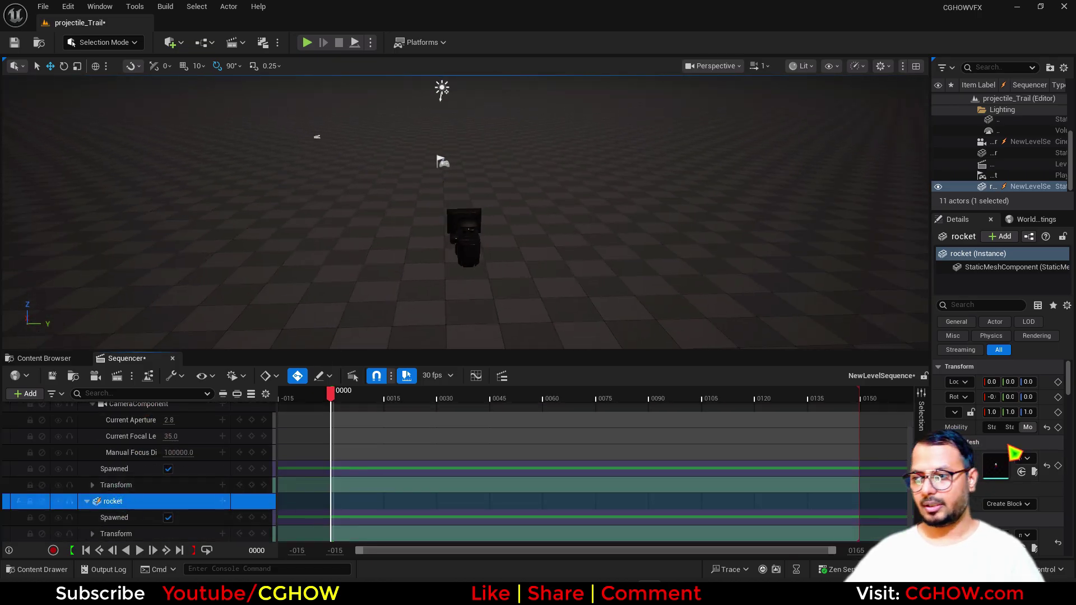
pyautogui.click(971, 412)
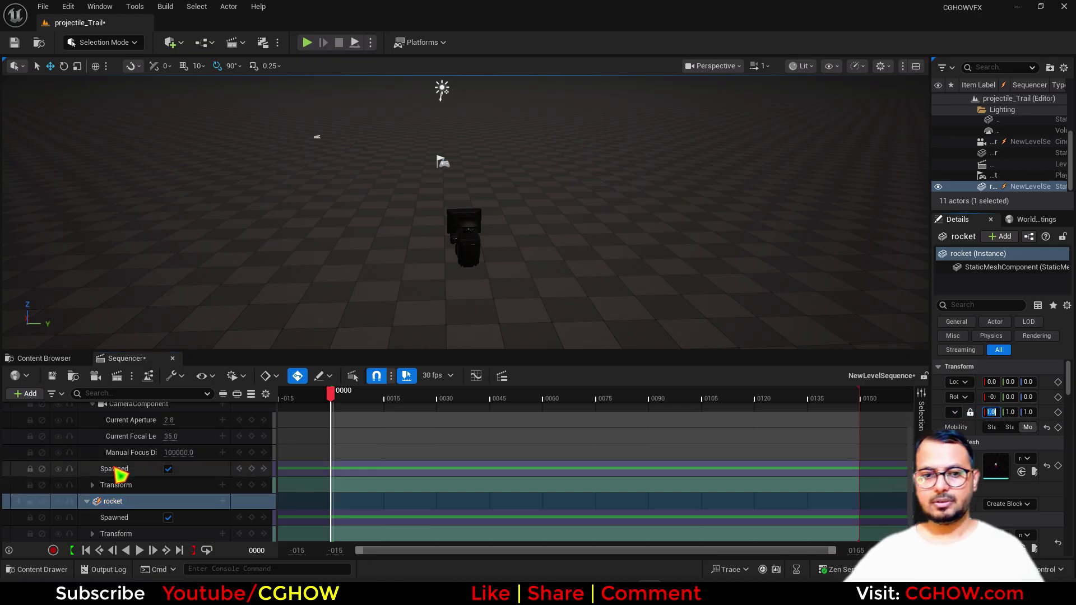
pyautogui.keyDown('alt'); pyautogui.moveTo(466, 236); pyautogui.dragTo(566, 216); pyautogui.keyUp('alt')
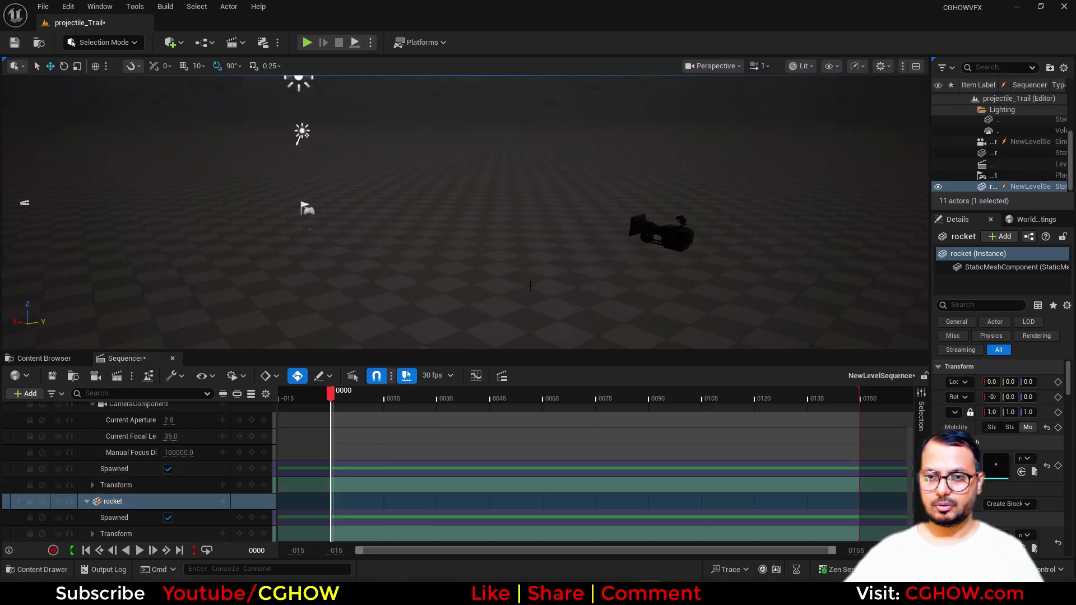
pyautogui.moveTo(283, 253); pyautogui.dragTo(283, 252, button='right')
pyautogui.click(985, 186)
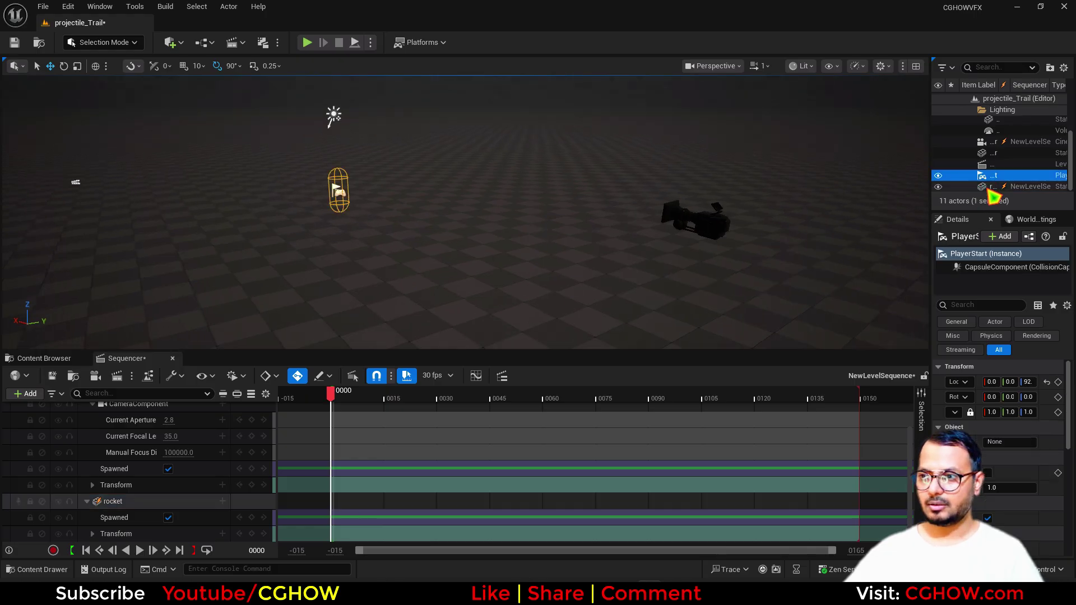
pyautogui.click(112, 500)
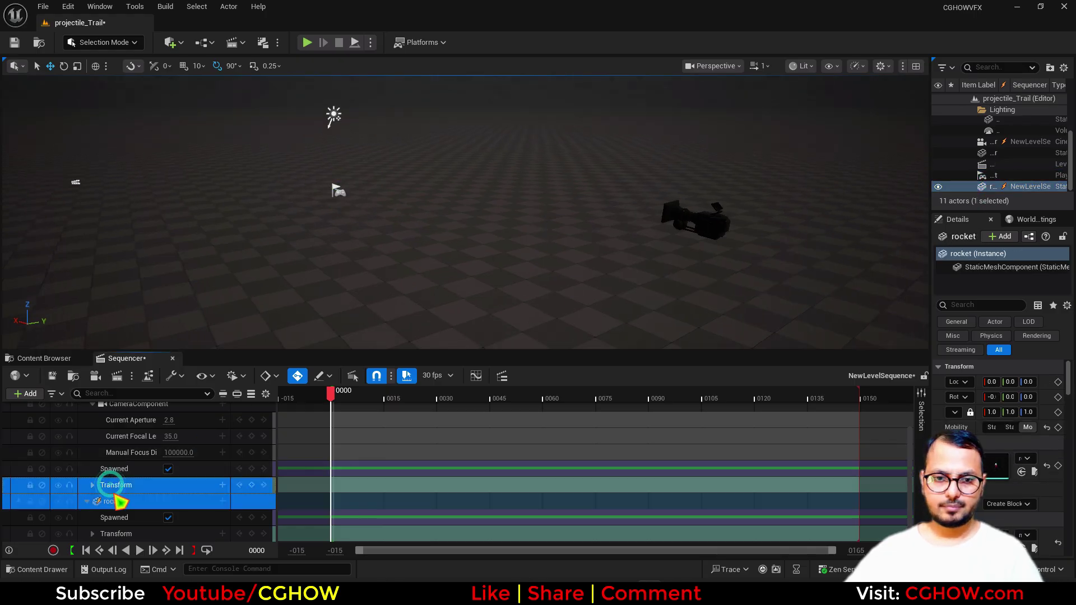
# Step: Move the rocket across the level to a position just in front of the cine camera's lens
pyautogui.moveTo(303, 341); pyautogui.dragTo(303, 341, button='right')
pyautogui.moveTo(353, 270); pyautogui.dragTo(353, 270, button='right')
pyautogui.press('g')
pyautogui.press('g')
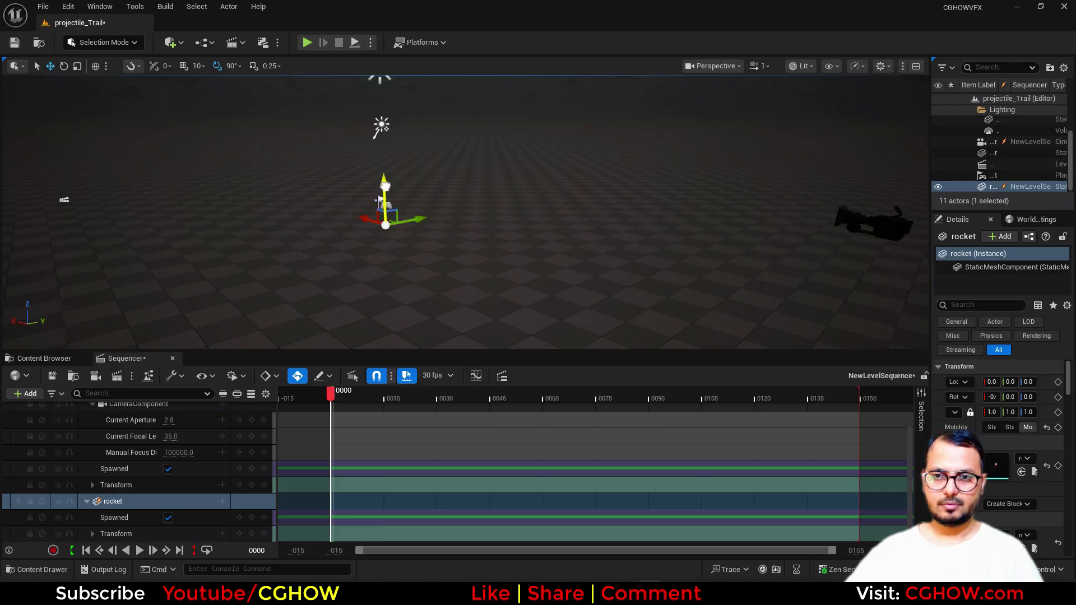
pyautogui.moveTo(360, 150); pyautogui.dragTo(723, 236)
pyautogui.moveTo(723, 237); pyautogui.dragTo(723, 236, button='right')
pyautogui.moveTo(795, 225); pyautogui.dragTo(794, 225, button='right')
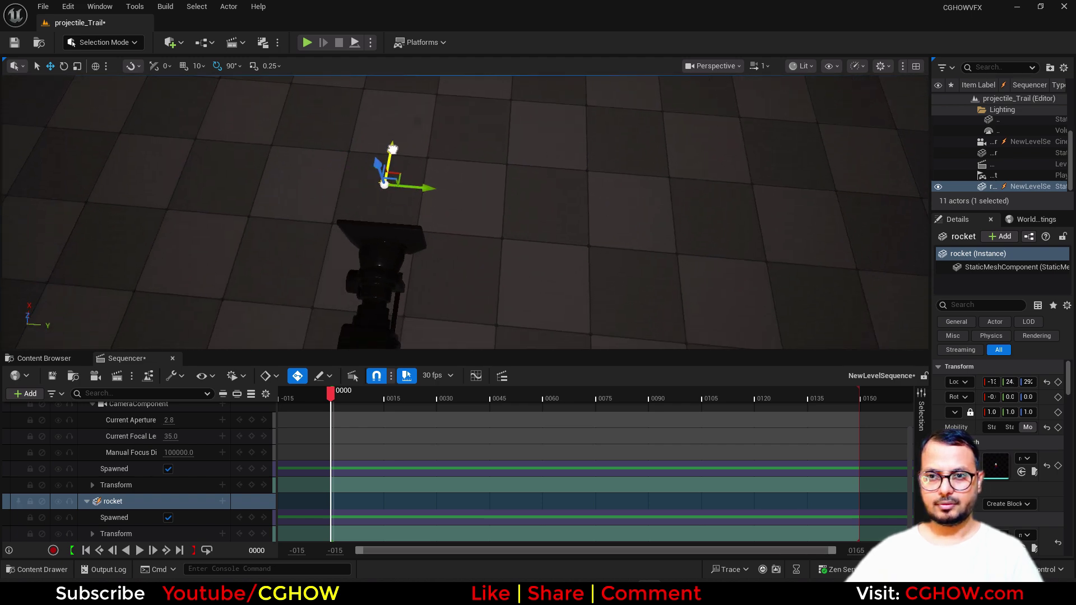
# Step: Check through the Camera Cuts view whether the rocket is in the shot, and return to the free view
pyautogui.scroll(3, 217, 464)
pyautogui.click(252, 425)
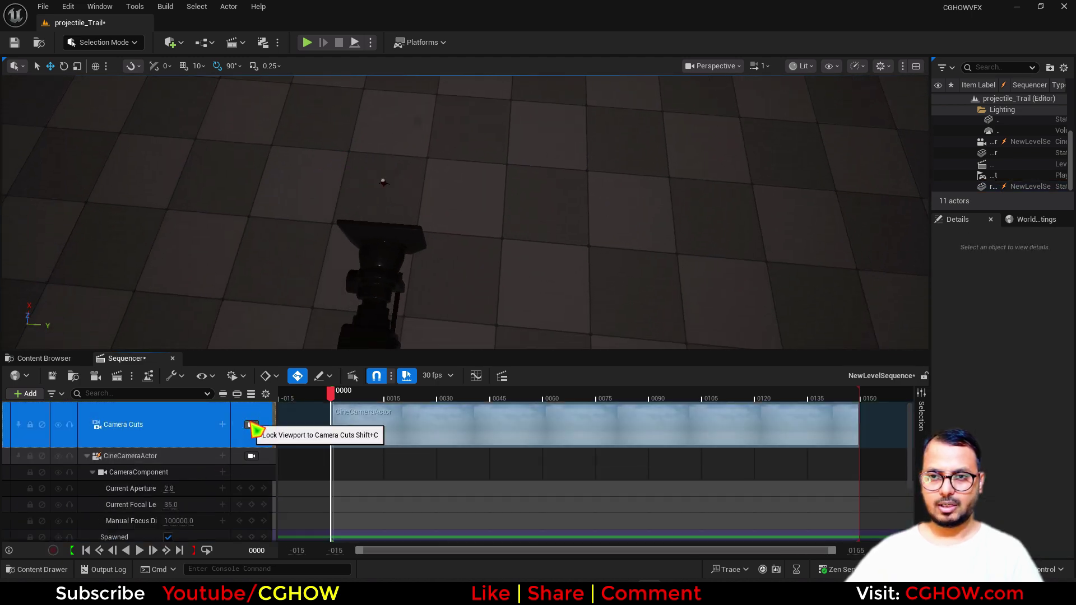
pyautogui.click(252, 425)
pyautogui.scroll(-2, 157, 479)
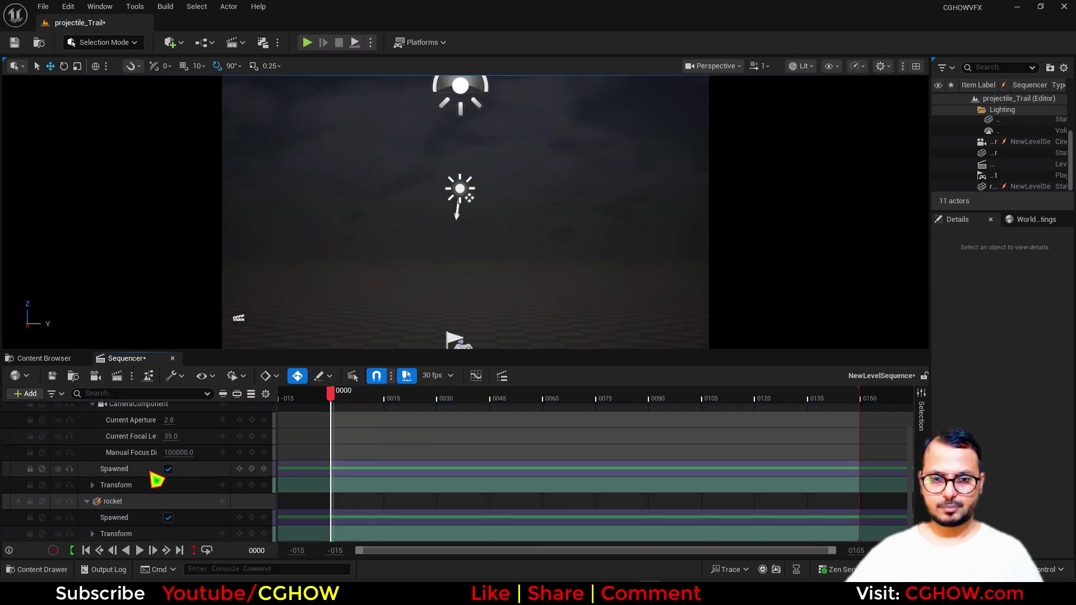
pyautogui.click(126, 503)
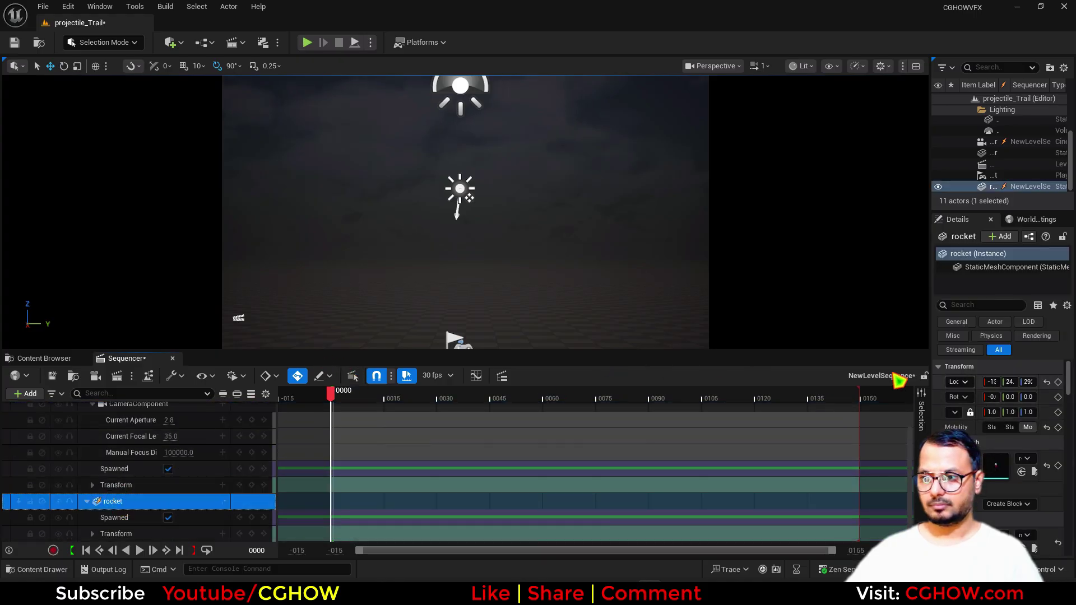
pyautogui.scroll(2, 246, 442)
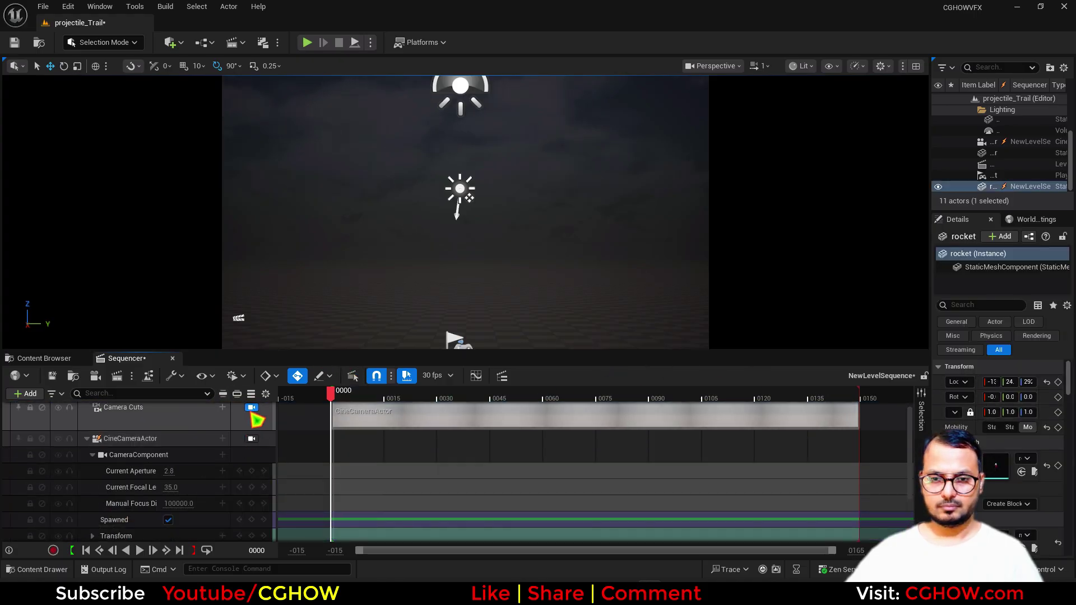
pyautogui.click(251, 408)
# Step: Shift the rocket ahead of the camera, scale it uniformly to 5.0 and check the framing through the Camera Cuts view
pyautogui.keyDown('alt'); pyautogui.moveTo(418, 244); pyautogui.dragTo(216, 143); pyautogui.keyUp('alt')
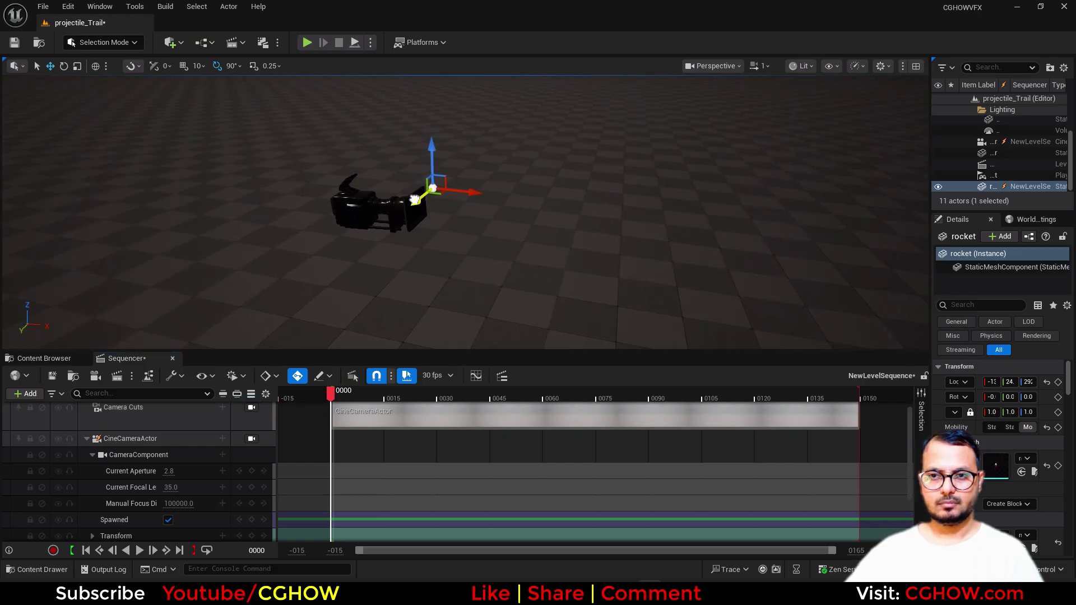
pyautogui.moveTo(443, 209); pyautogui.dragTo(478, 211)
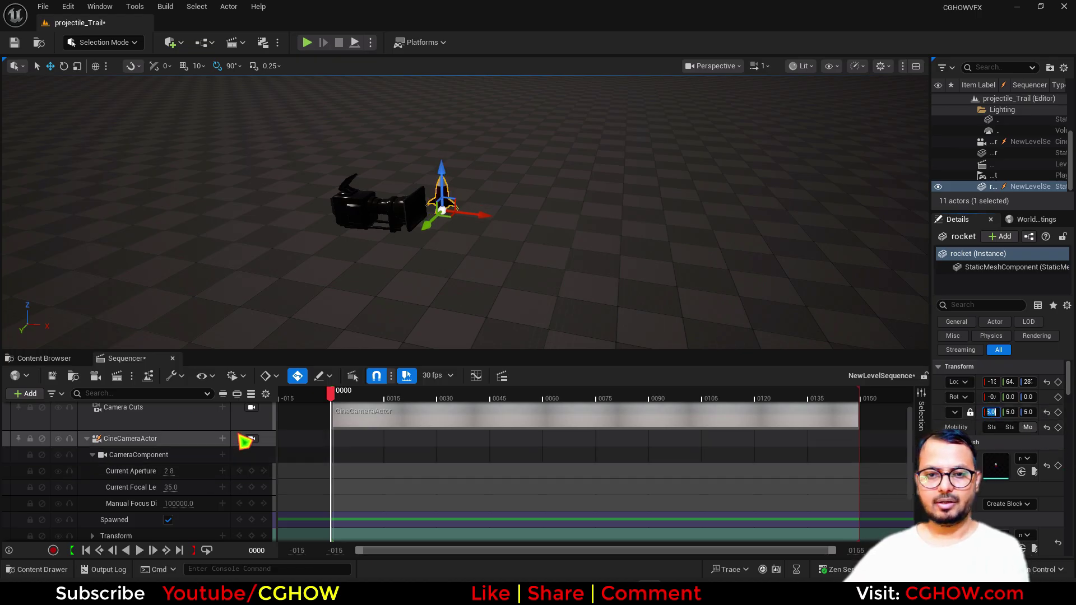
pyautogui.click(252, 408)
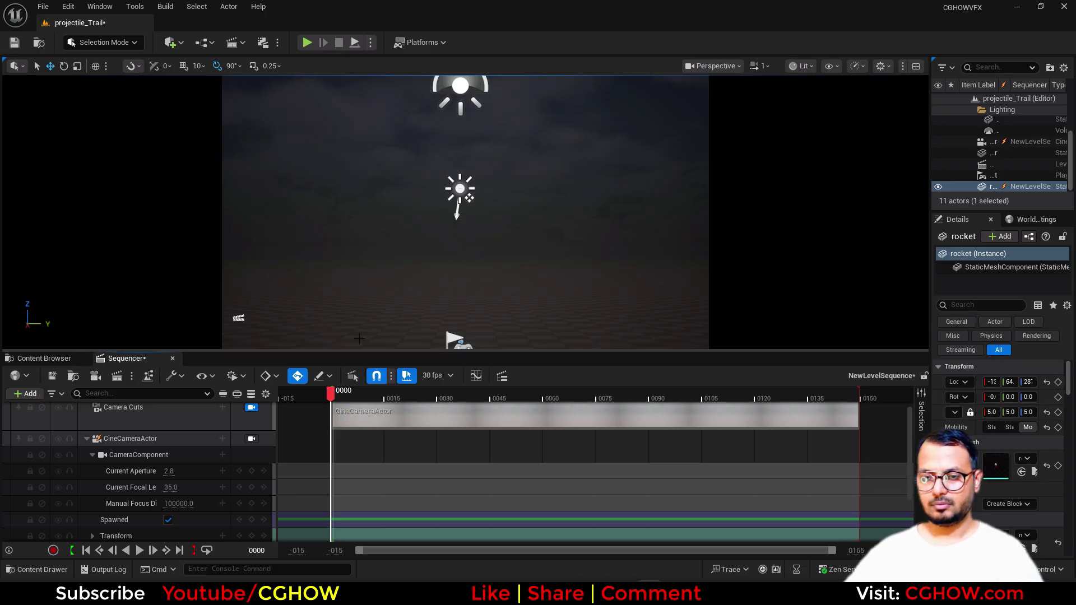
pyautogui.click(252, 408)
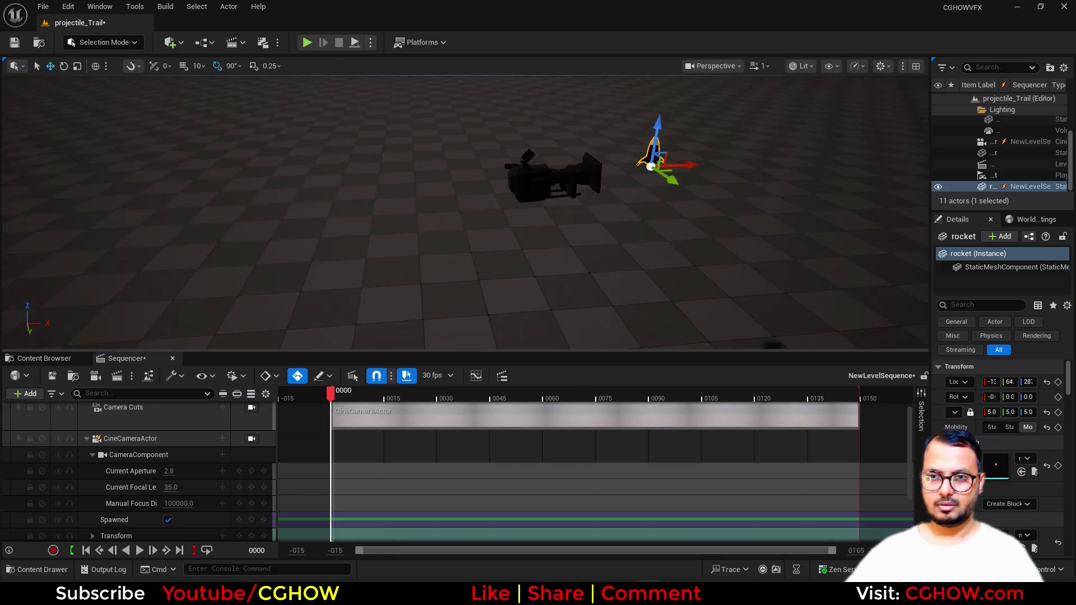
# Step: Reposition and lower the rocket in front of the lens, and centre it in the shot with the viewport locked to Camera Cuts
pyautogui.moveTo(308, 136); pyautogui.dragTo(218, 219, button='right')
pyautogui.press('s')
pyautogui.moveTo(359, 171); pyautogui.dragTo(561, 115)
pyautogui.moveTo(379, 223)
pyautogui.mouseDown(button='right')
pyautogui.moveTo(415, 185)
pyautogui.moveTo(404, 253)
pyautogui.moveTo(380, 222)
pyautogui.mouseUp(button='right')
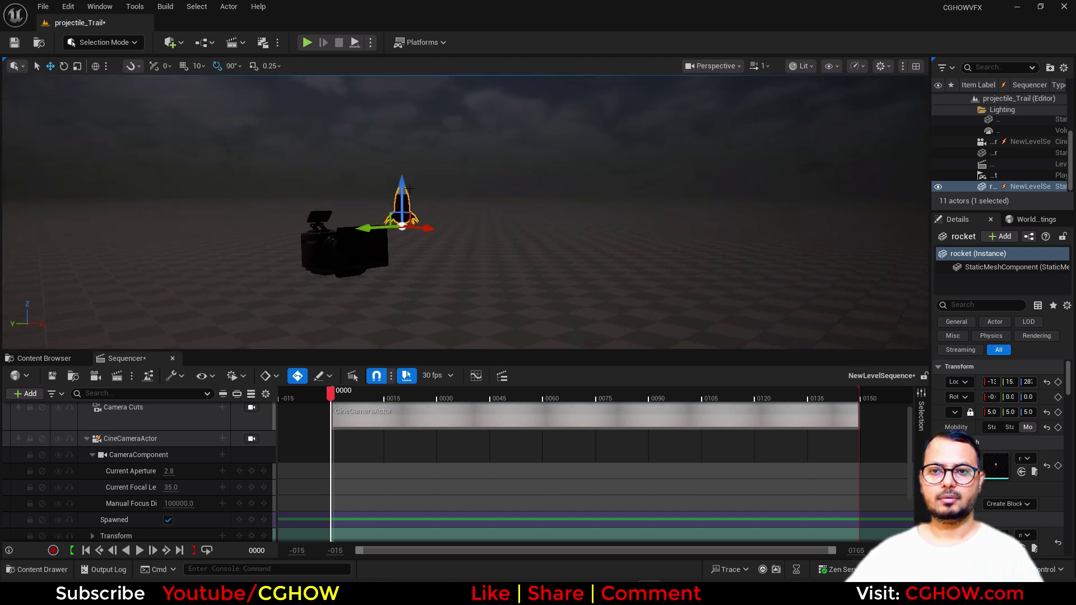
pyautogui.moveTo(405, 189); pyautogui.dragTo(405, 218)
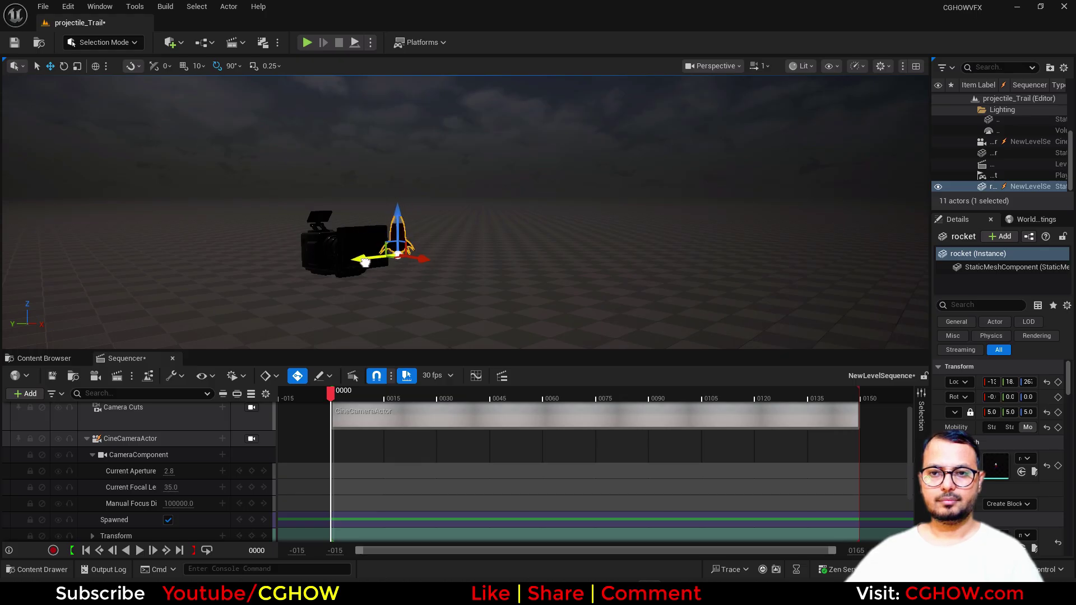
pyautogui.click(252, 407)
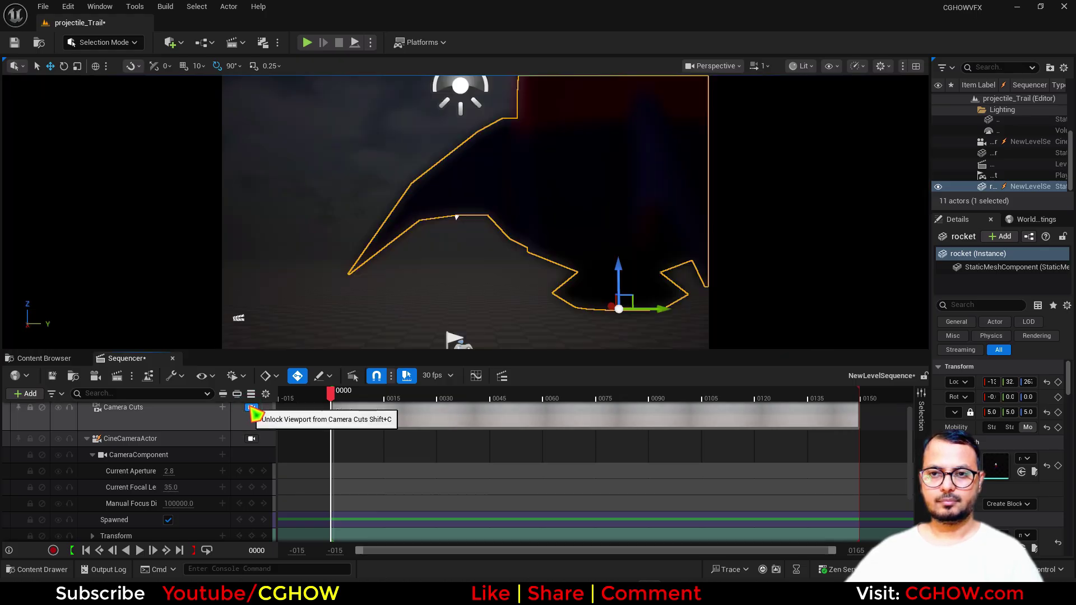
pyautogui.moveTo(630, 296); pyautogui.dragTo(501, 274)
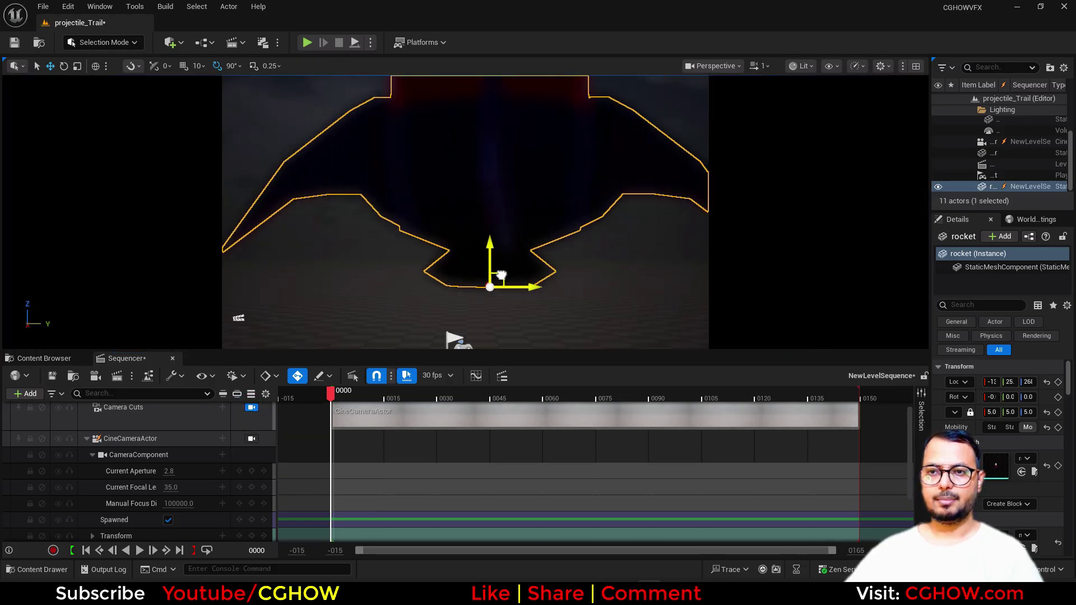
# Step: Reduce the rocket's uniform scale to 1.0 and nudge it slightly sideways and up within the camera shot
pyautogui.click(994, 412)
pyautogui.write('2')
pyautogui.press('Return')
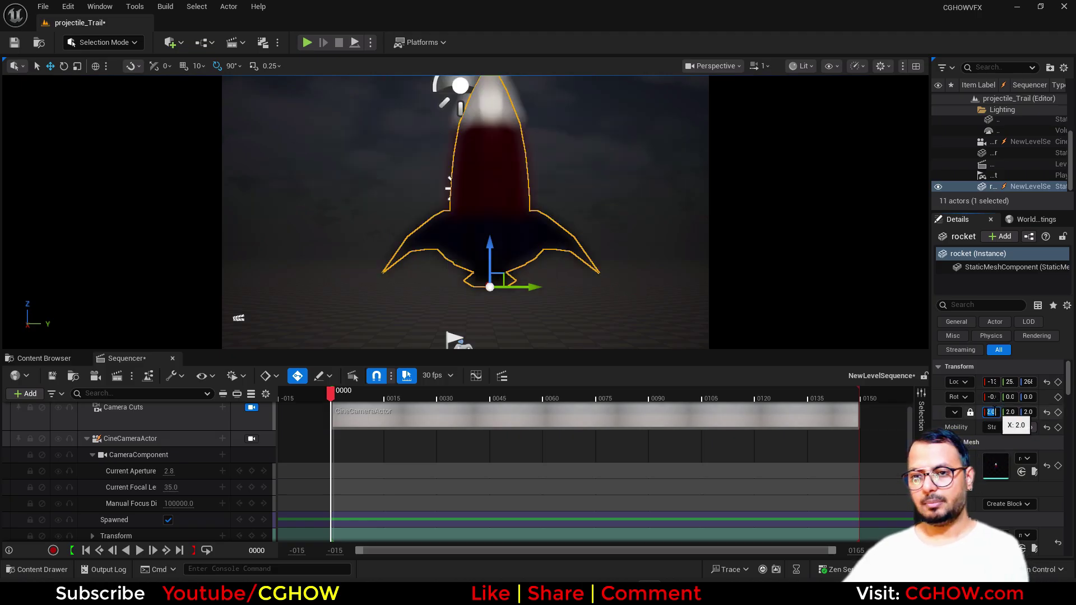
pyautogui.press('Return')
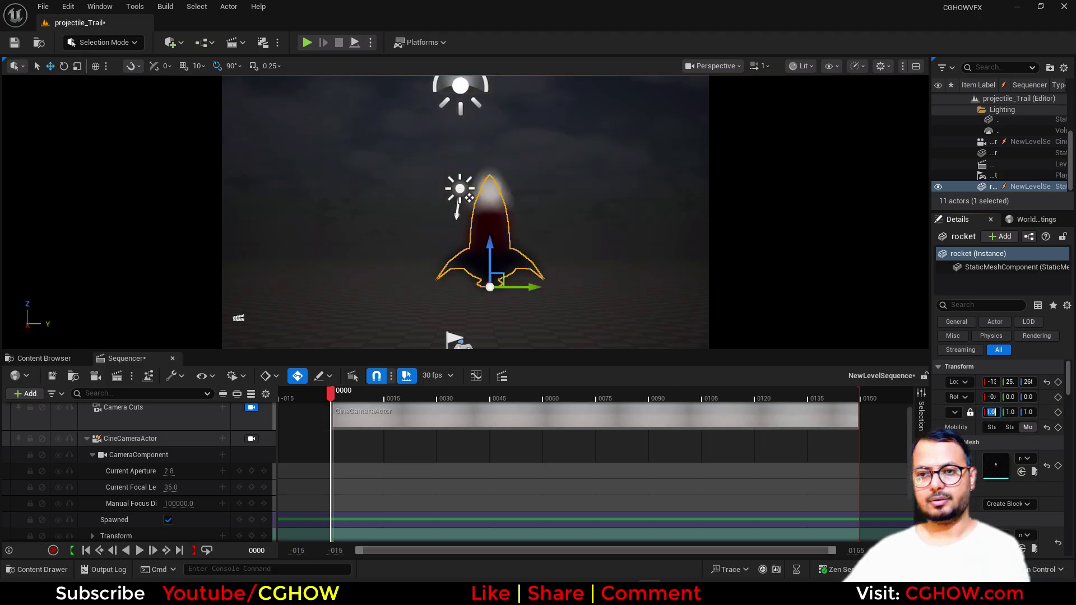
pyautogui.moveTo(502, 276); pyautogui.dragTo(520, 271)
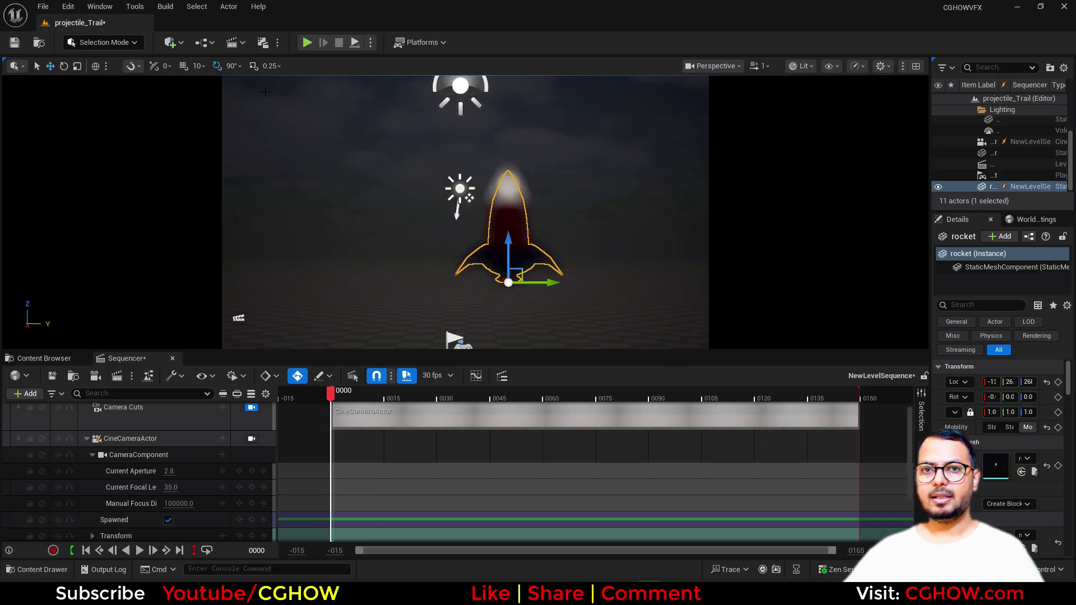
# Step: Rotate the rocket to about -90° on X so it lies horizontally, and move it higher in the camera shot
pyautogui.press('e')
pyautogui.moveTo(475, 231); pyautogui.dragTo(729, 197)
pyautogui.press('w')
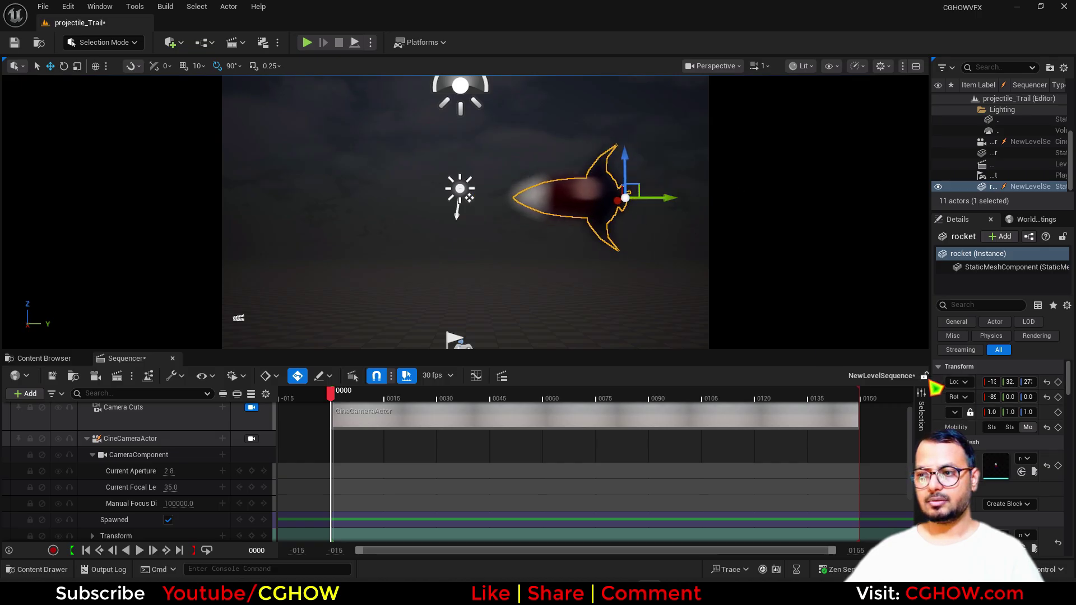
# Step: Shift the rocket to location X -1324, Y 58 at the edge of the camera frame, with its full transform values readable
pyautogui.moveTo(930, 375); pyautogui.dragTo(846, 375)
pyautogui.moveTo(981, 369)
pyautogui.mouseDown()
pyautogui.moveTo(955, 371)
pyautogui.moveTo(972, 372)
pyautogui.mouseUp()
pyautogui.moveTo(475, 192); pyautogui.dragTo(474, 172)
pyautogui.moveTo(986, 373); pyautogui.dragTo(1007, 374)
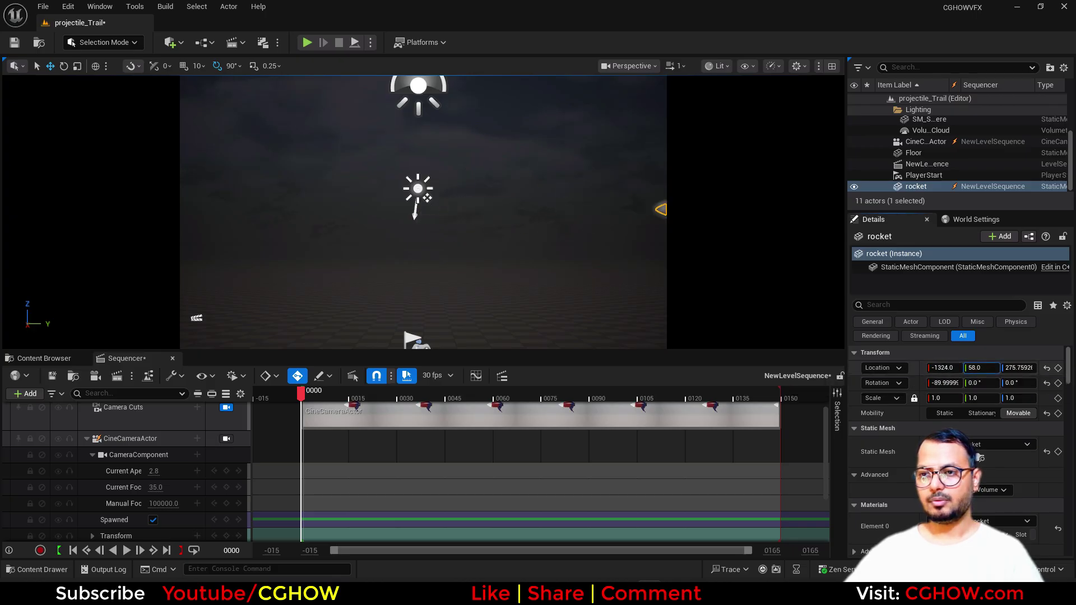
# Step: Key the rocket's transform at frame 0 with Y at 62, and again at frame 81 with Y at -19
pyautogui.scroll(-3, 140, 517)
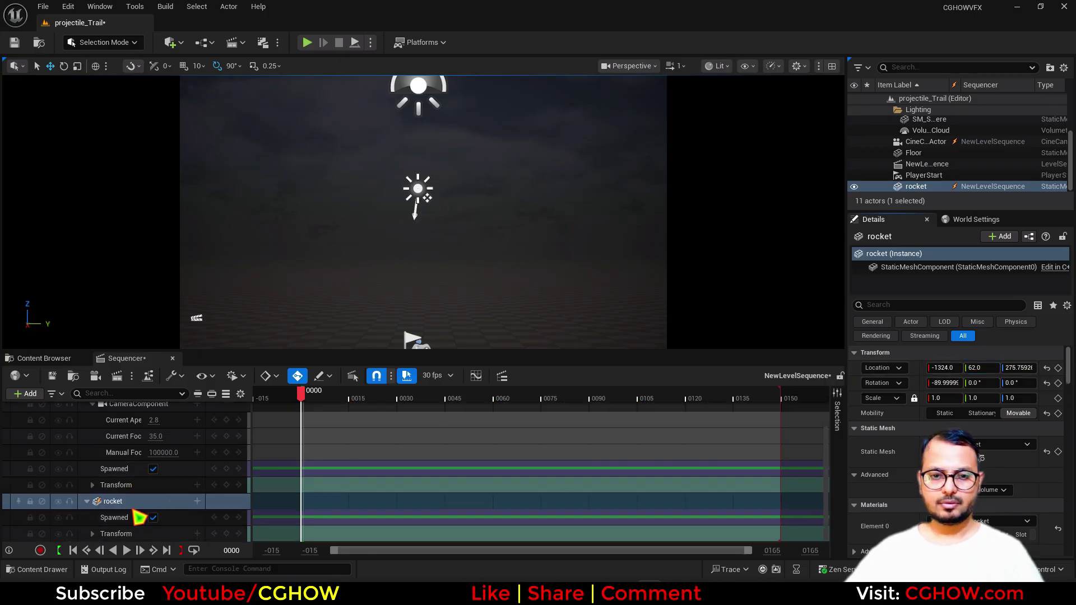
pyautogui.click(226, 534)
pyautogui.moveTo(326, 395); pyautogui.dragTo(561, 395)
pyautogui.moveTo(985, 367); pyautogui.dragTo(937, 366)
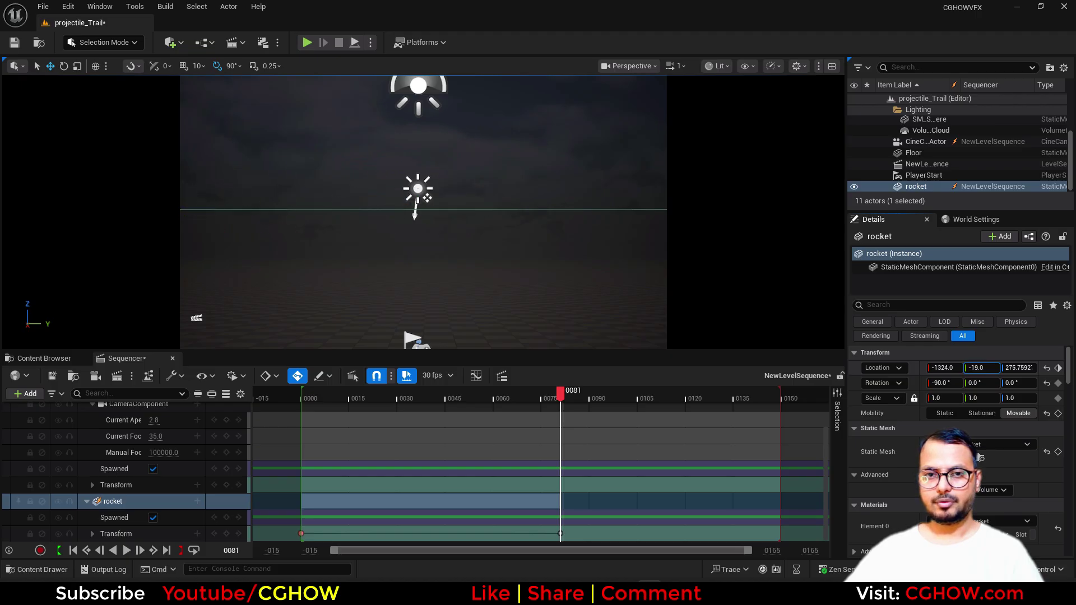
# Step: Play the rocket animation from the first frame and scrub back to frame 34
pyautogui.click(74, 551)
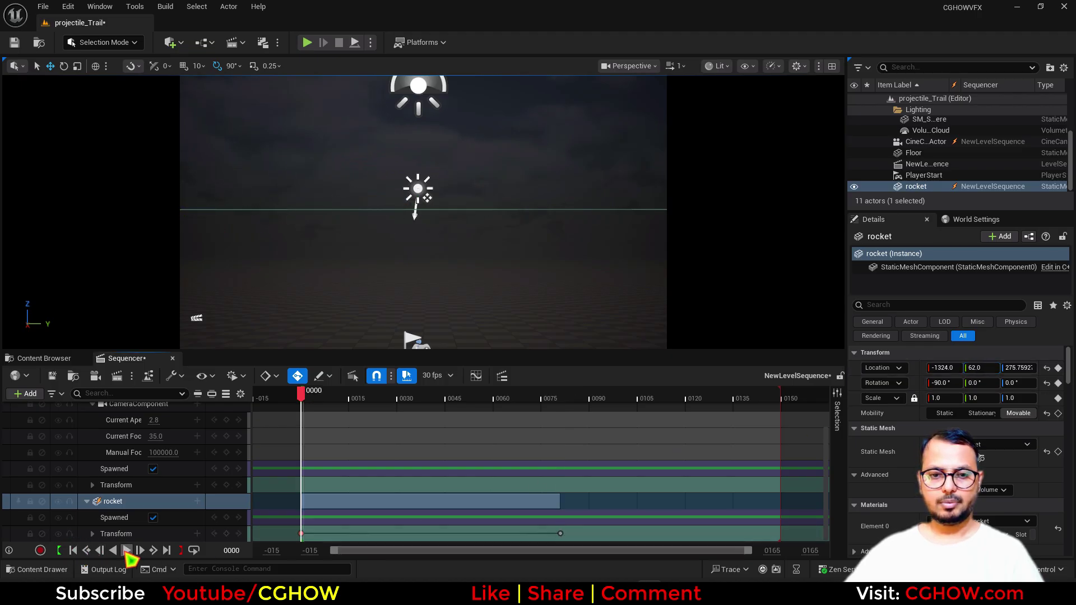
pyautogui.click(127, 551)
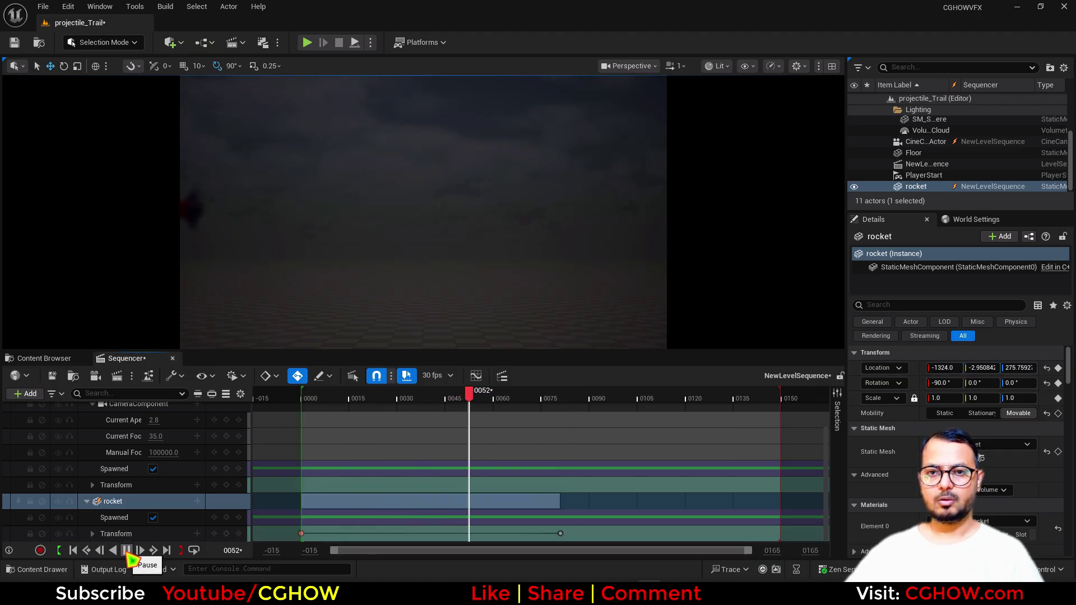
pyautogui.moveTo(534, 396); pyautogui.dragTo(418, 399)
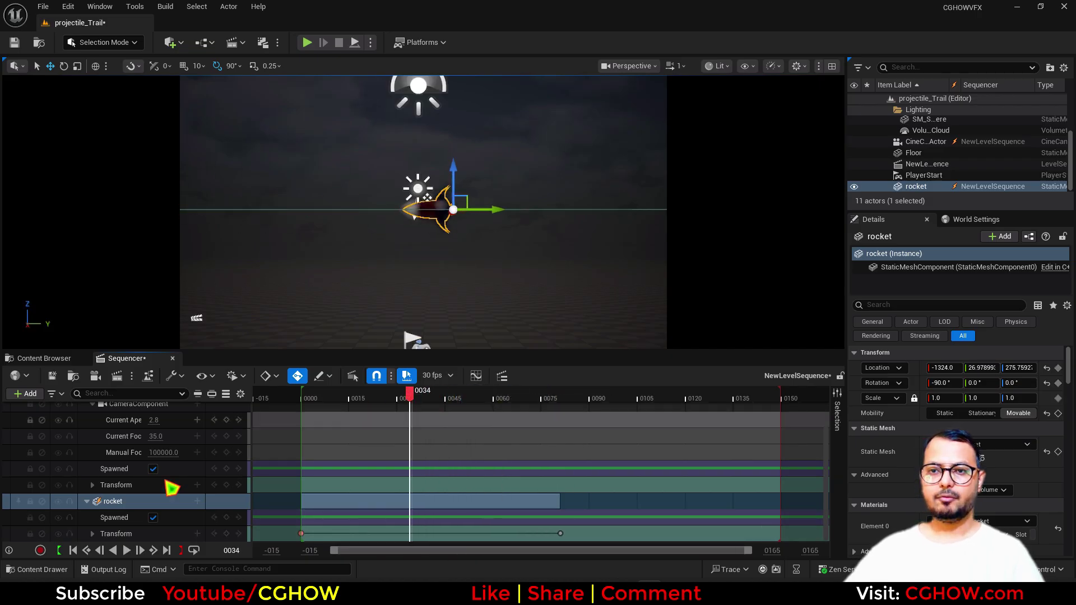
# Step: Set the camera's manual focus distance to about 105 at frame 34 and switch the viewport to game view
pyautogui.scroll(1, 168, 474)
pyautogui.moveTo(171, 471); pyautogui.dragTo(151, 471)
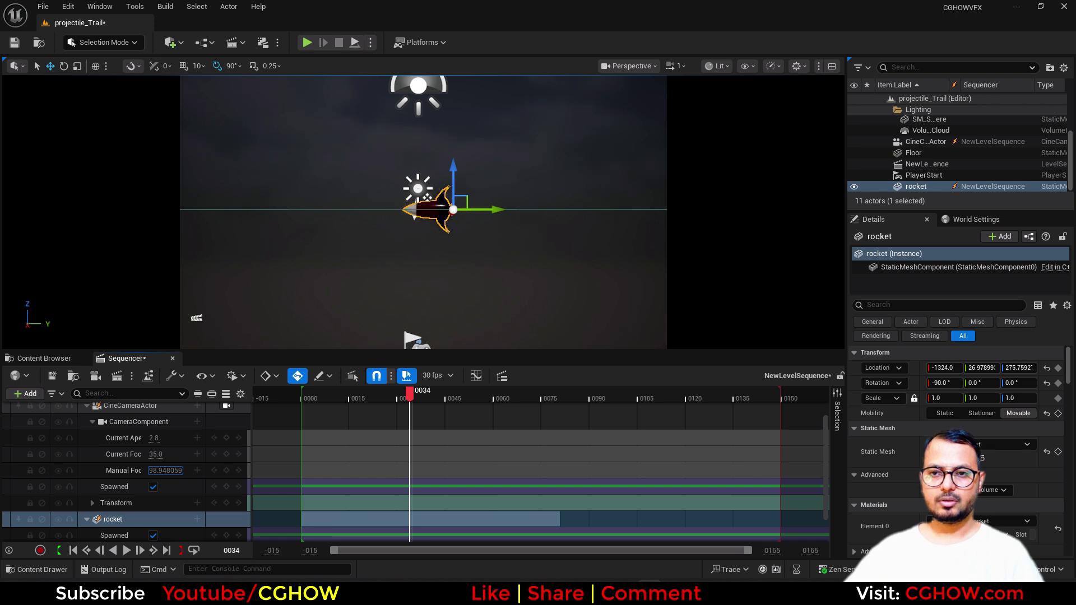
pyautogui.click(332, 305)
pyautogui.press('g')
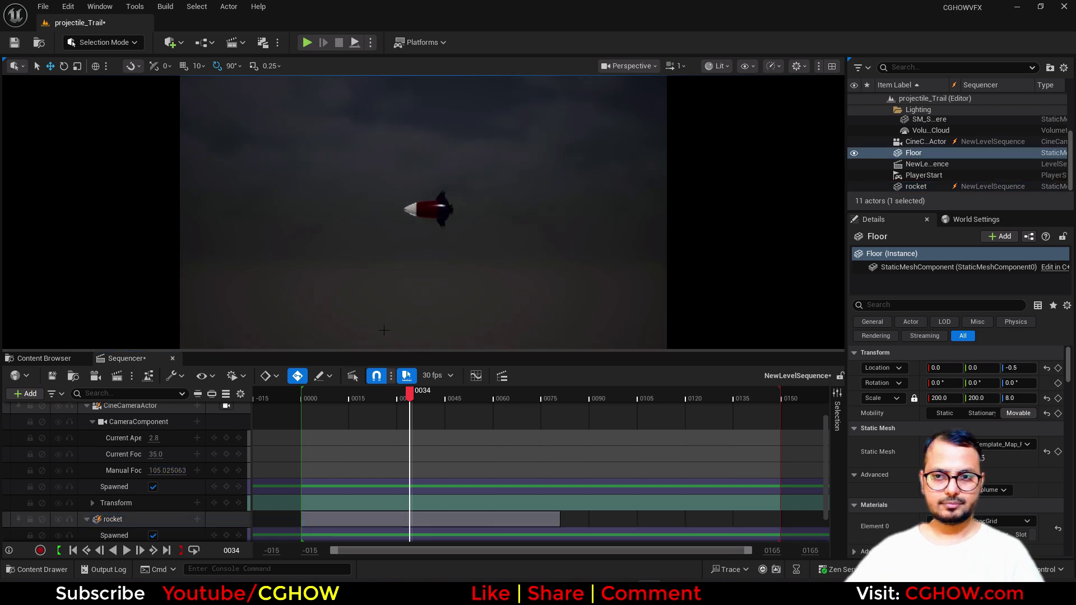
# Step: Shorten the sequence's playback range to end at the rocket's last key at frame 81, and play it from the start
pyautogui.moveTo(315, 401); pyautogui.dragTo(566, 404)
pyautogui.scroll(-1, 597, 426)
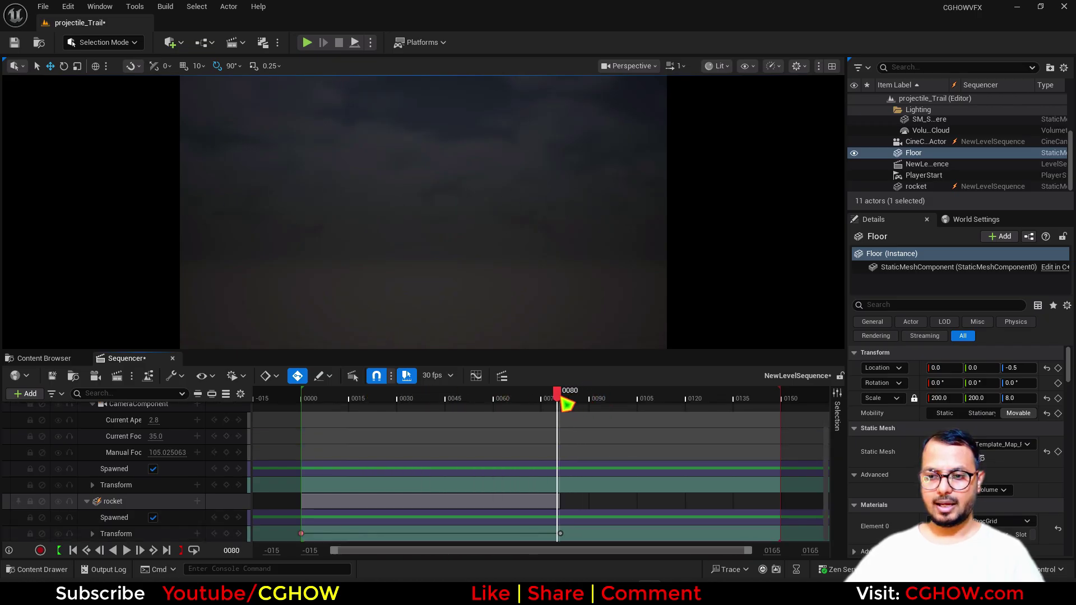
pyautogui.moveTo(782, 395); pyautogui.dragTo(563, 417)
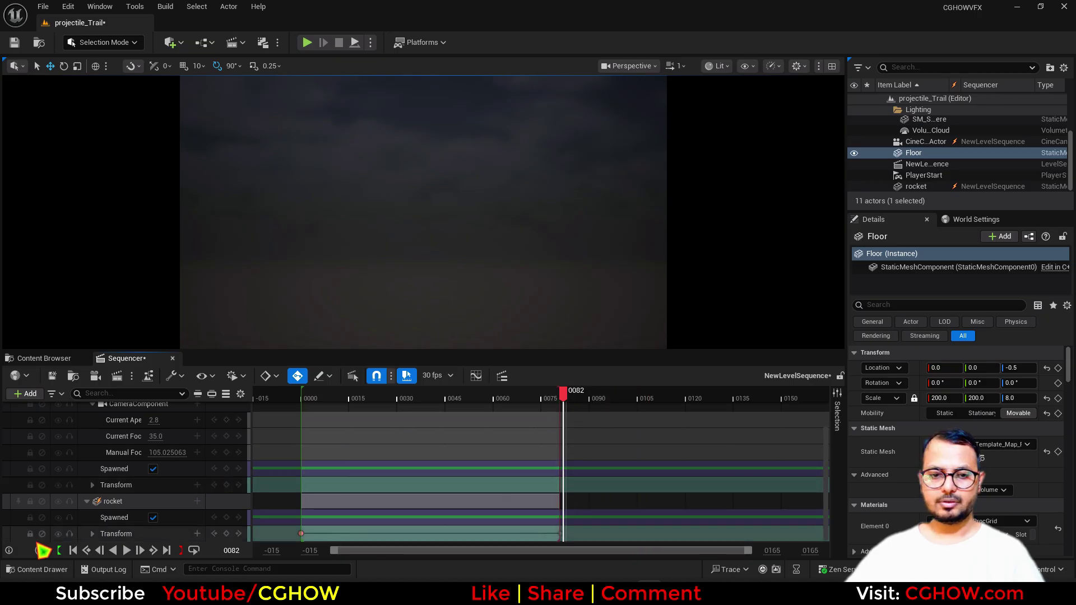
pyautogui.click(73, 551)
pyautogui.click(126, 551)
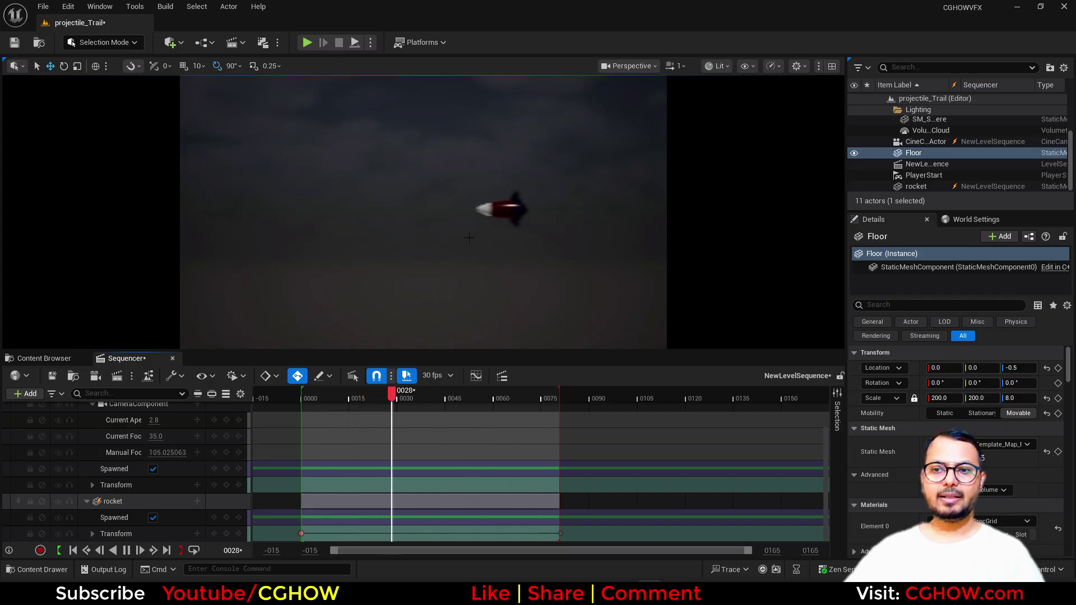
# Step: Open the m_rocket material of the rocket mesh and move its output node away from the other nodes to free space
pyautogui.click(34, 359)
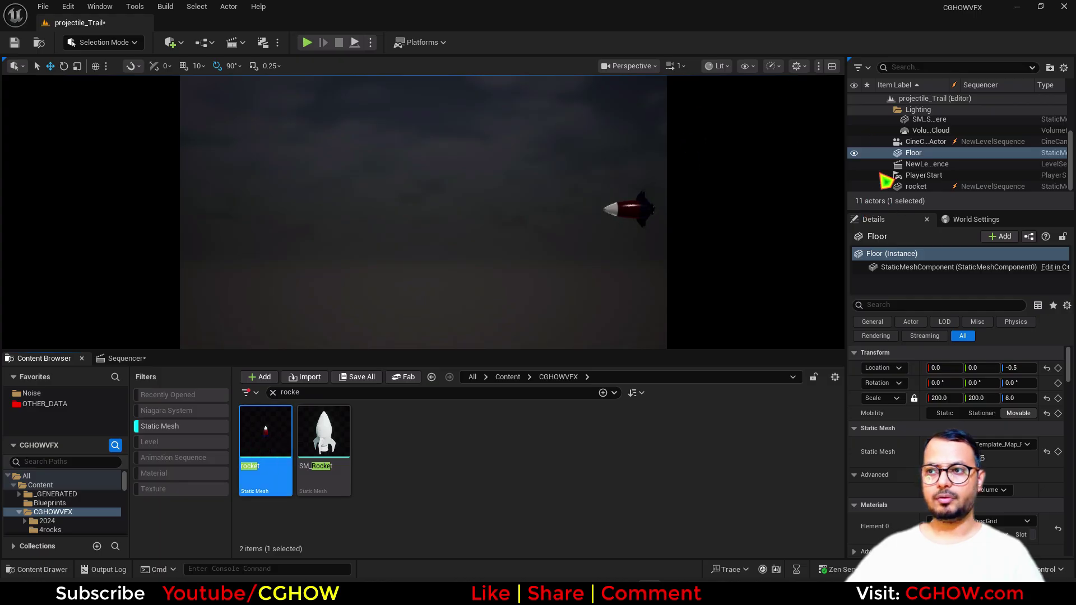
pyautogui.press('Return')
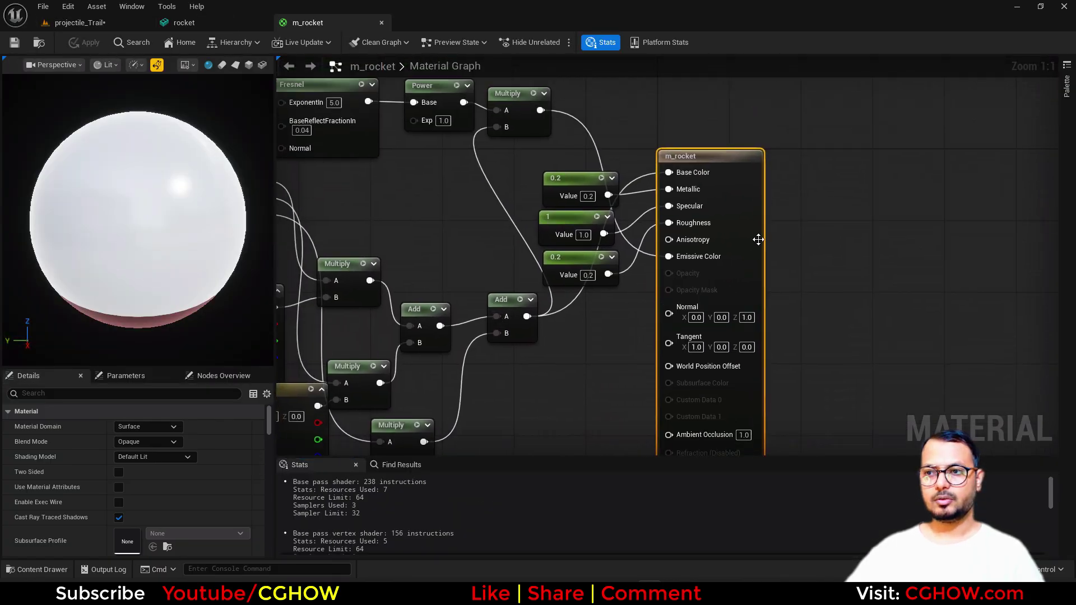
pyautogui.click(756, 190)
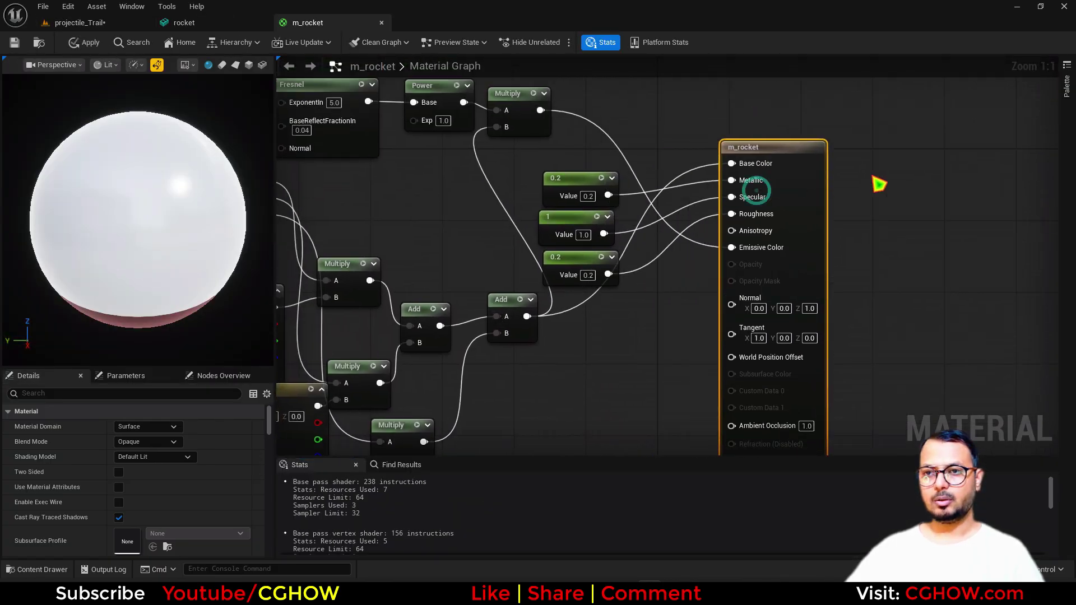
pyautogui.moveTo(873, 177); pyautogui.dragTo(925, 151)
pyautogui.scroll(-1, 649, 286)
pyautogui.moveTo(541, 352); pyautogui.dragTo(596, 329, button='right')
pyautogui.click(631, 287)
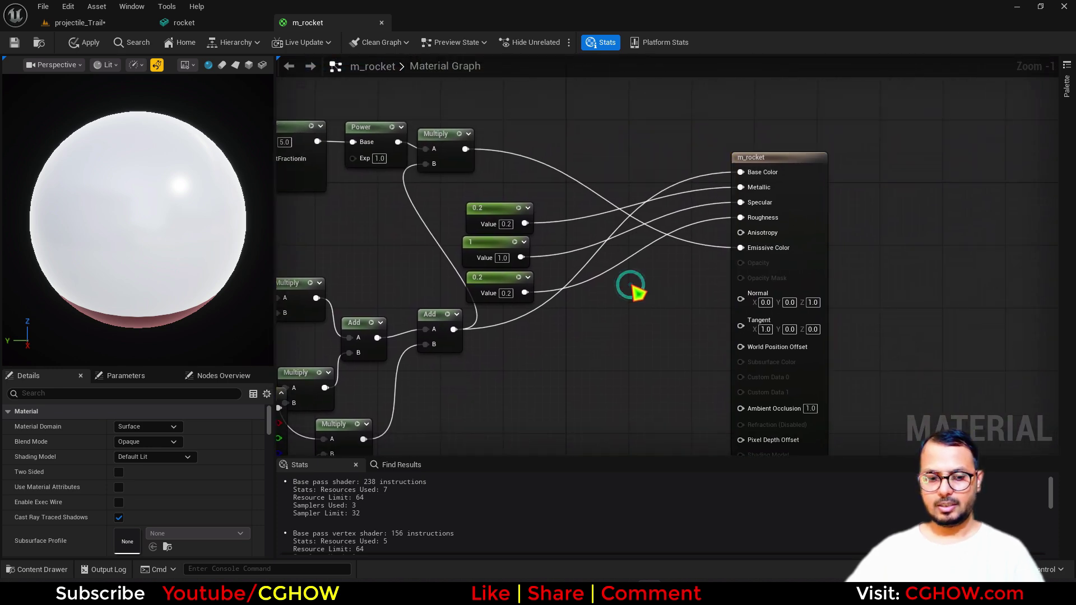
pyautogui.moveTo(637, 294); pyautogui.dragTo(706, 295, button='right')
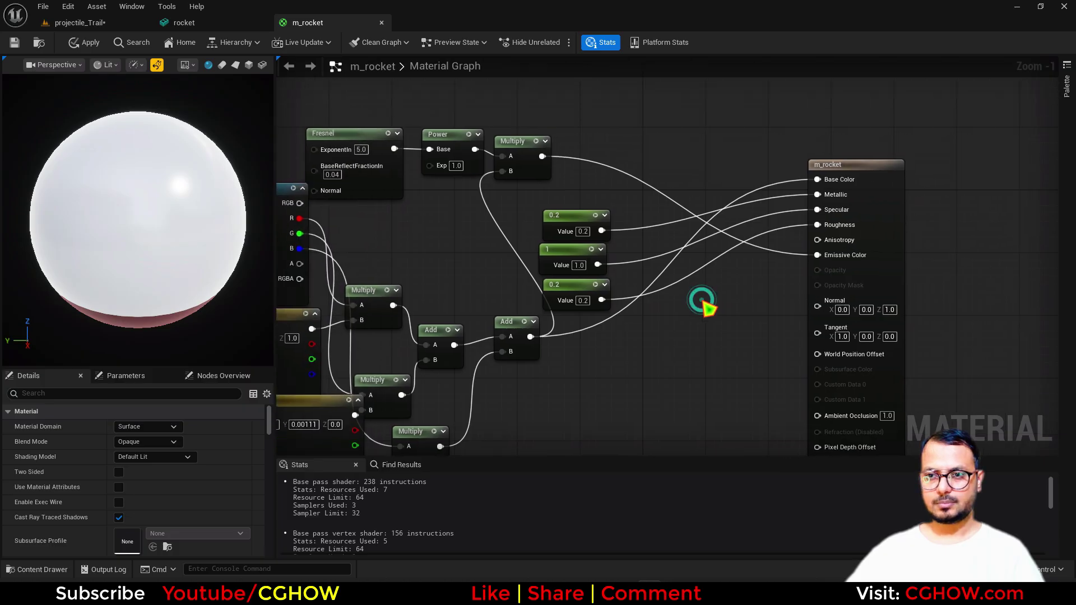
# Step: Insert a Multiply node with B set to 10 before the m_rocket Emissive Color input, and apply the material
pyautogui.press('m')
pyautogui.click(702, 300)
pyautogui.moveTo(543, 157); pyautogui.dragTo(817, 255)
pyautogui.click(729, 338)
pyautogui.write('10')
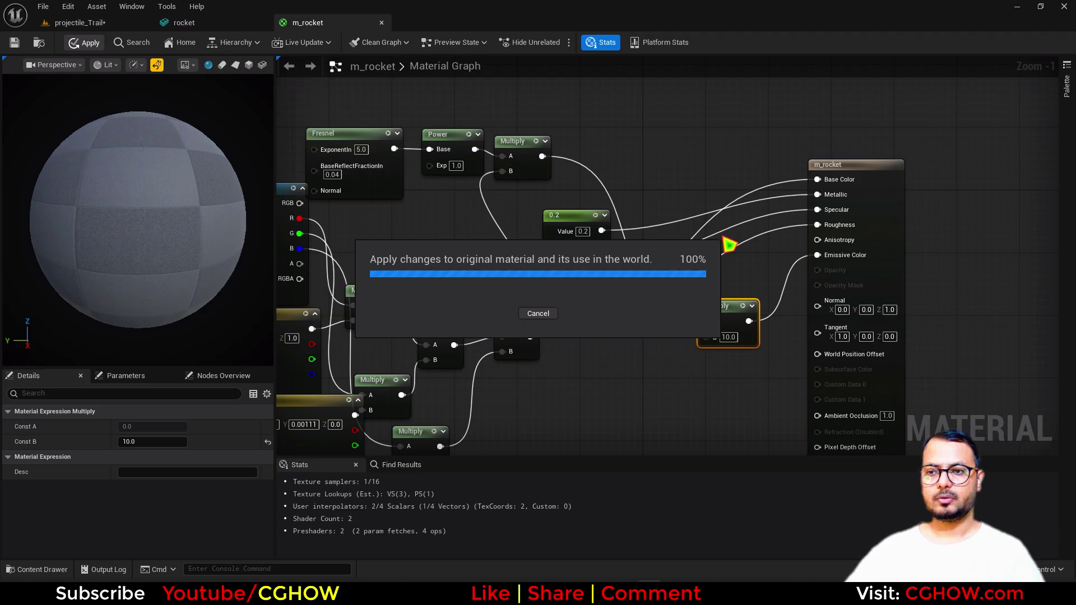
# Step: Inspect the brighter rocket in the mesh editor and play the projectile_Trail sequence, pausing with the rocket mid-frame
pyautogui.click(196, 23)
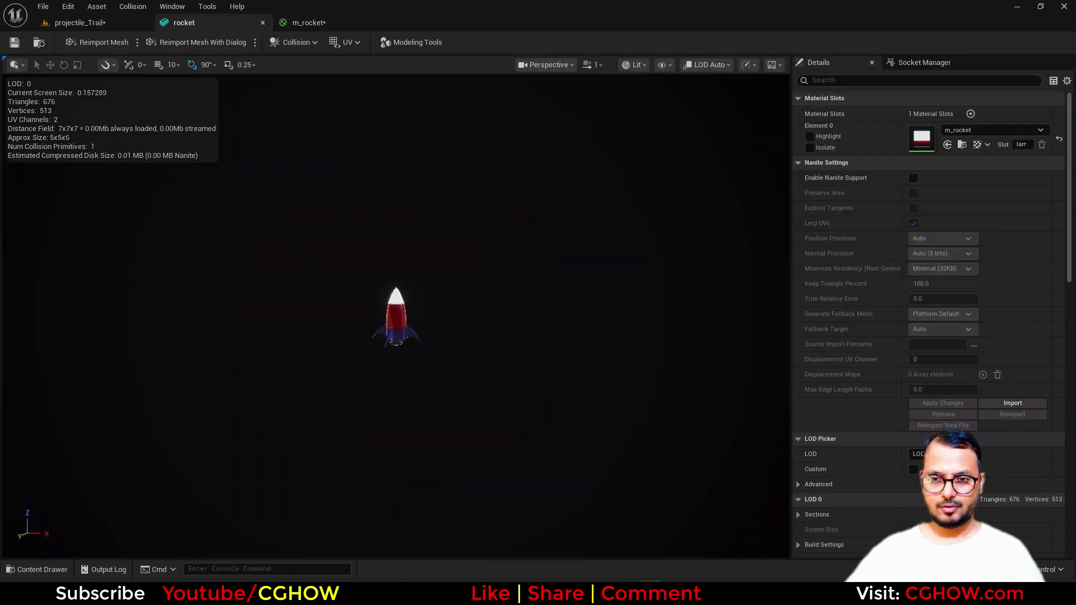
pyautogui.scroll(5, 331, 291)
pyautogui.click(126, 23)
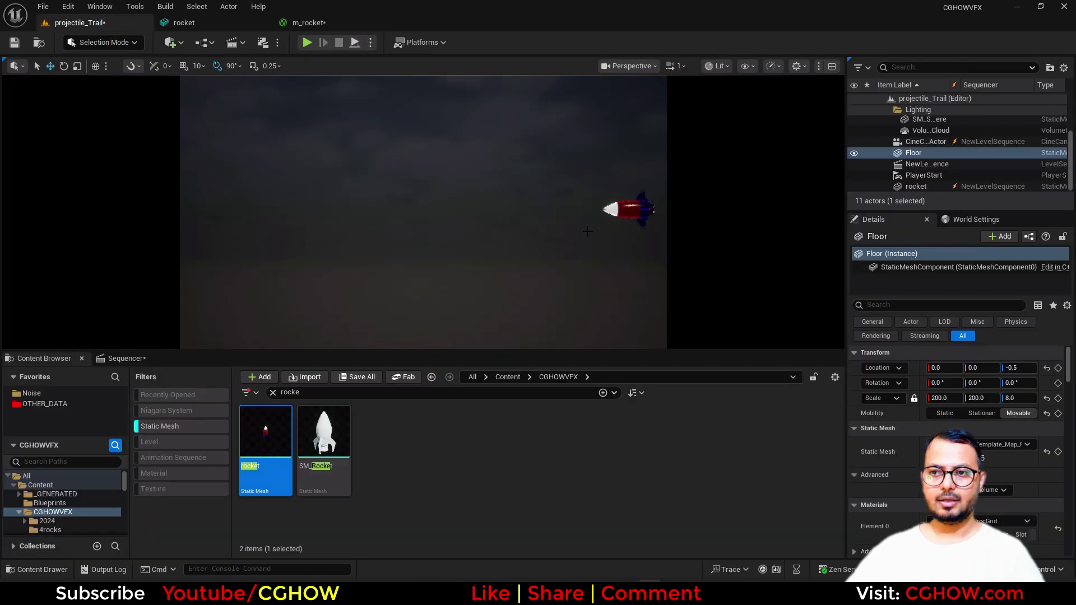
pyautogui.click(123, 359)
pyautogui.click(73, 550)
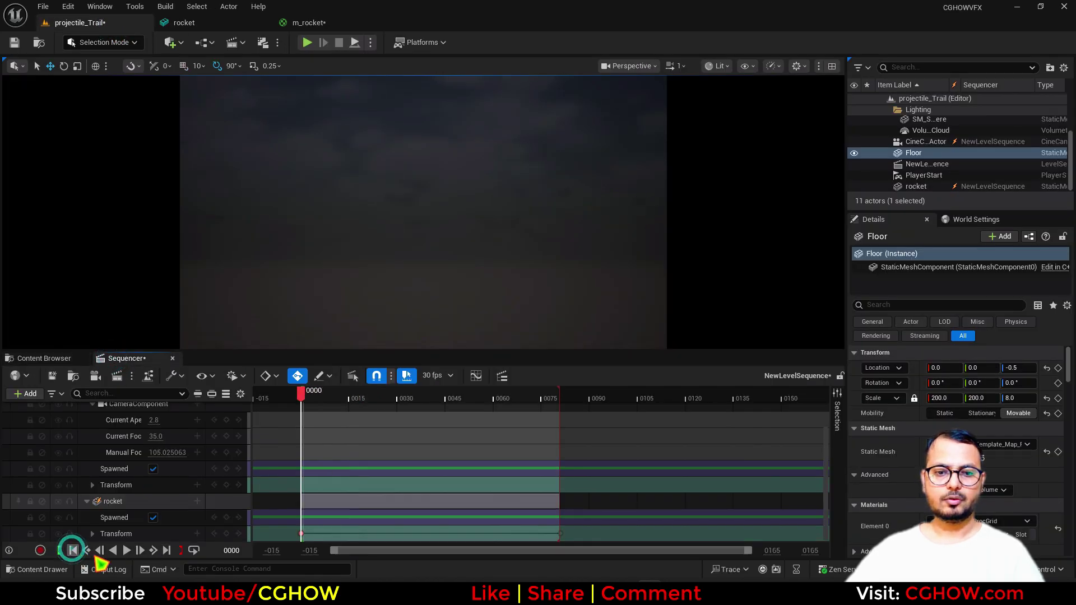
pyautogui.click(126, 550)
pyautogui.click(126, 551)
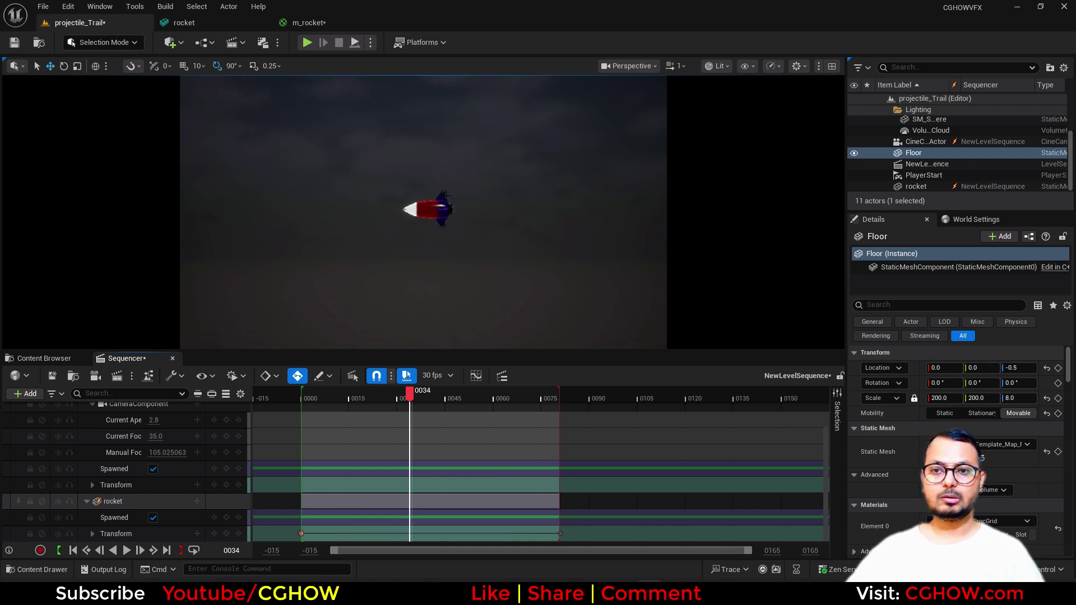
# Step: Draw the debug focus plane, set the CameraComponent's manual focus distance to about 89, and hide the plane again
pyautogui.scroll(4, 130, 469)
pyautogui.click(131, 473)
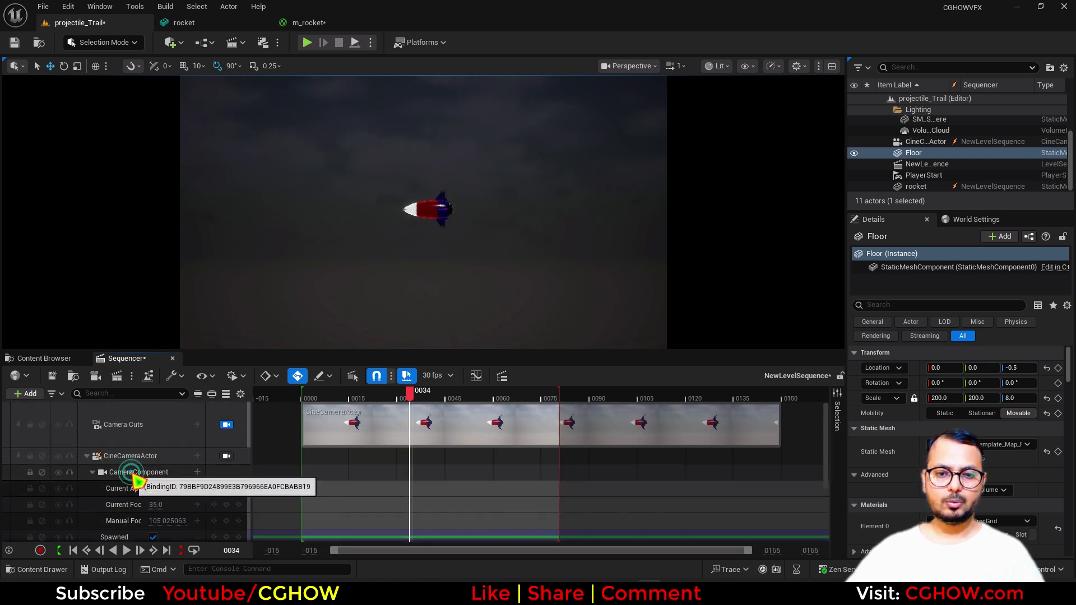
pyautogui.scroll(-4, 979, 446)
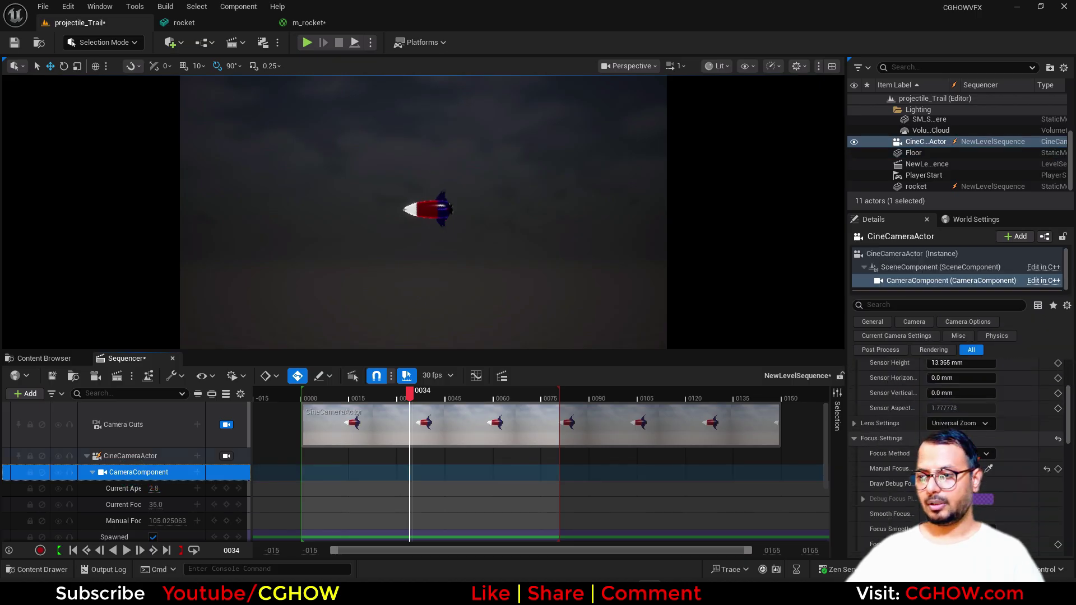
pyautogui.click(971, 455)
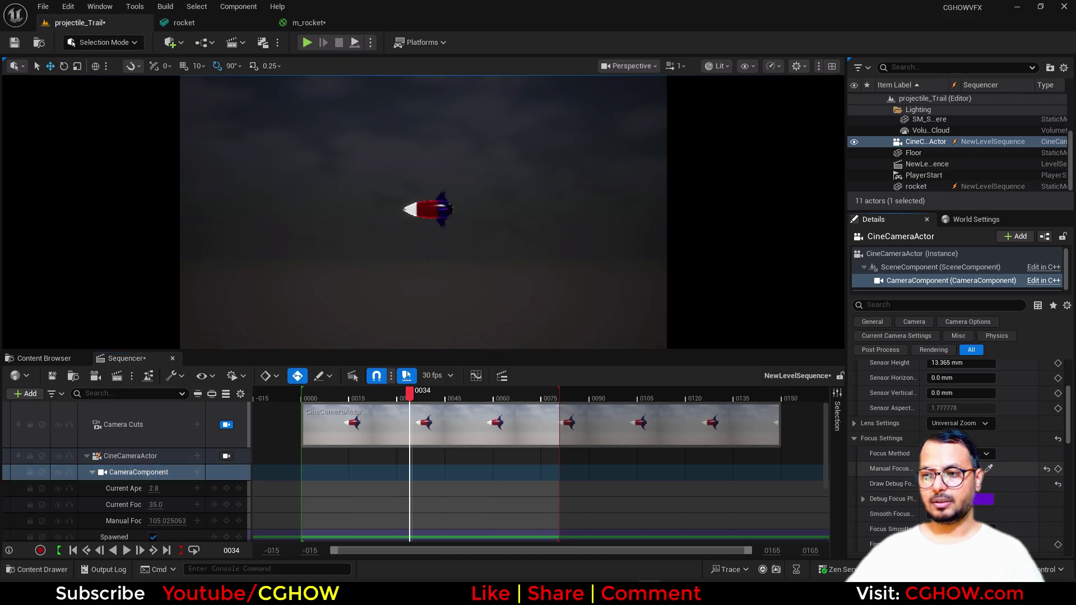
pyautogui.moveTo(956, 469); pyautogui.dragTo(942, 470)
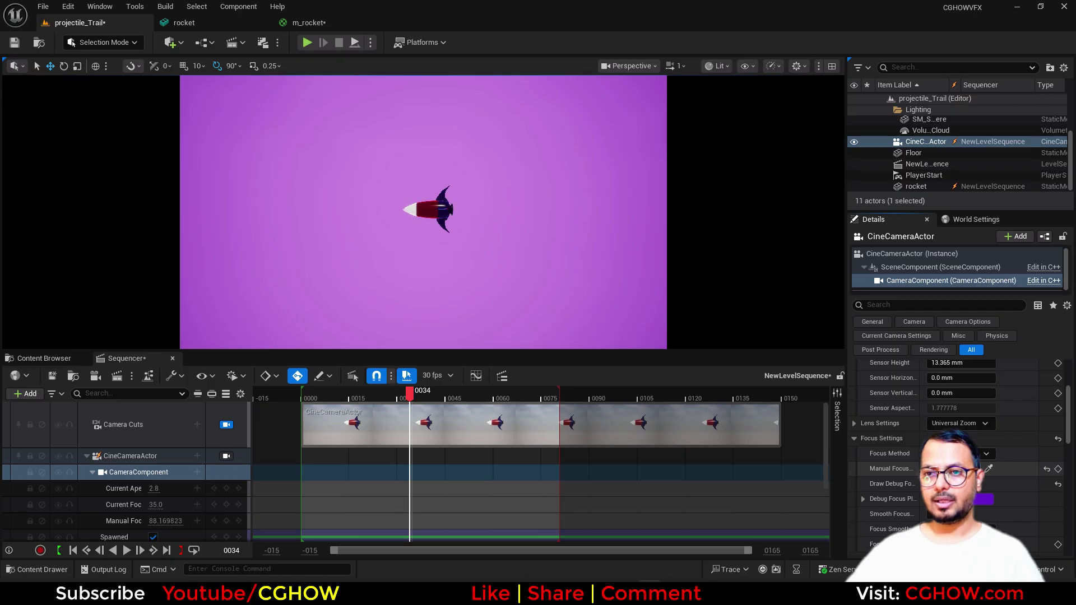
pyautogui.click(932, 484)
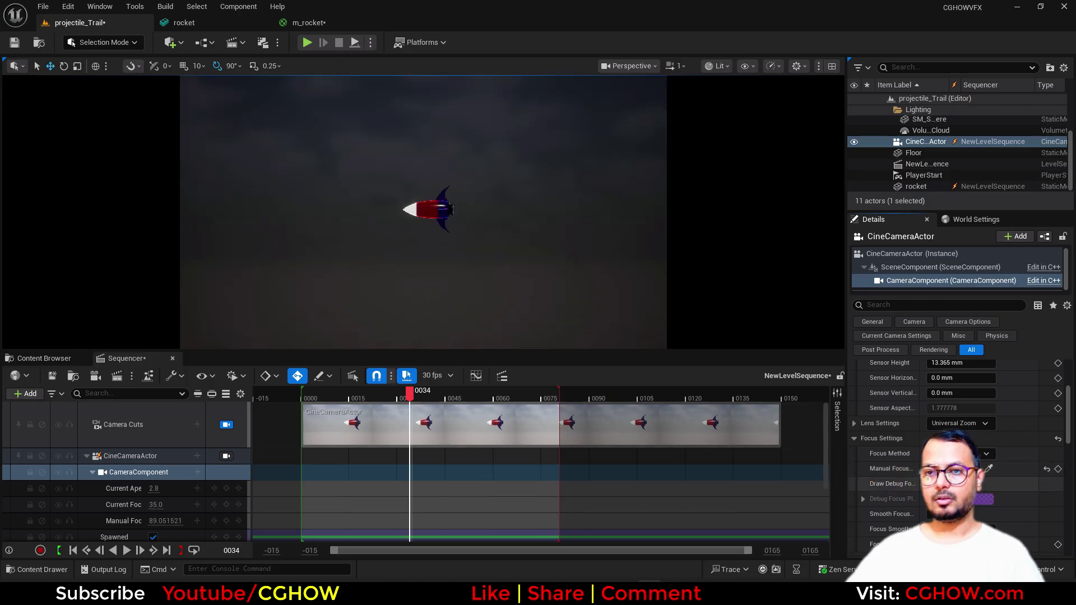
# Step: Save the level sequence and locate its asset in the projectile_Trail content folder
pyautogui.moveTo(332, 402); pyautogui.dragTo(455, 409)
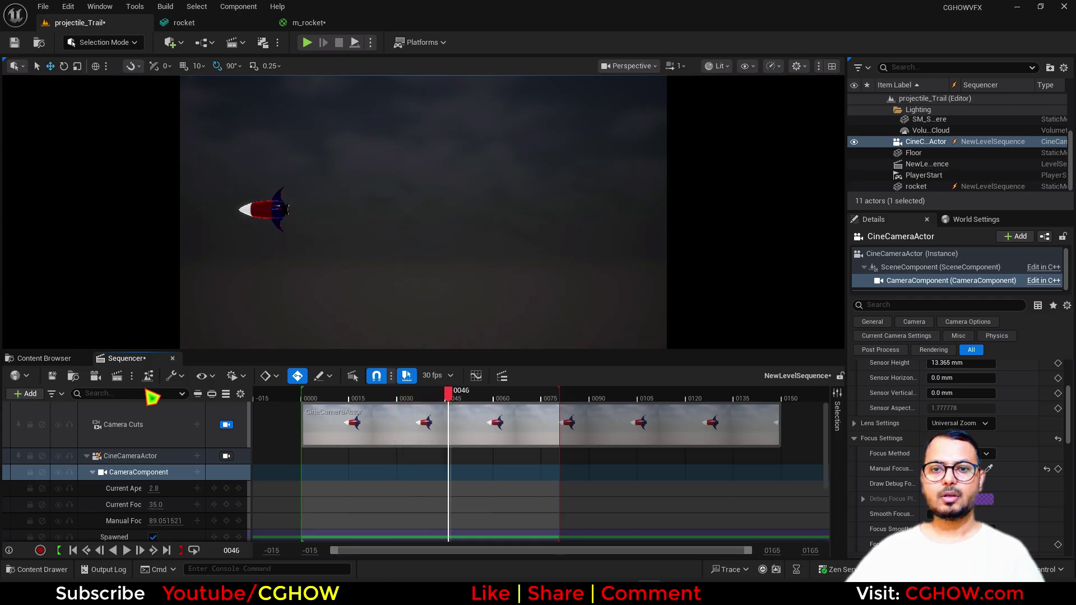
pyautogui.click(53, 375)
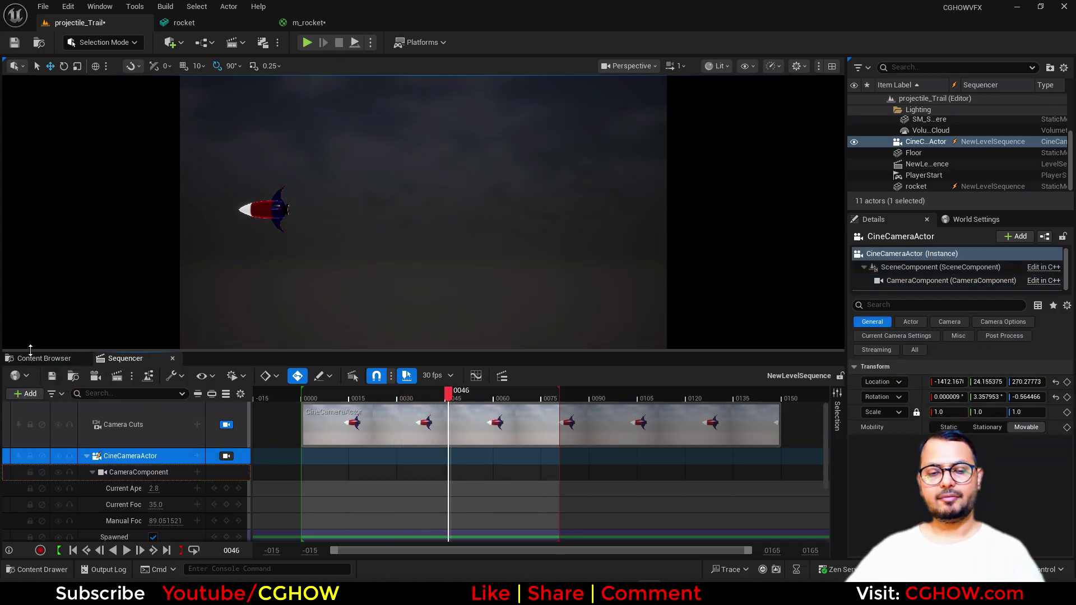
pyautogui.click(45, 359)
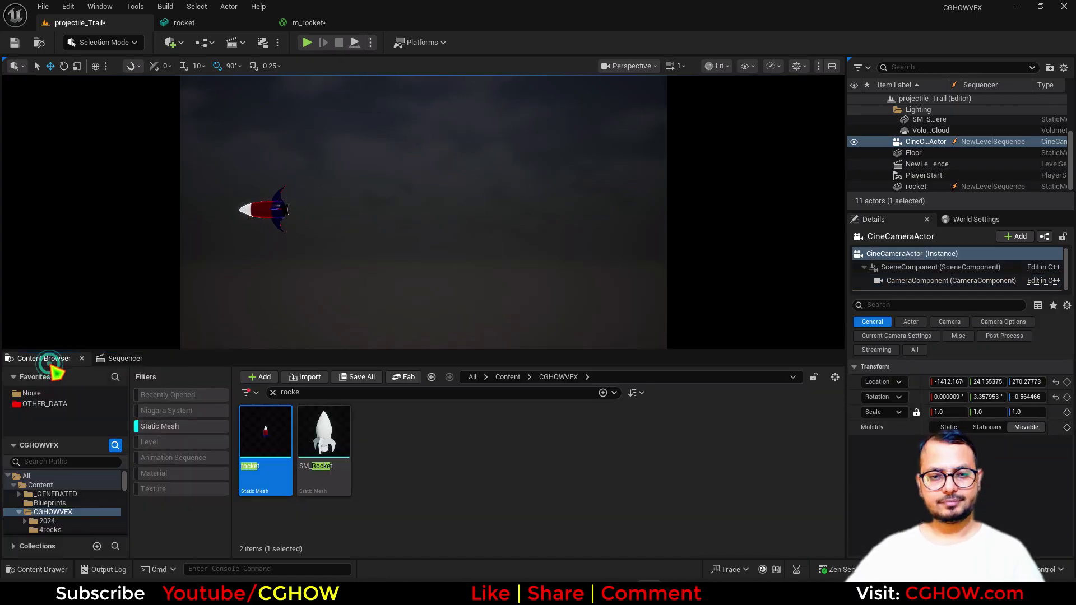
pyautogui.click(273, 392)
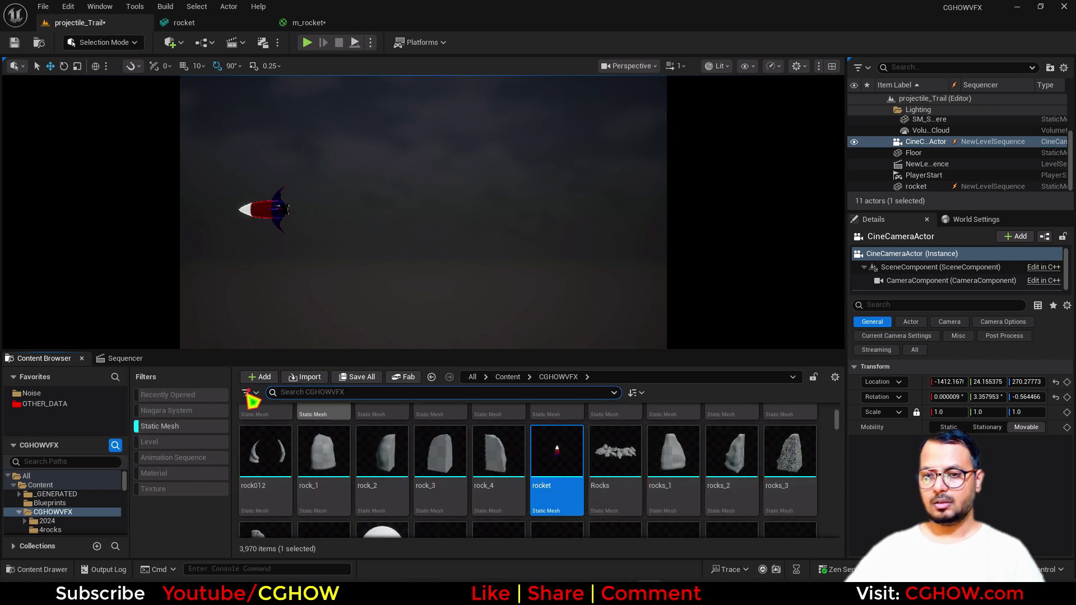
pyautogui.click(126, 359)
pyautogui.click(79, 377)
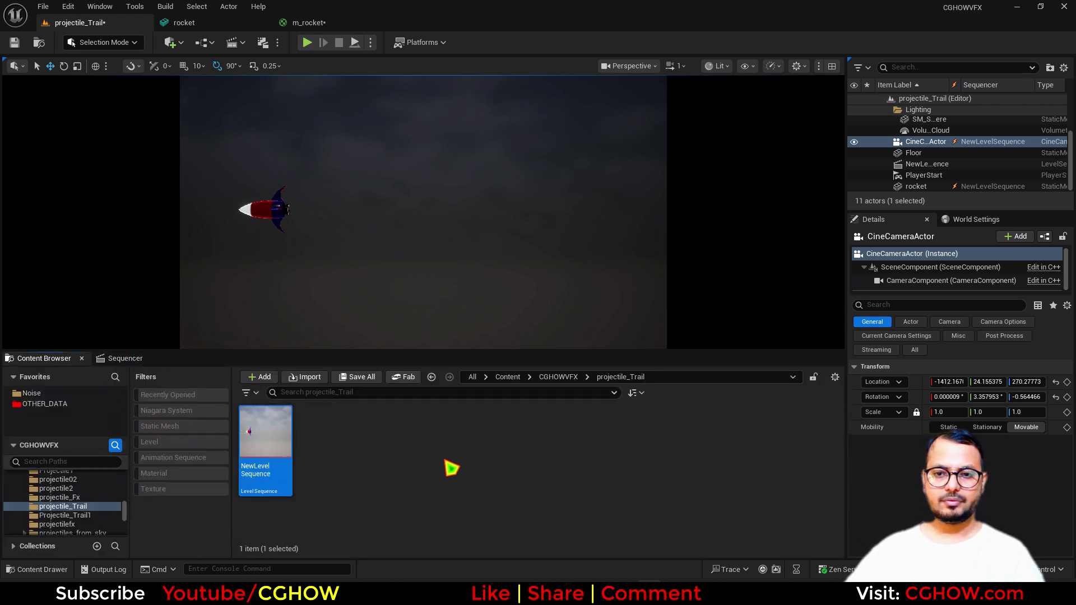
# Step: Create a Niagara System named NS_Trail in the projectile_Trail folder and open it
pyautogui.rightClick(428, 462)
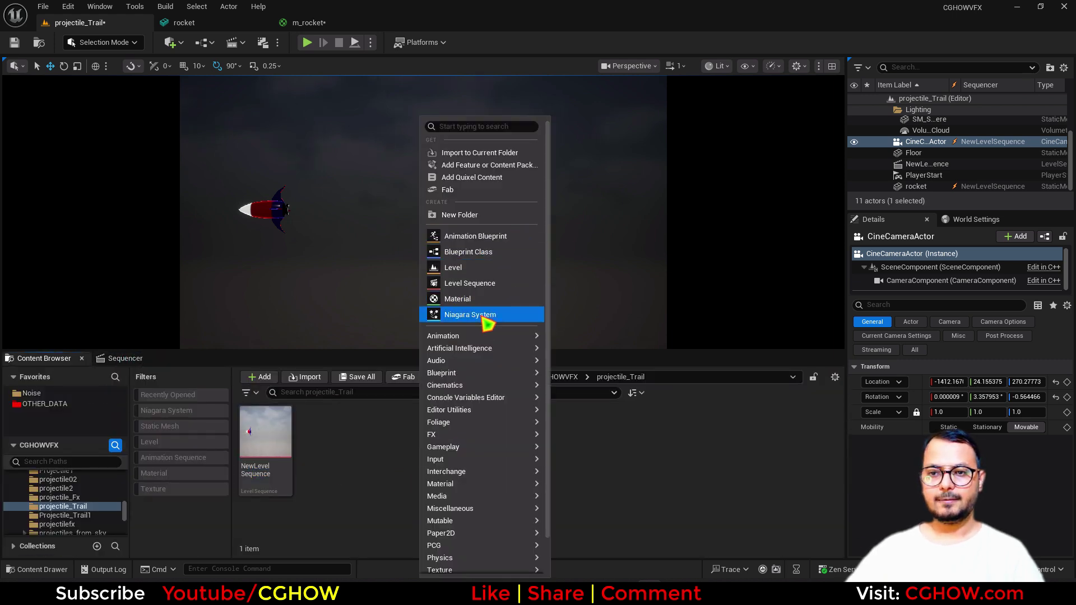
pyautogui.click(488, 315)
pyautogui.click(258, 493)
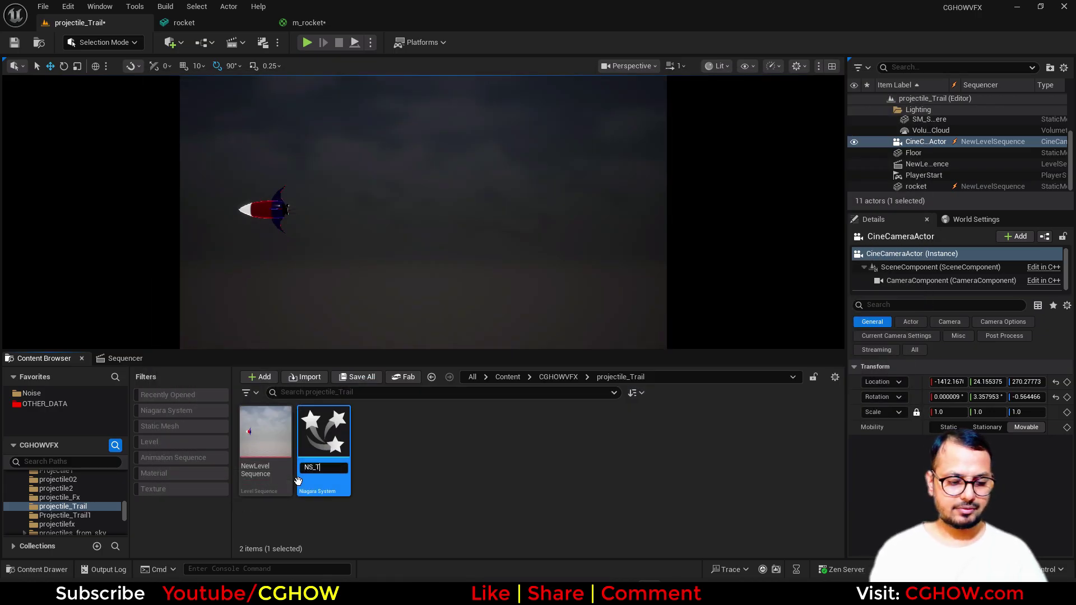
pyautogui.doubleClick(301, 481)
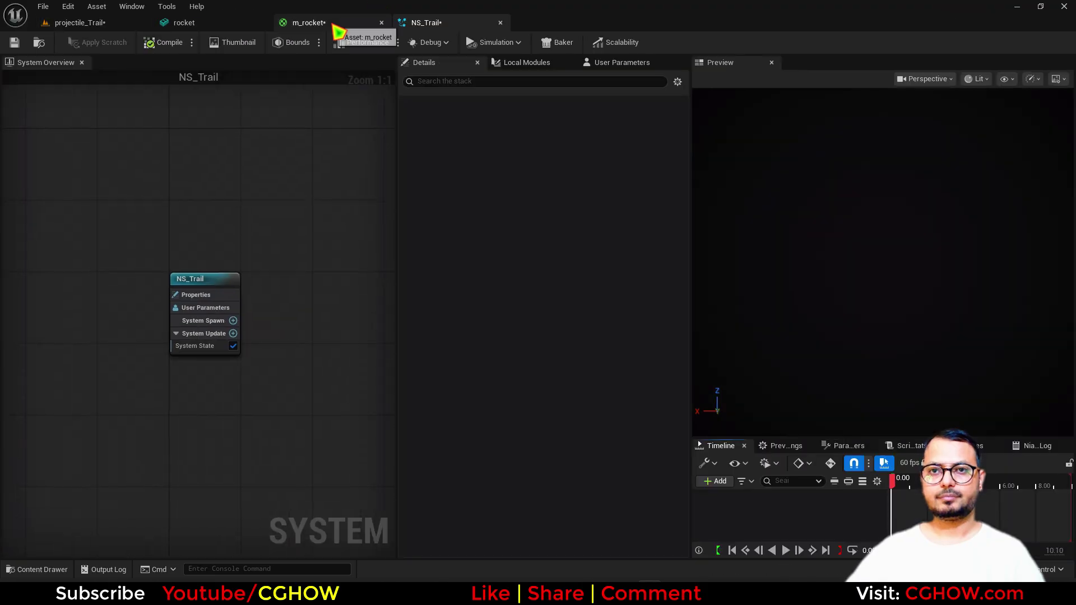
# Step: Close the m_rocket and rocket asset editors, and add a minimal emitter to NS_Trail
pyautogui.middleClick(333, 24)
pyautogui.middleClick(225, 23)
pyautogui.moveTo(273, 265); pyautogui.dragTo(226, 196, button='right')
pyautogui.rightClick(208, 156)
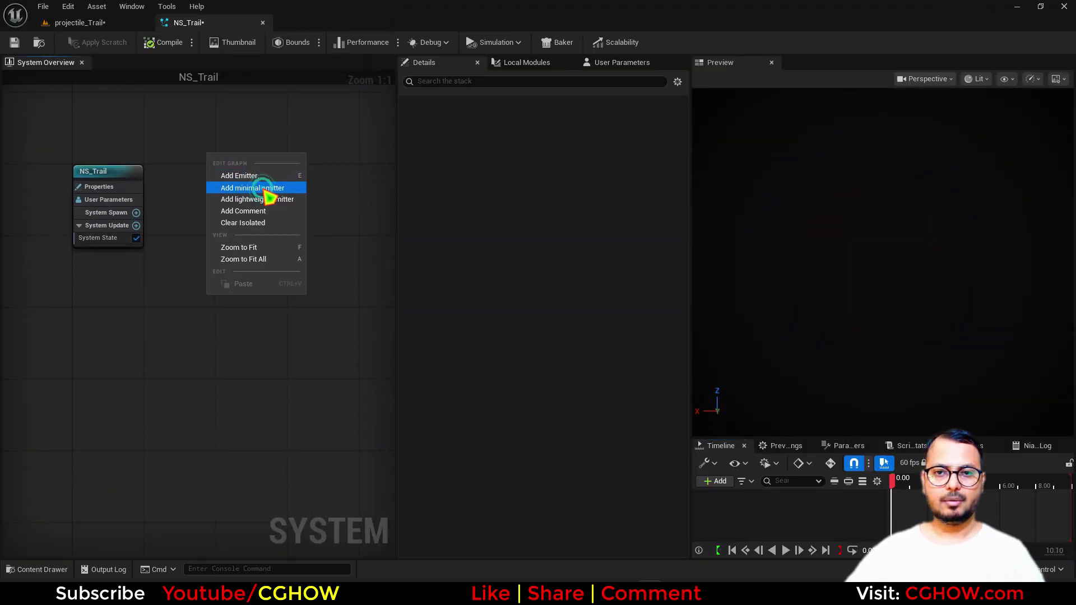
pyautogui.click(200, 216)
pyautogui.hotkey('ctrl', 'v')
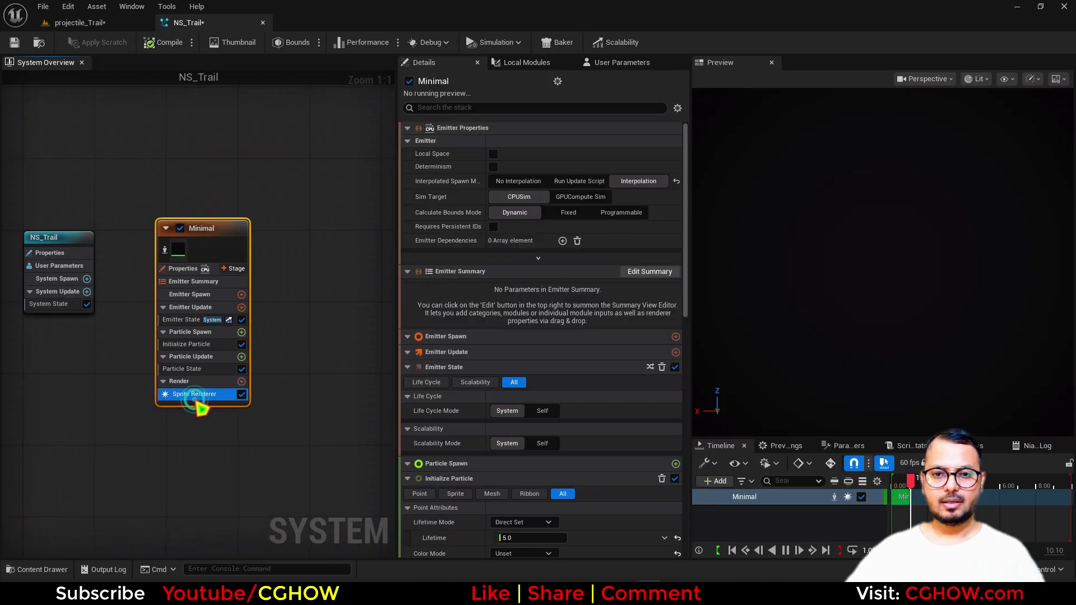
# Step: Replace the Minimal emitter's Sprite Renderer with a Ribbon Renderer
pyautogui.press('Delete')
pyautogui.click(241, 370)
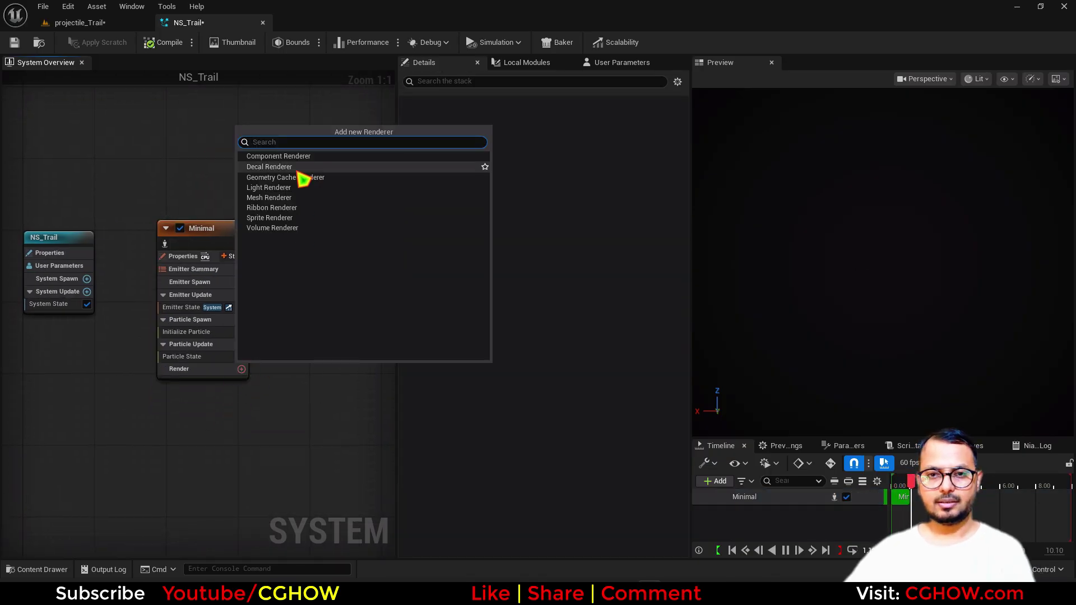
pyautogui.click(279, 208)
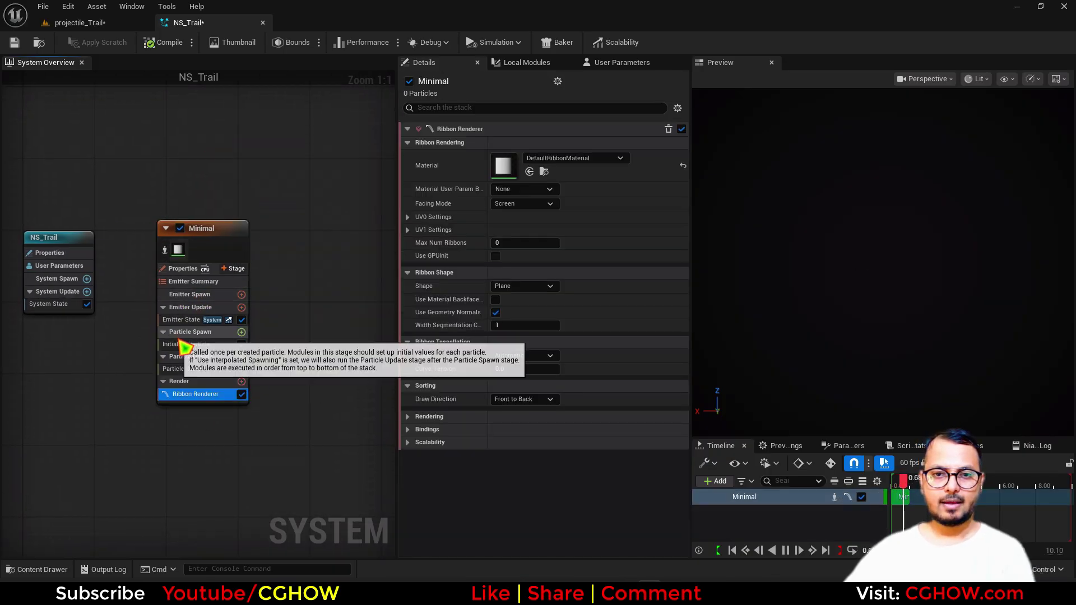
# Step: Add a Spawn Rate module with a rate of 20 and set the particle lifetime in Initialize Particle to 1.0
pyautogui.click(242, 308)
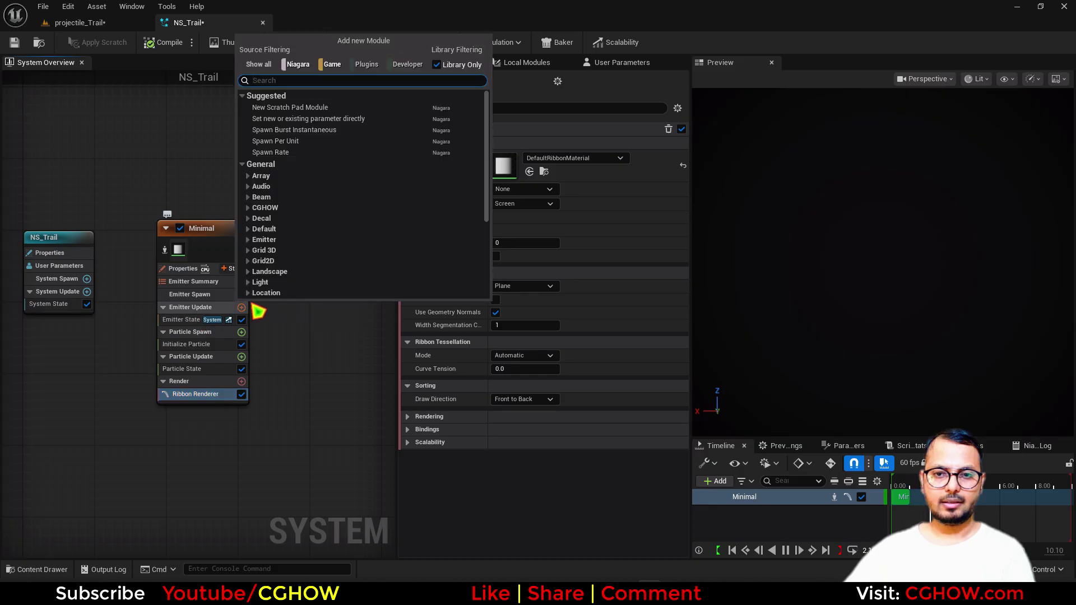
pyautogui.click(303, 154)
pyautogui.click(516, 145)
pyautogui.write('20.0')
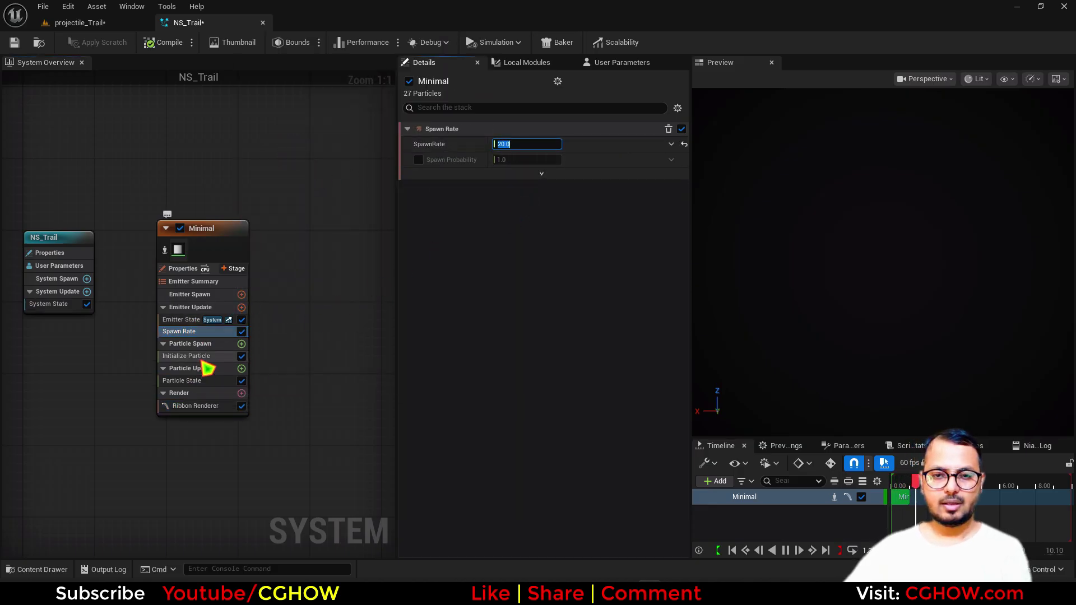
pyautogui.click(203, 357)
pyautogui.click(512, 189)
pyautogui.write('1')
pyautogui.press('Return')
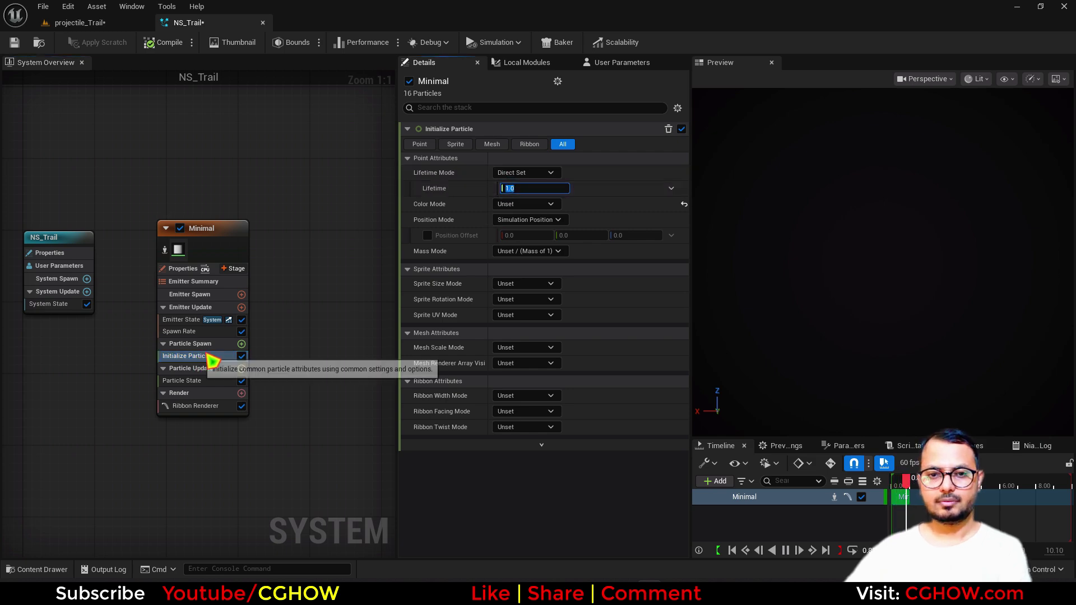
# Step: Leave the camera cuts view and place an NS_Trail instance in the level at about X -1546, Y -112, Z 200
pyautogui.click(39, 43)
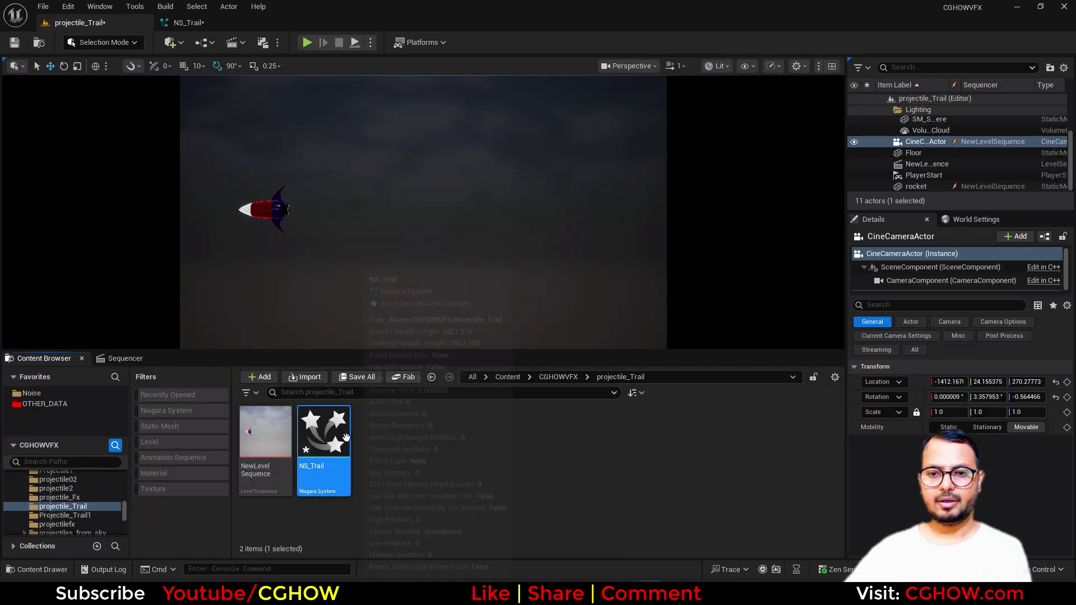
pyautogui.click(125, 358)
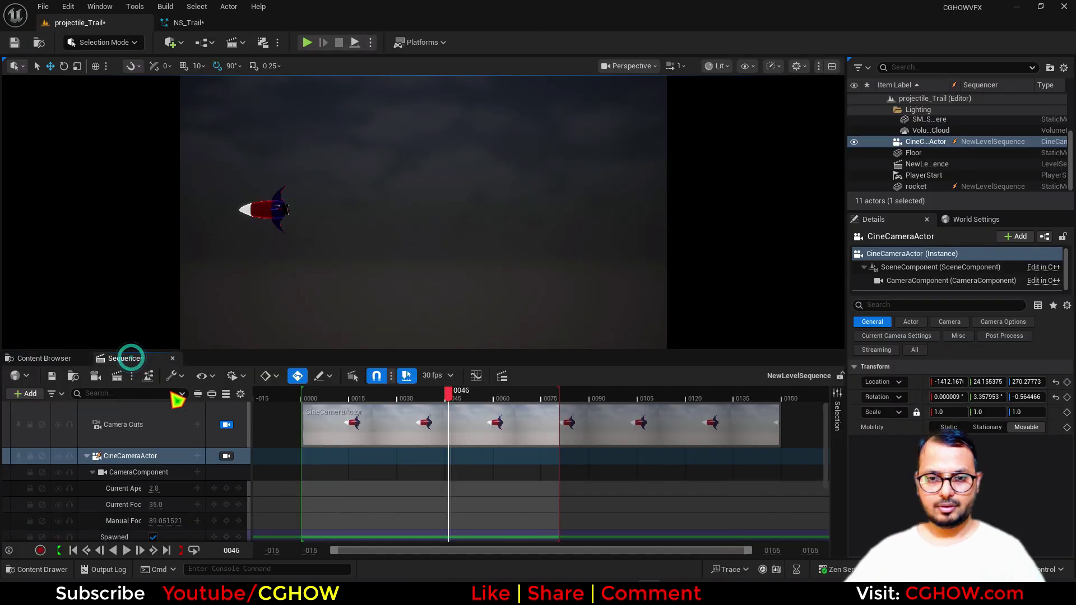
pyautogui.click(227, 426)
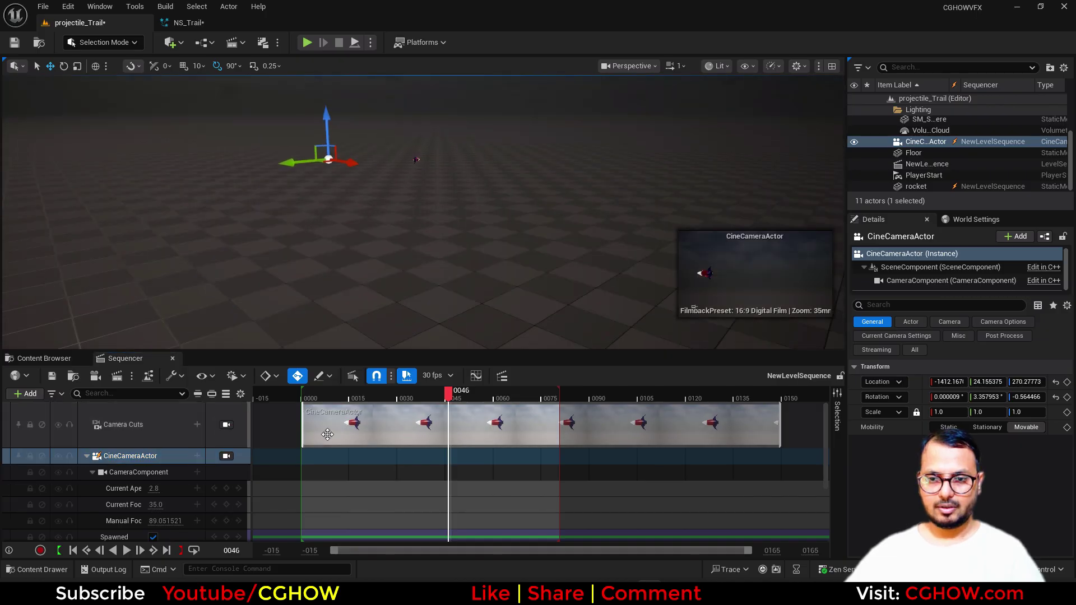
pyautogui.click(56, 359)
pyautogui.click(328, 448)
pyautogui.moveTo(328, 448); pyautogui.dragTo(351, 326)
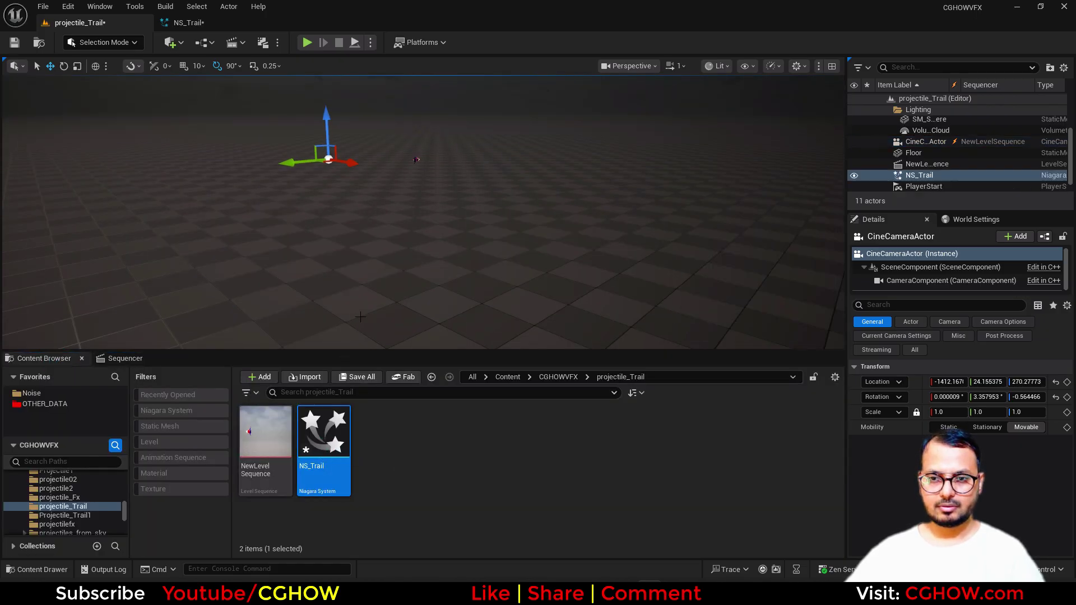
pyautogui.moveTo(345, 227); pyautogui.dragTo(379, 201)
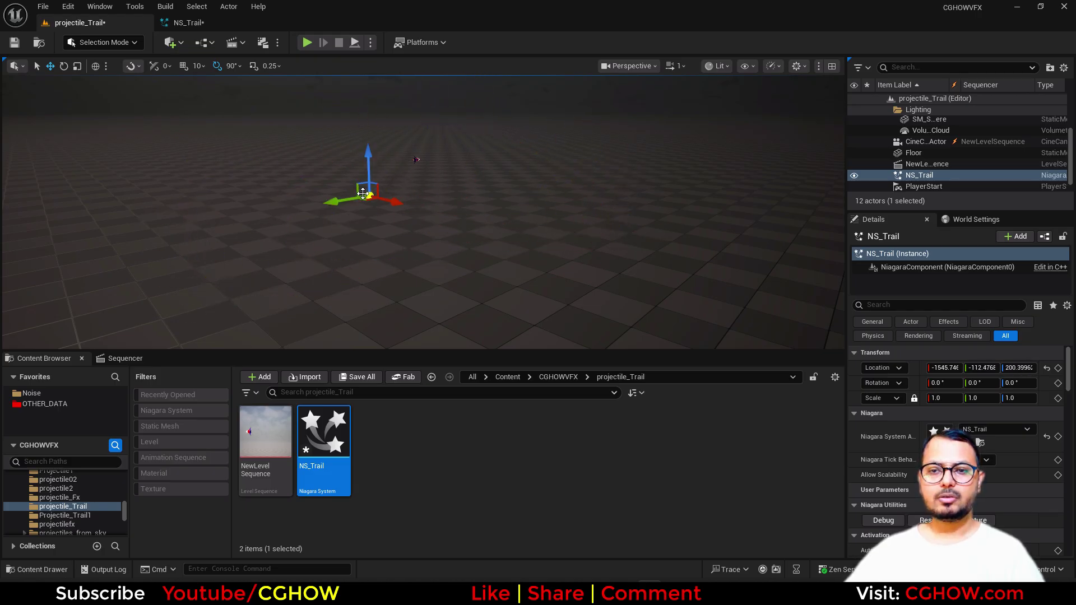
# Step: Add an Add Velocity module to NS_Trail's Particle Spawn stage, fix its missing dependency, and set the velocity to 100, 0, 0
pyautogui.click(193, 26)
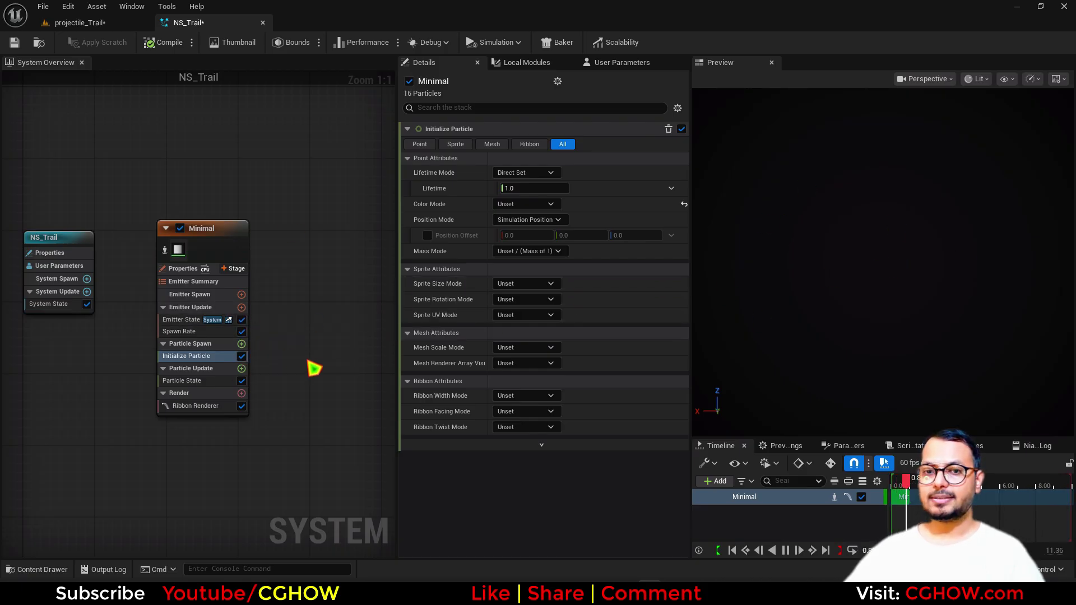
pyautogui.click(242, 344)
pyautogui.click(284, 144)
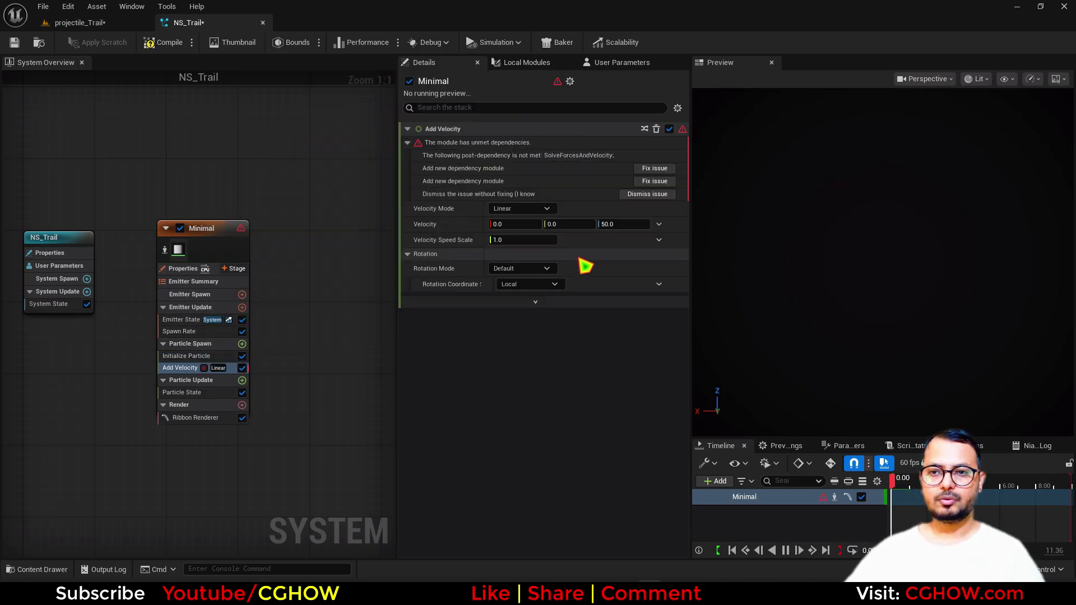
pyautogui.click(651, 171)
pyautogui.click(618, 160)
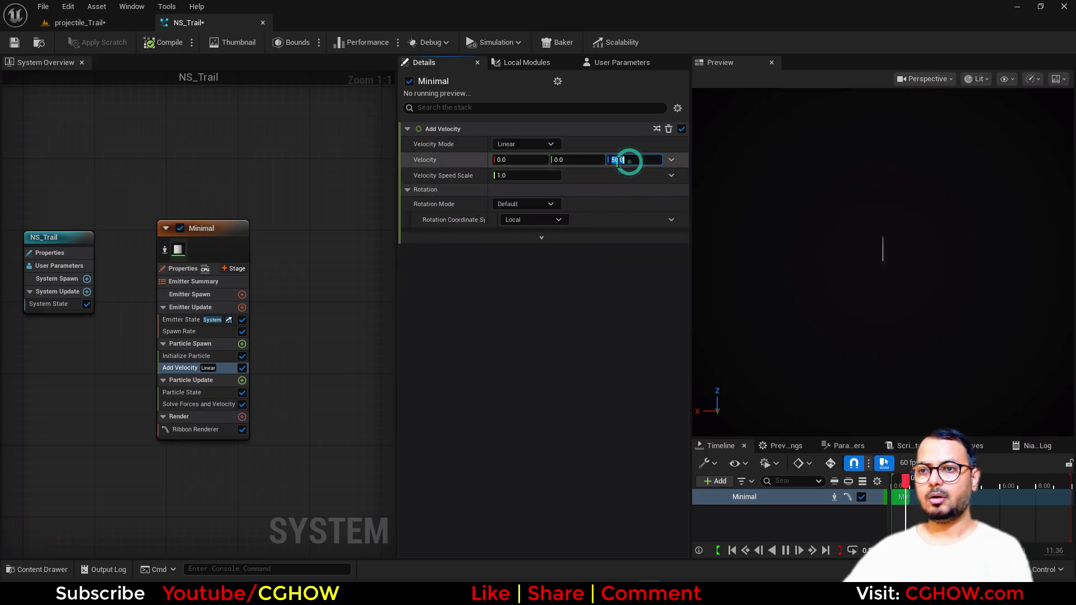
pyautogui.click(527, 160)
pyautogui.write('100')
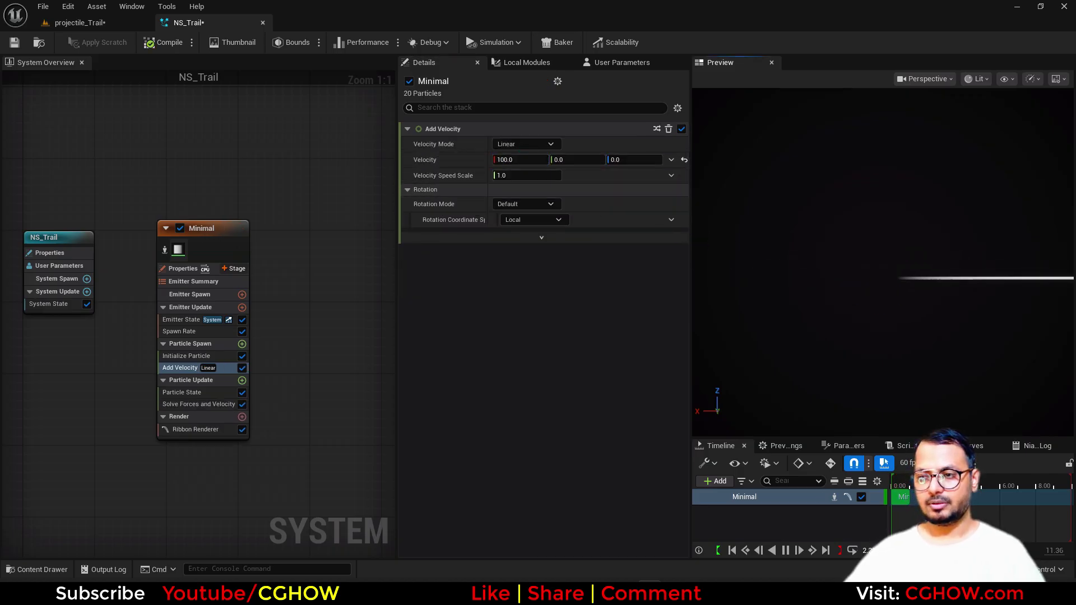
# Step: Disable the Add Velocity module and add NS_Trail to the level sequence in the projectile_Trail level
pyautogui.click(243, 367)
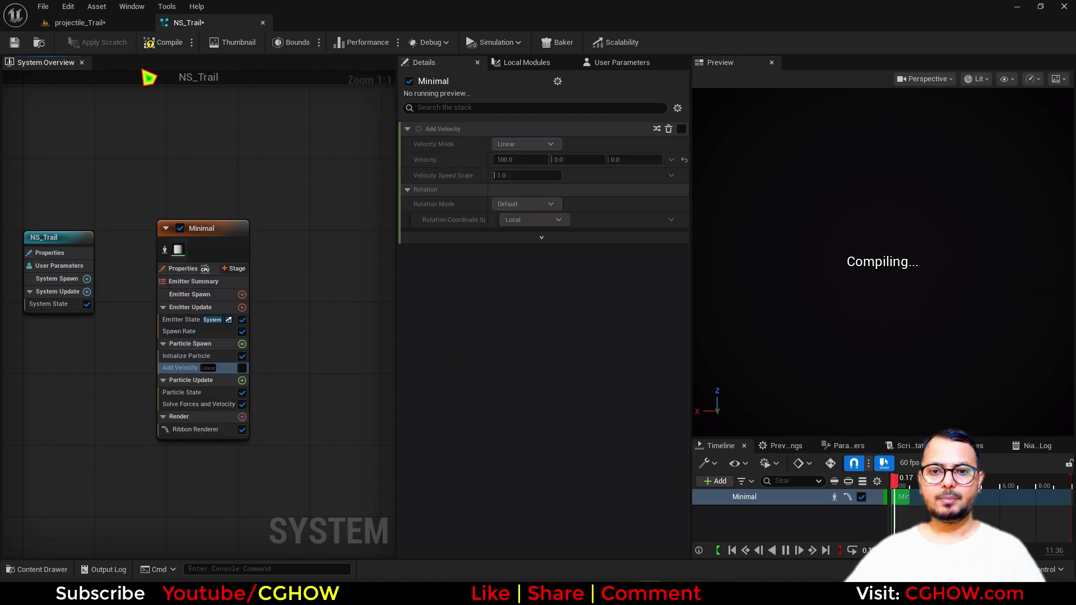
pyautogui.click(81, 23)
pyautogui.moveTo(324, 443); pyautogui.dragTo(144, 471)
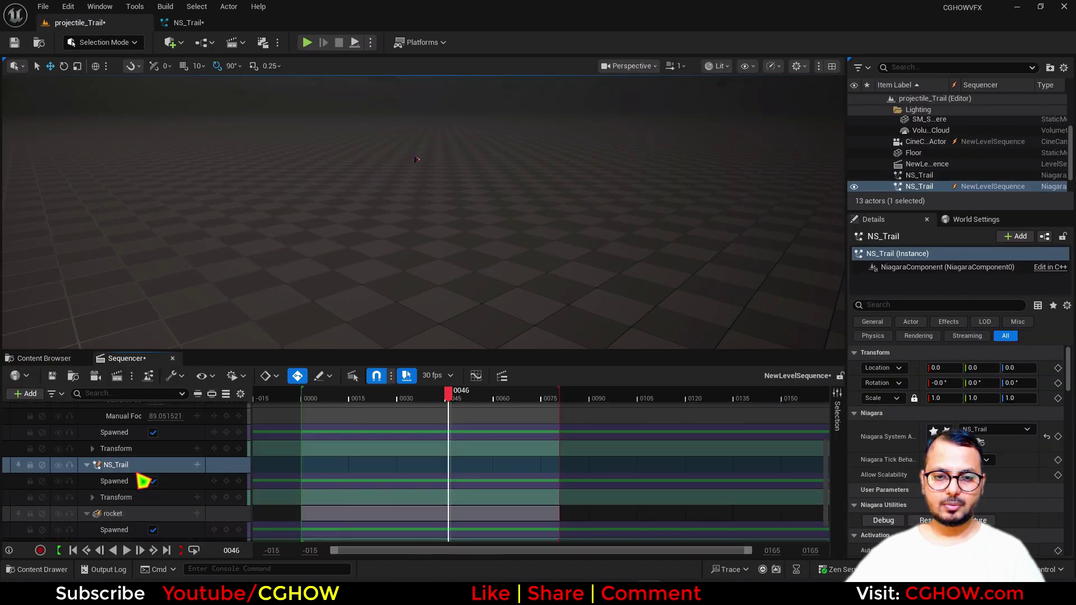
# Step: Attach the sequence's NS_Trail to the rocket from frame 0
pyautogui.click(76, 552)
pyautogui.click(197, 466)
pyautogui.moveTo(270, 324)
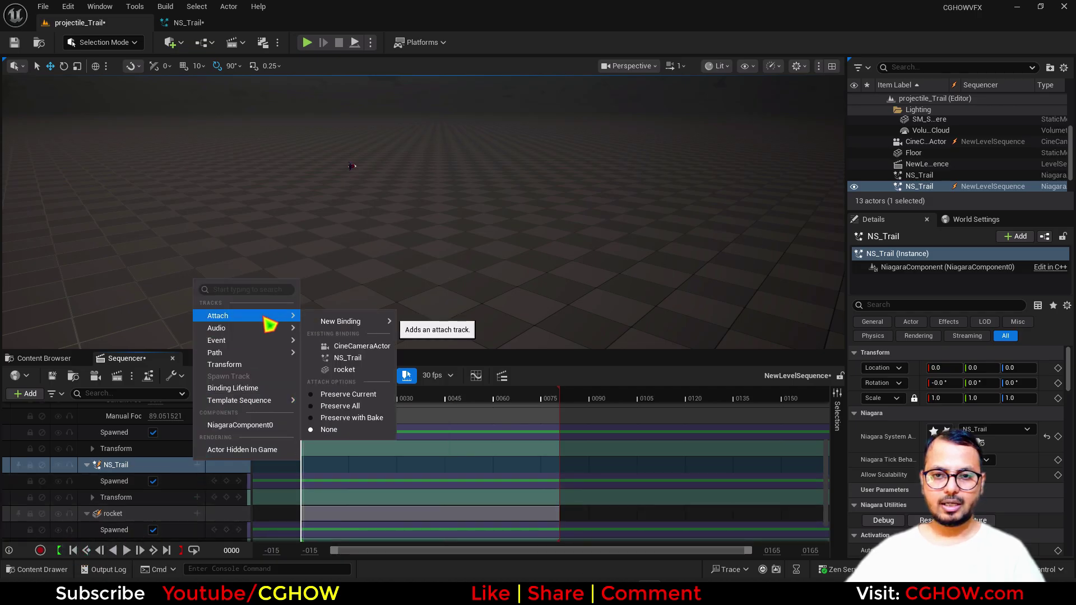
pyautogui.click(350, 370)
# Step: View the level through the camera cuts and play the sequence to check the trail behind the rocket
pyautogui.scroll(3, 213, 457)
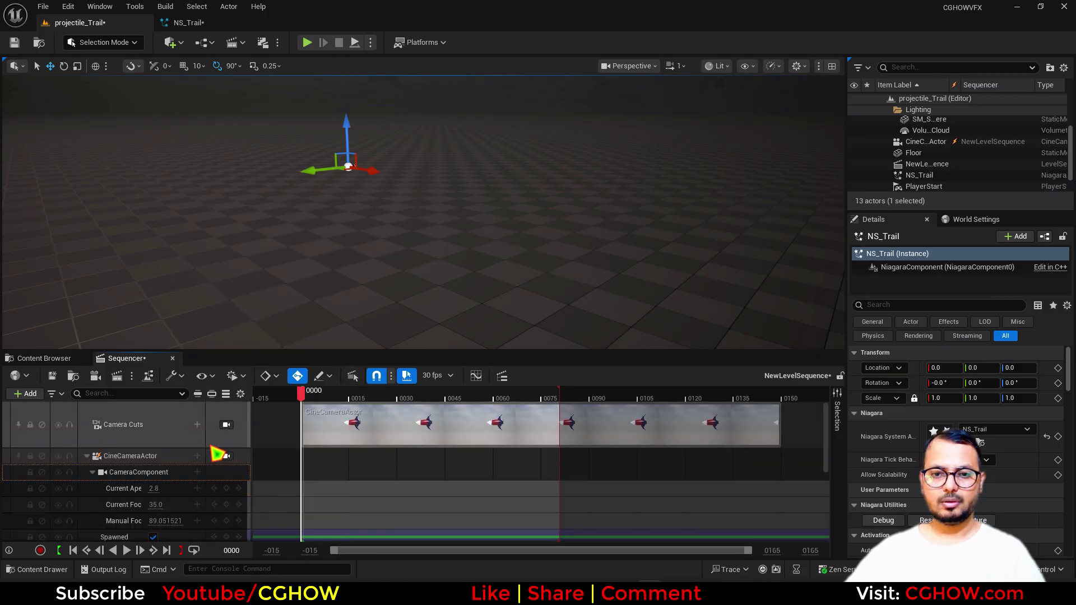
pyautogui.click(227, 425)
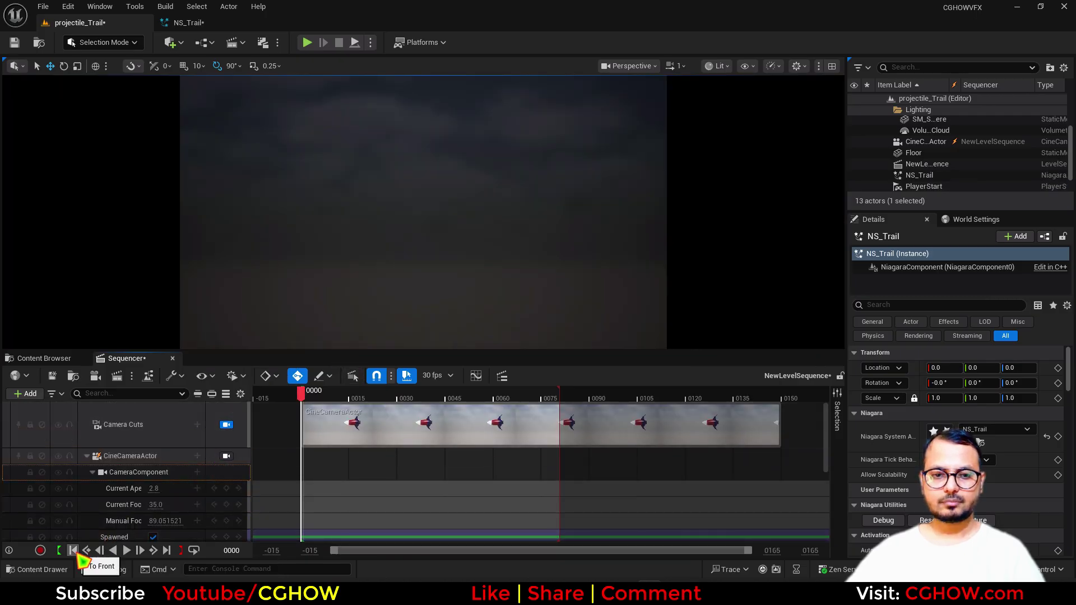
pyautogui.click(133, 551)
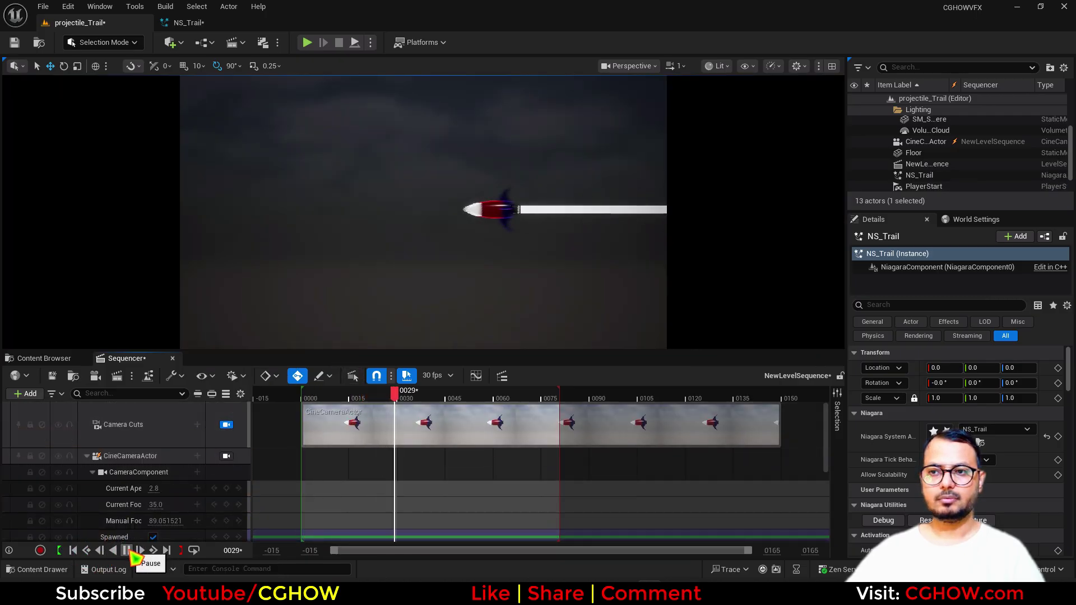
pyautogui.click(137, 548)
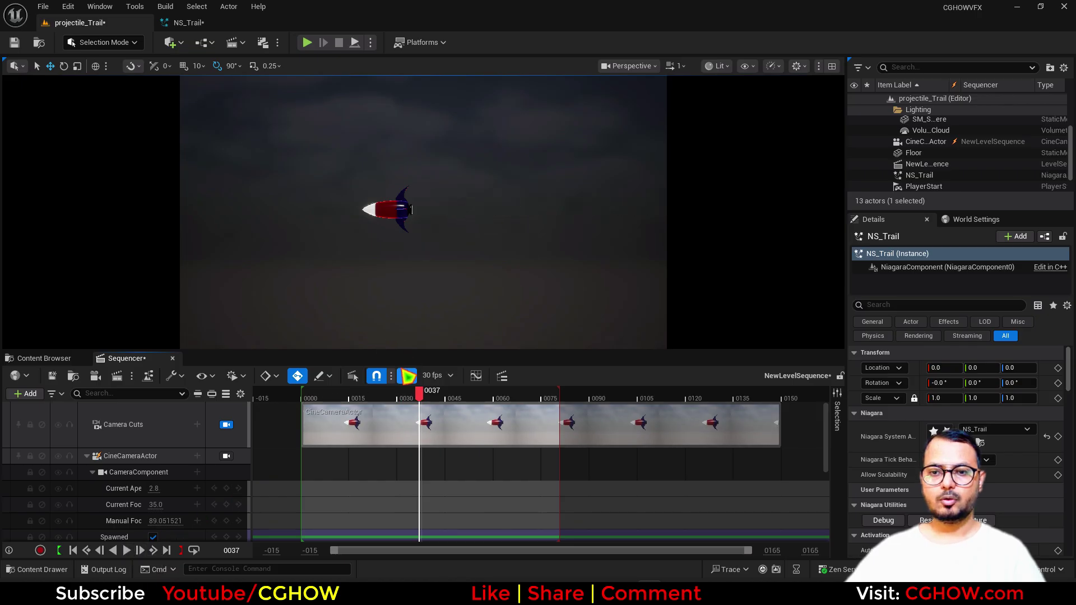
# Step: Shift the attached NS_Trail slightly into the rocket's tail along its flight axis and replay the sequence from the start
pyautogui.scroll(-5, 148, 491)
pyautogui.click(124, 481)
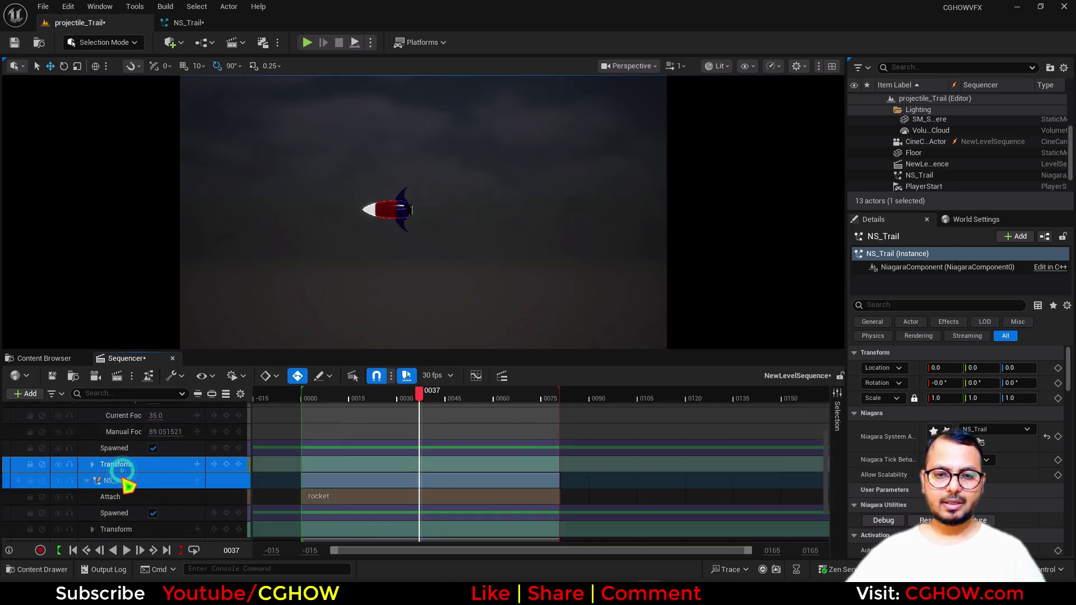
pyautogui.click(125, 480)
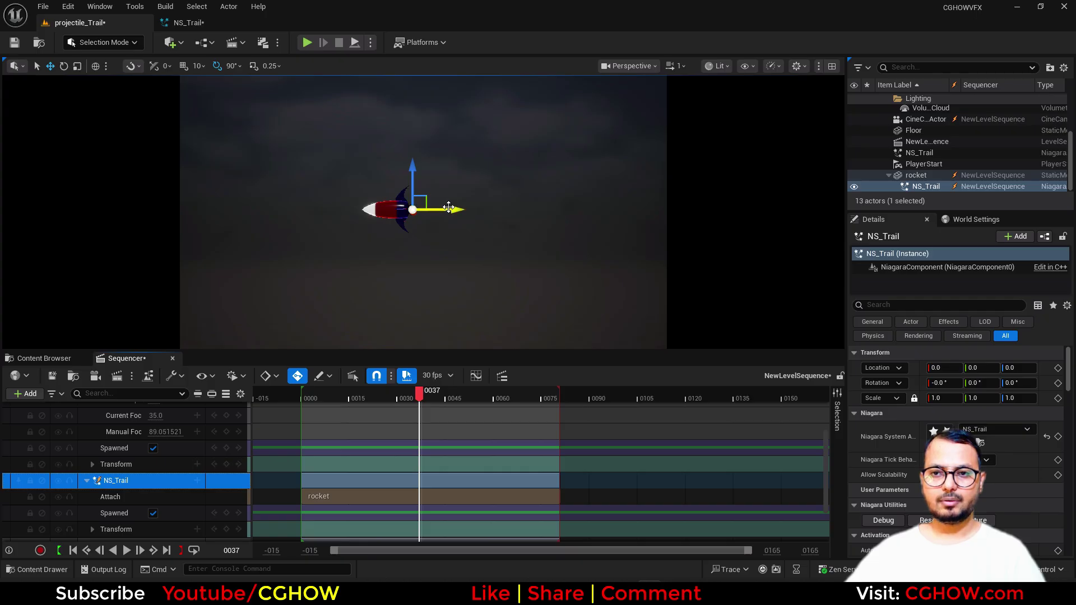
pyautogui.moveTo(449, 207); pyautogui.dragTo(446, 209)
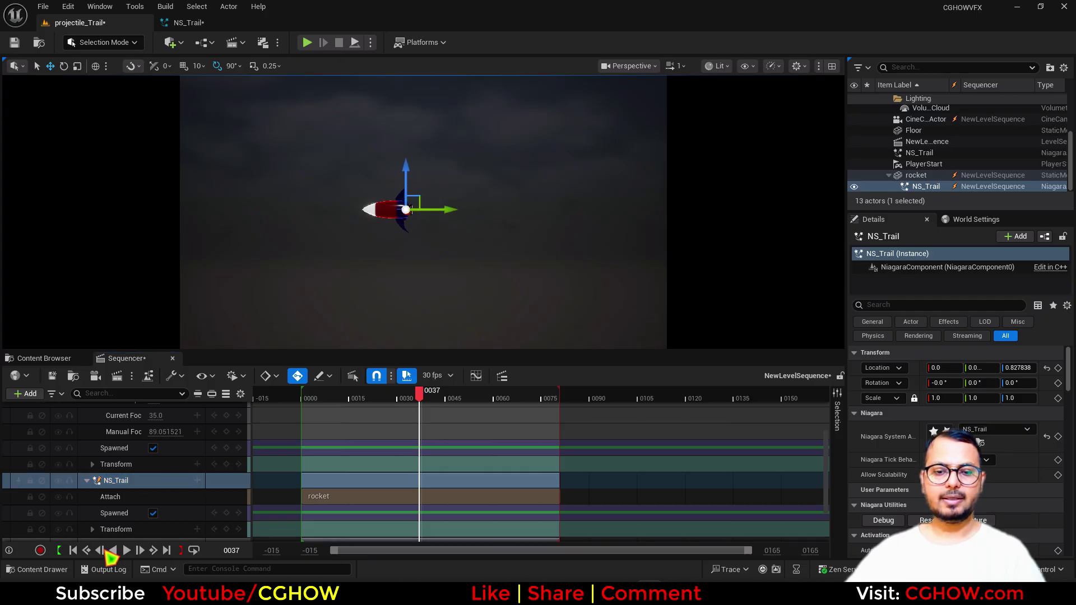
pyautogui.click(73, 551)
pyautogui.click(127, 550)
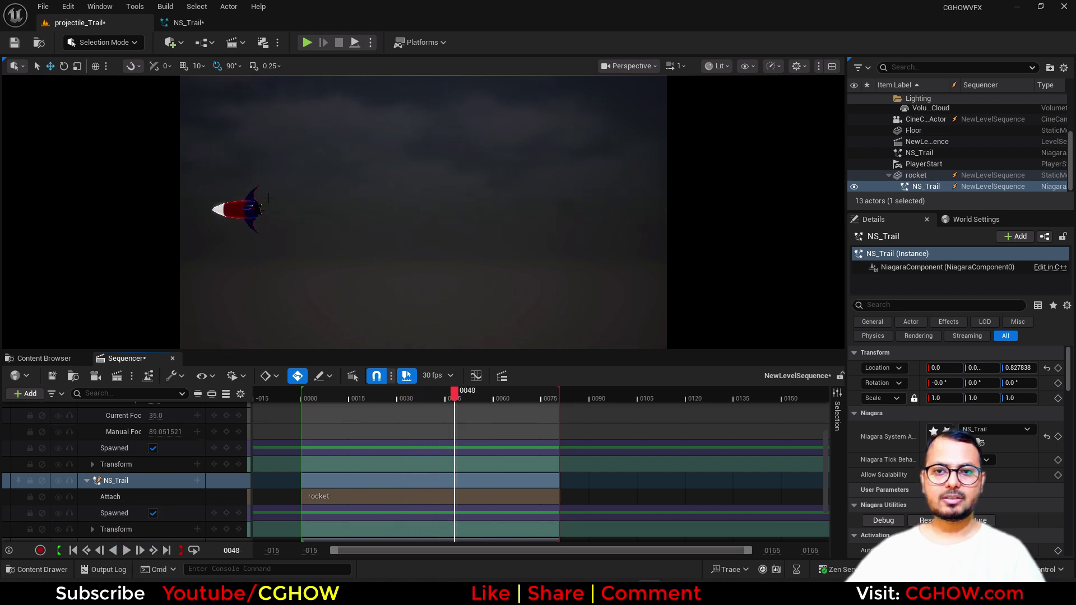
# Step: Set Ribbon Width Mode to Direct Set in NS_Trail's Initialize Particle module and replay the sequence from the start
pyautogui.click(188, 21)
pyautogui.click(185, 357)
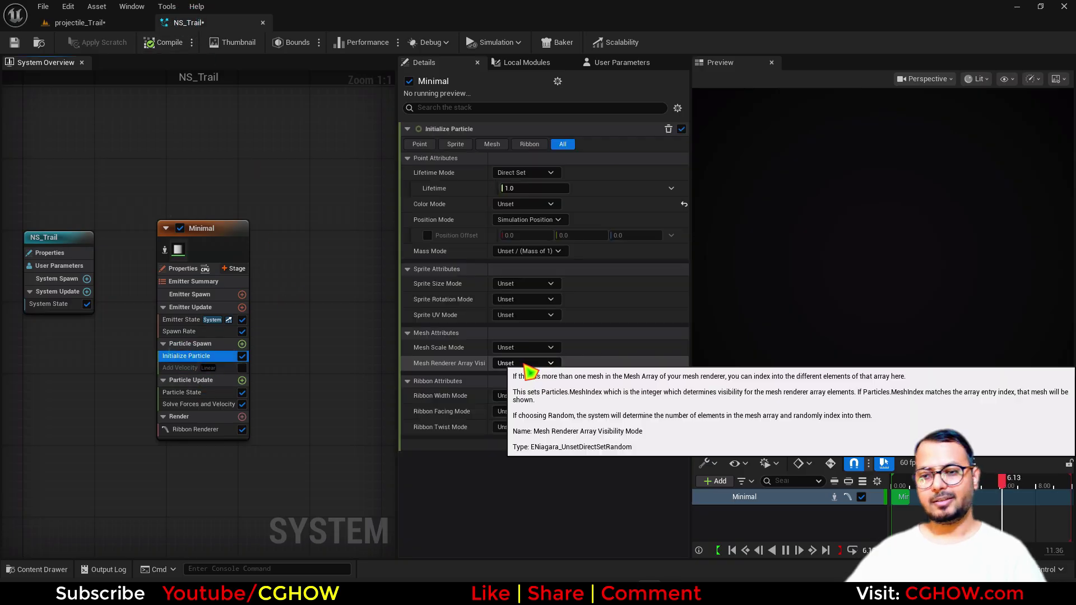
pyautogui.click(544, 398)
pyautogui.click(528, 427)
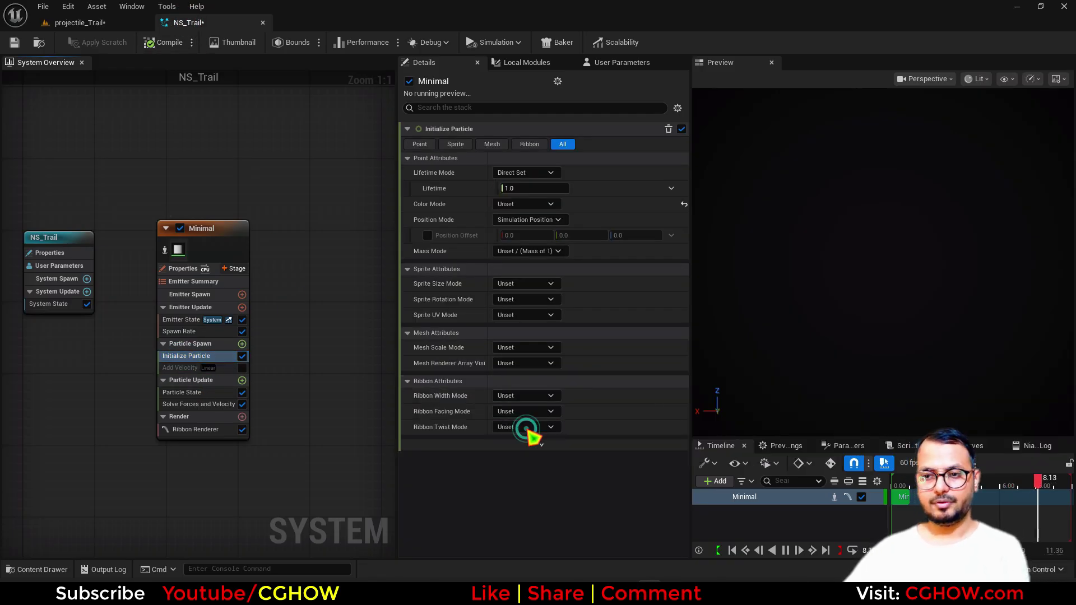
pyautogui.click(538, 412)
pyautogui.click(105, 23)
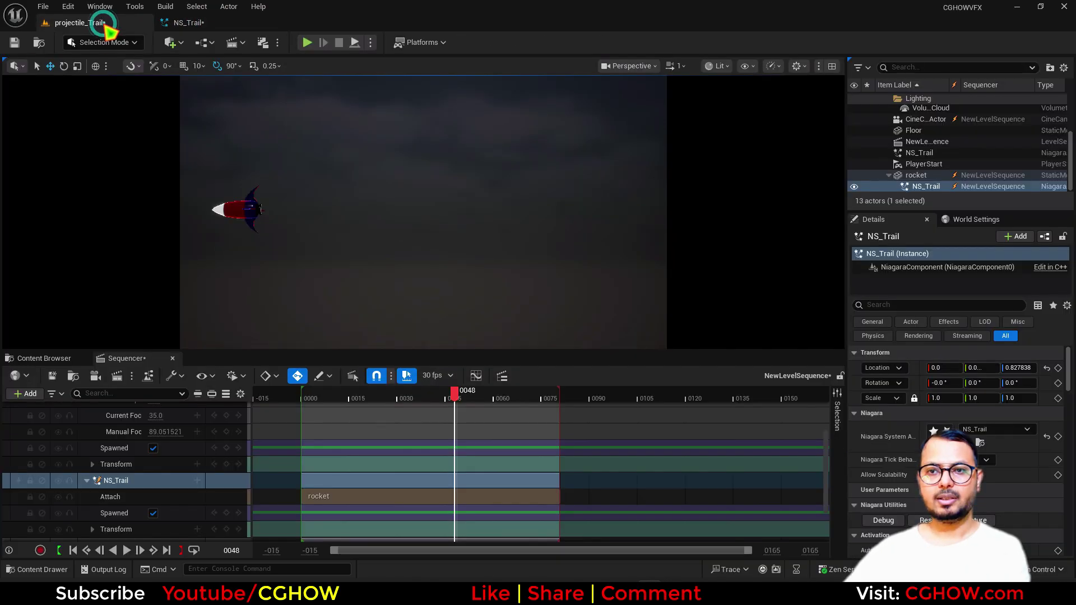
pyautogui.click(73, 551)
pyautogui.click(127, 550)
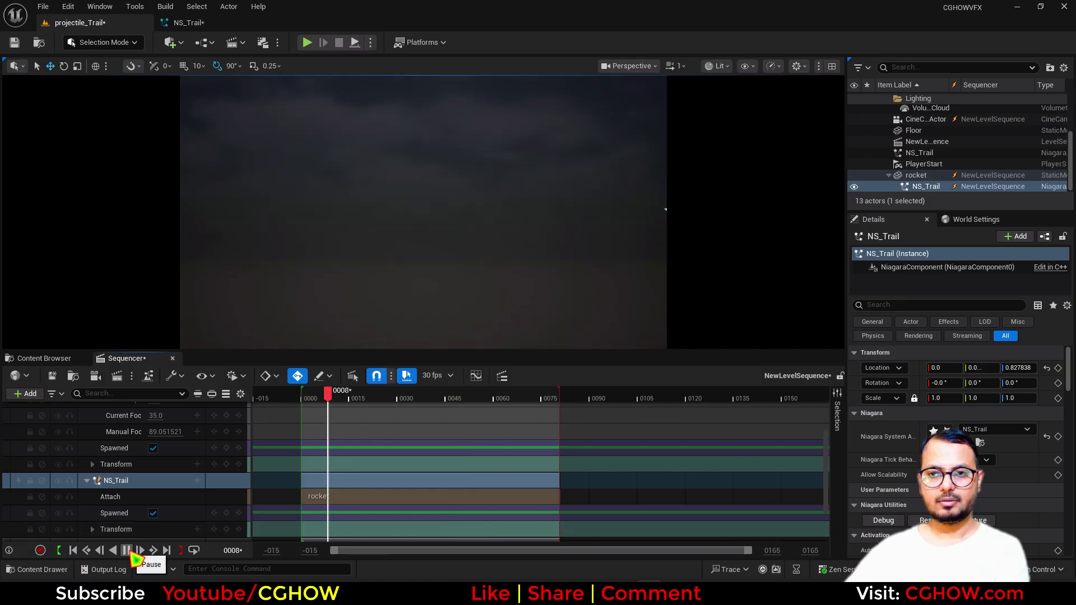
# Step: Set the Ribbon Width to 6.0, trying widths against the rocket in the playing sequence
pyautogui.click(188, 23)
pyautogui.click(512, 411)
pyautogui.click(97, 23)
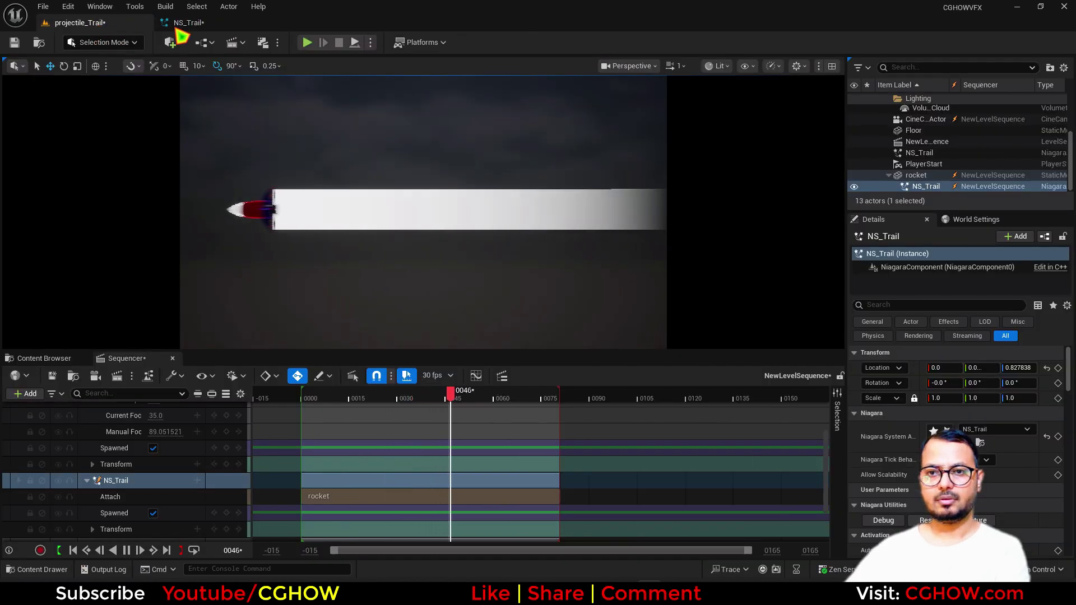
pyautogui.click(189, 23)
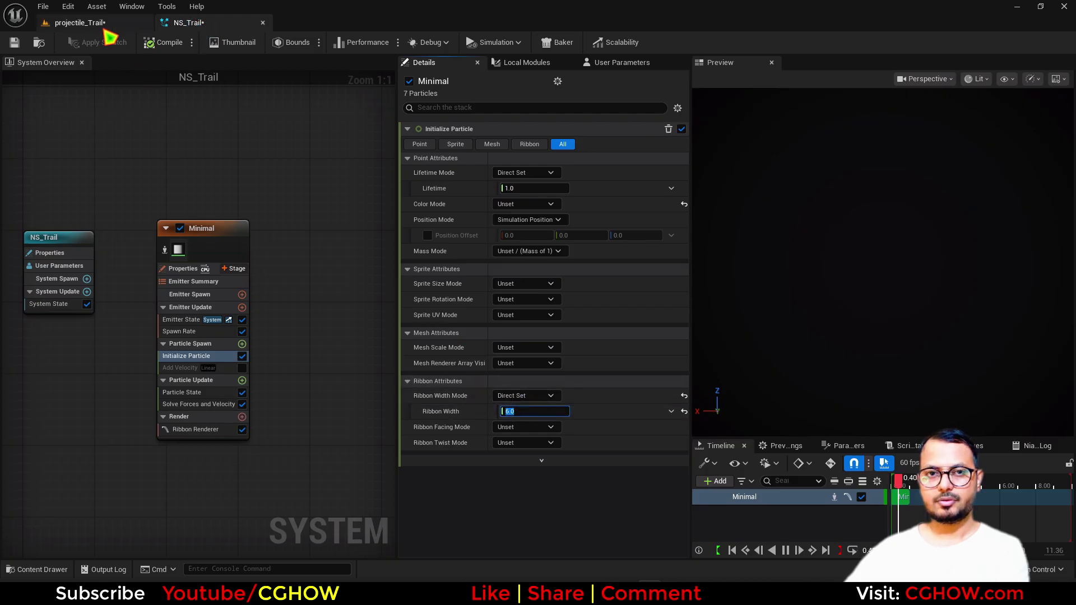
pyautogui.click(106, 23)
pyautogui.click(188, 23)
pyautogui.click(521, 409)
pyautogui.click(84, 23)
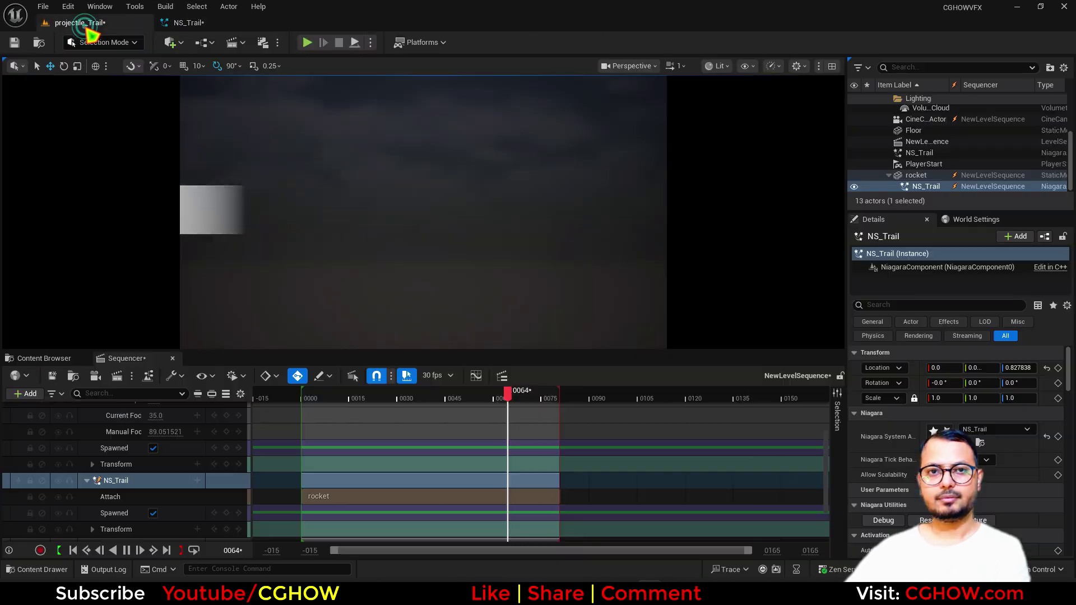
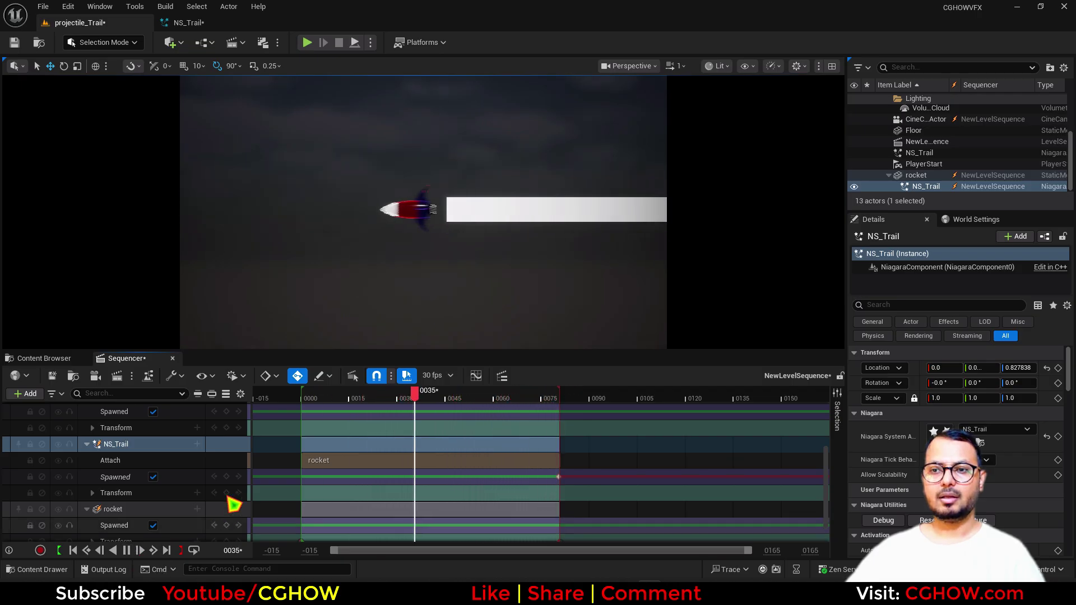
# Step: Add a key to NS_Trail's Spawned track at frame 0
pyautogui.click(307, 397)
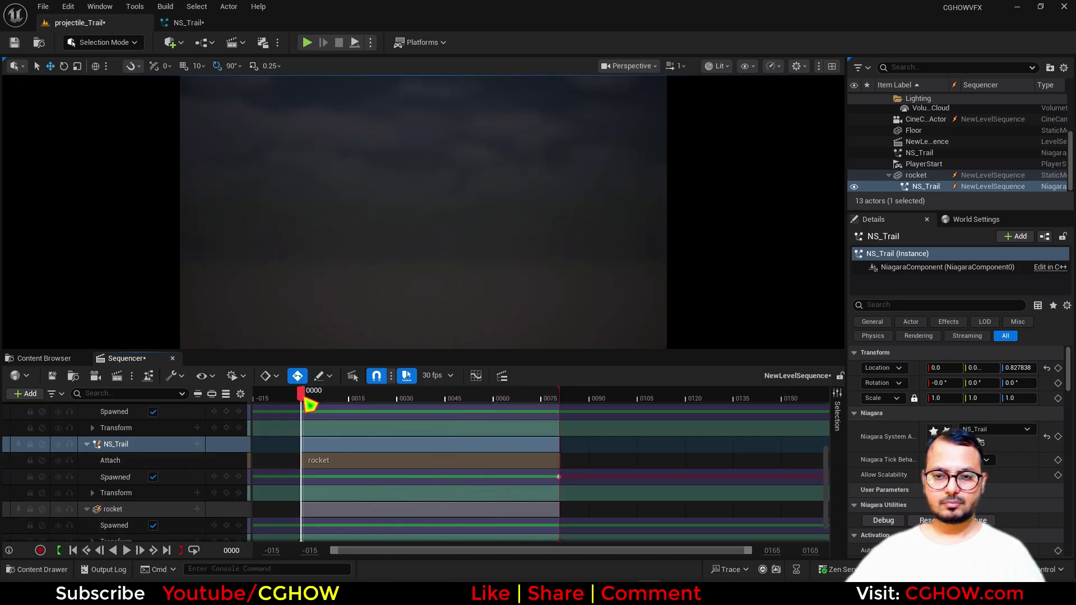
pyautogui.click(226, 477)
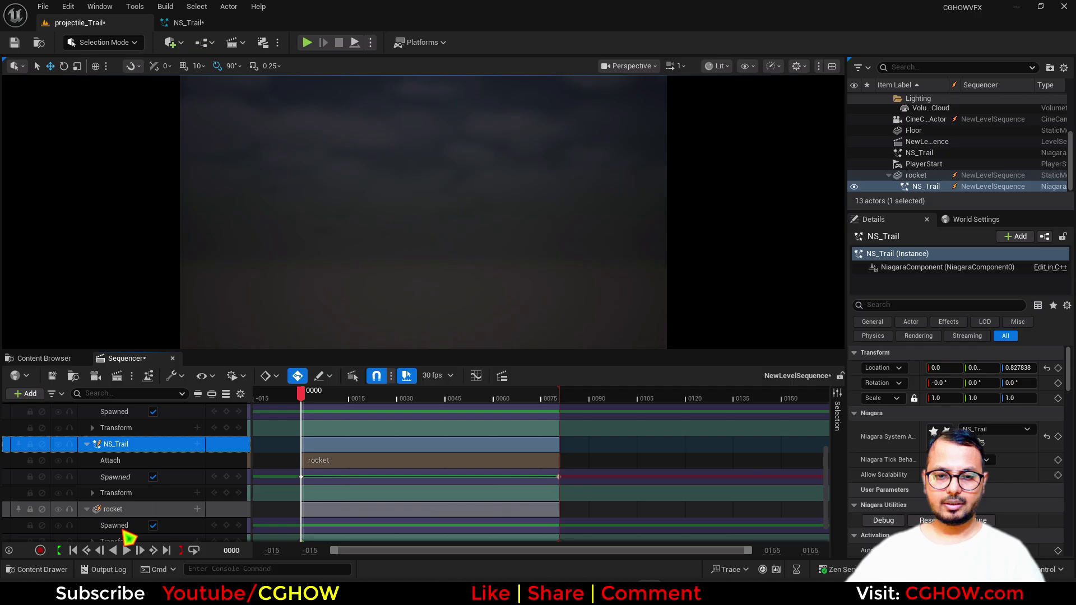
# Step: Turn off NS_Trail's Spawned state at frame -1 and replay the sequence
pyautogui.click(100, 552)
pyautogui.click(153, 478)
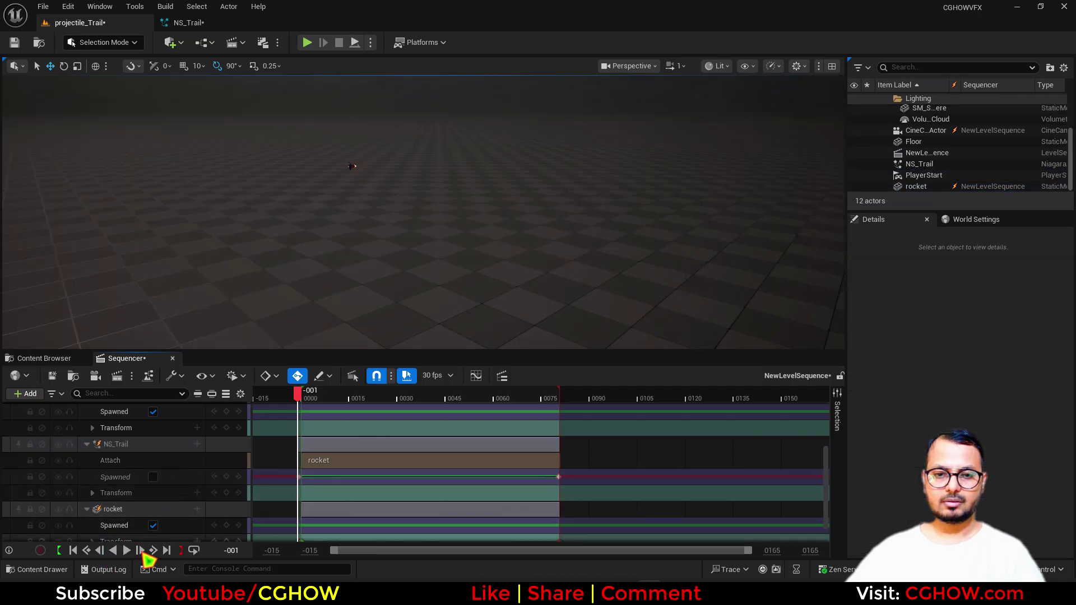
pyautogui.click(127, 551)
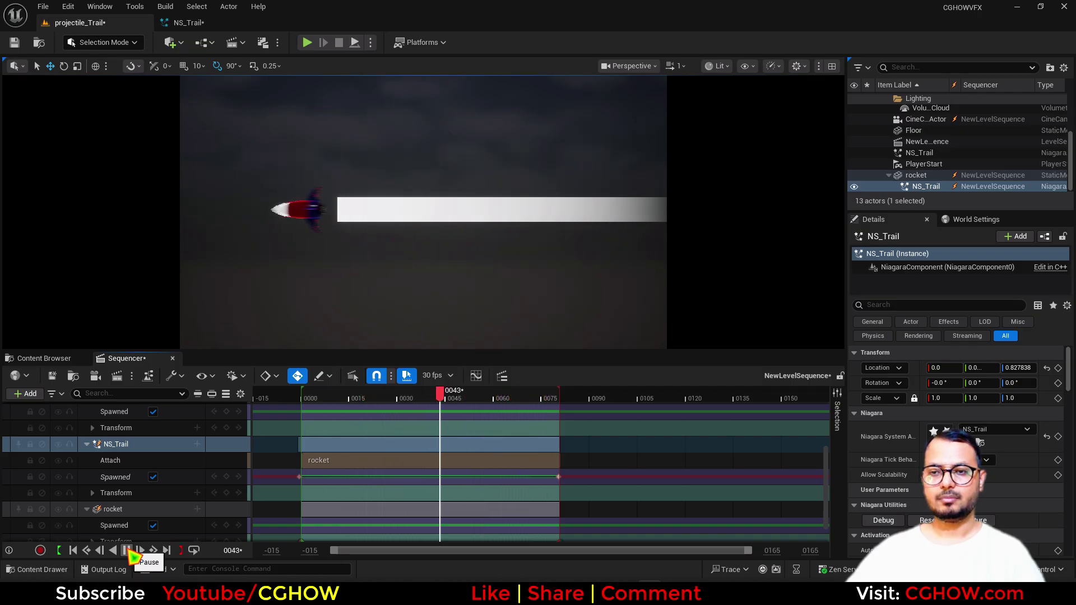
# Step: In NS_Trail's Emitter State, set Life Cycle Mode to Self and Loop Behavior to Once, then check the level sequence
pyautogui.click(212, 25)
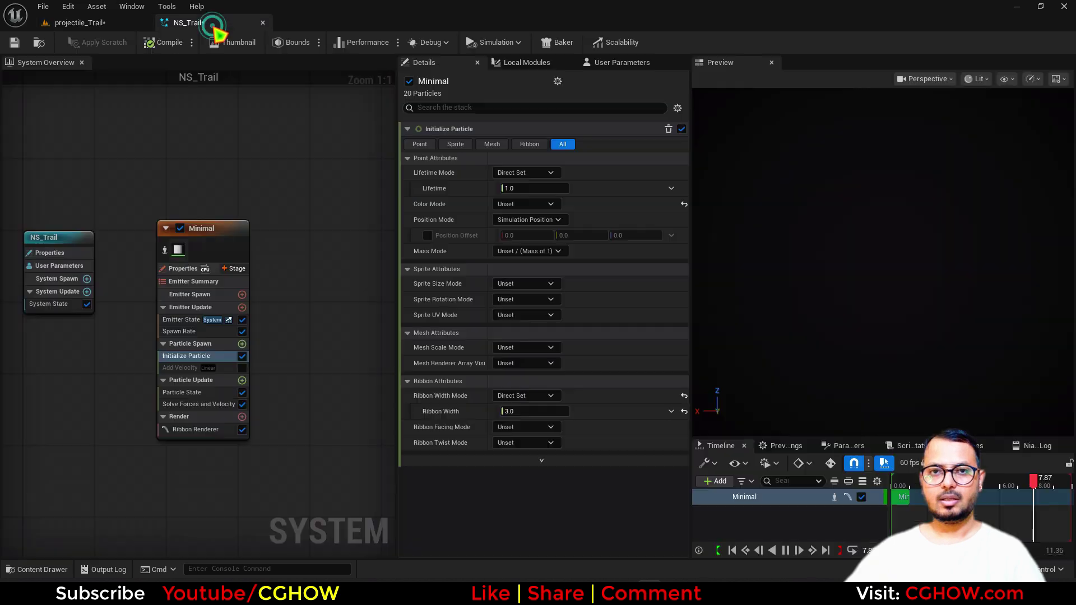
pyautogui.click(185, 319)
pyautogui.click(545, 173)
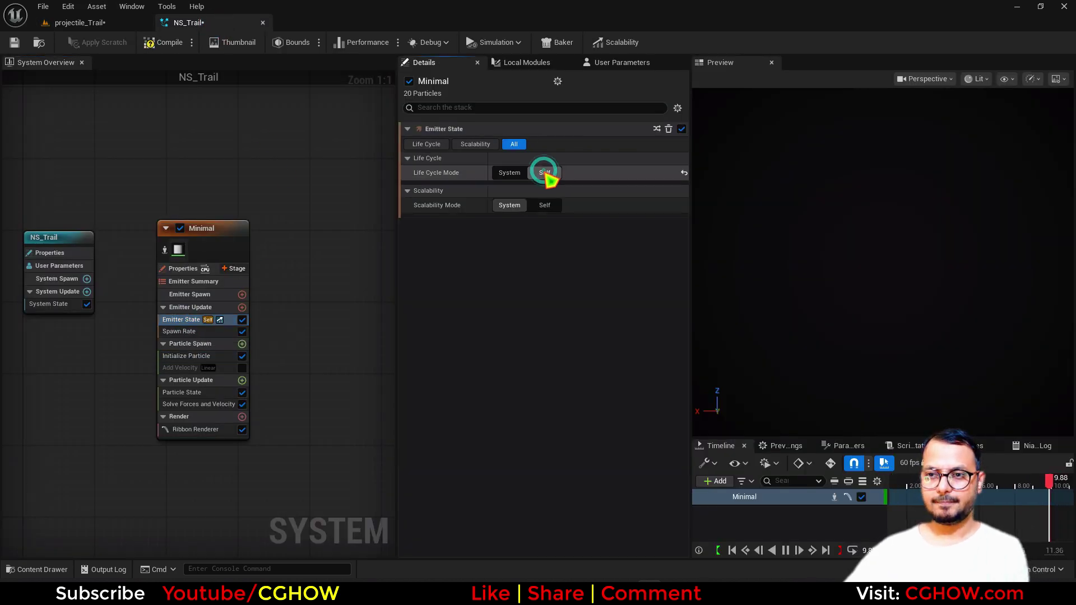
pyautogui.click(545, 204)
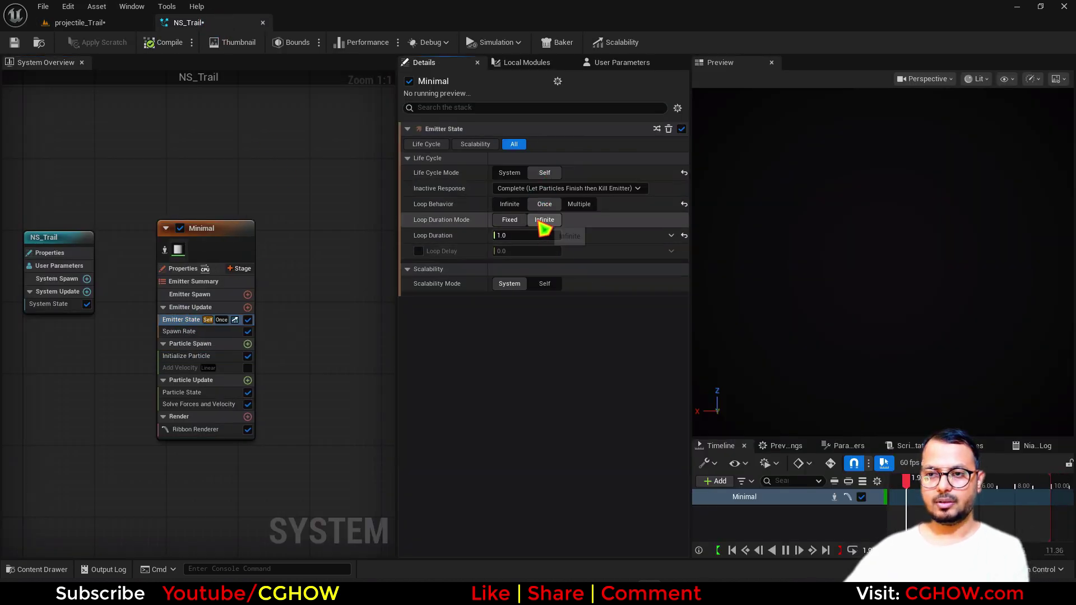
pyautogui.click(120, 25)
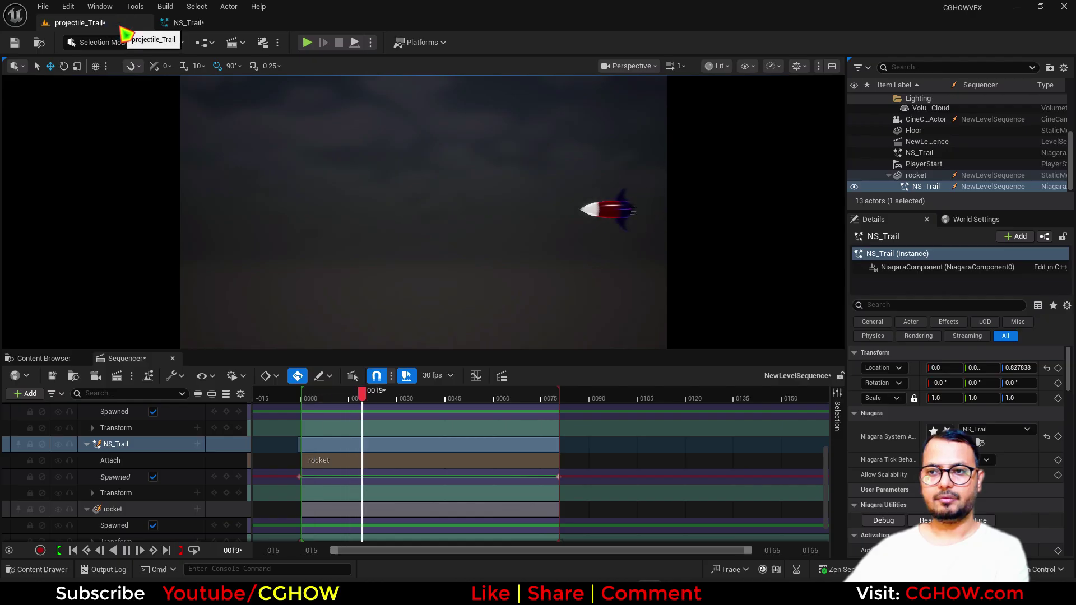
# Step: Try a Loop Duration of 2.0 in NS_Trail's Emitter State and check the trail in the playing sequence
pyautogui.click(200, 23)
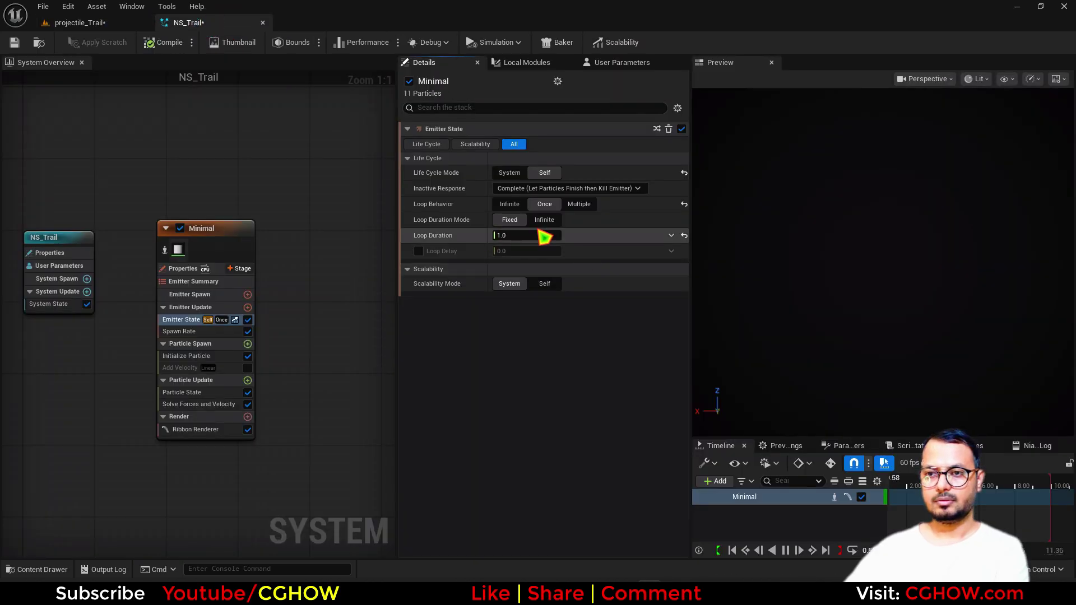
pyautogui.click(511, 236)
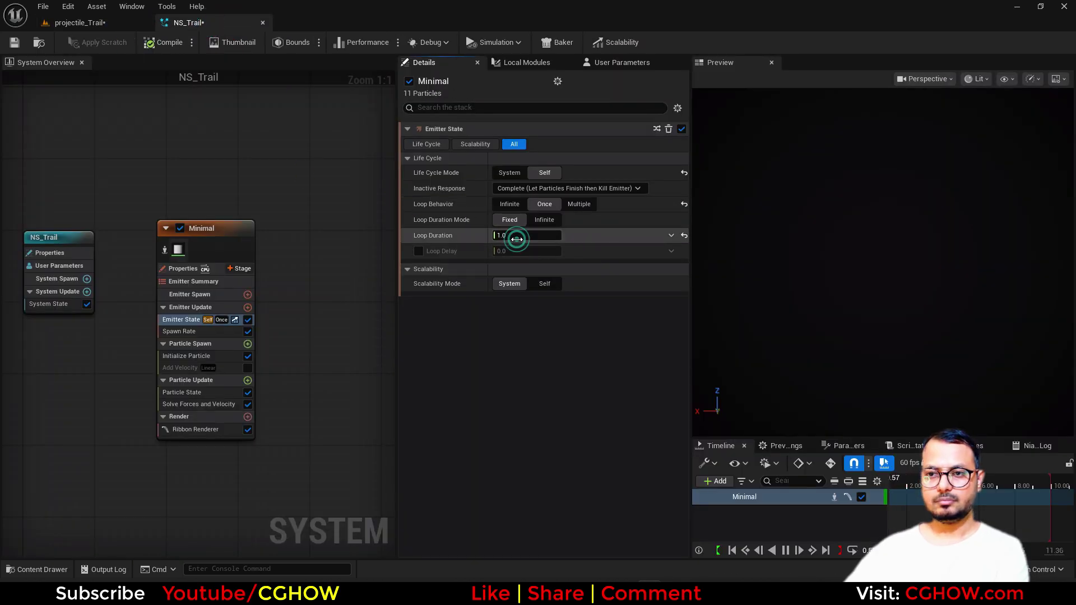
pyautogui.click(115, 24)
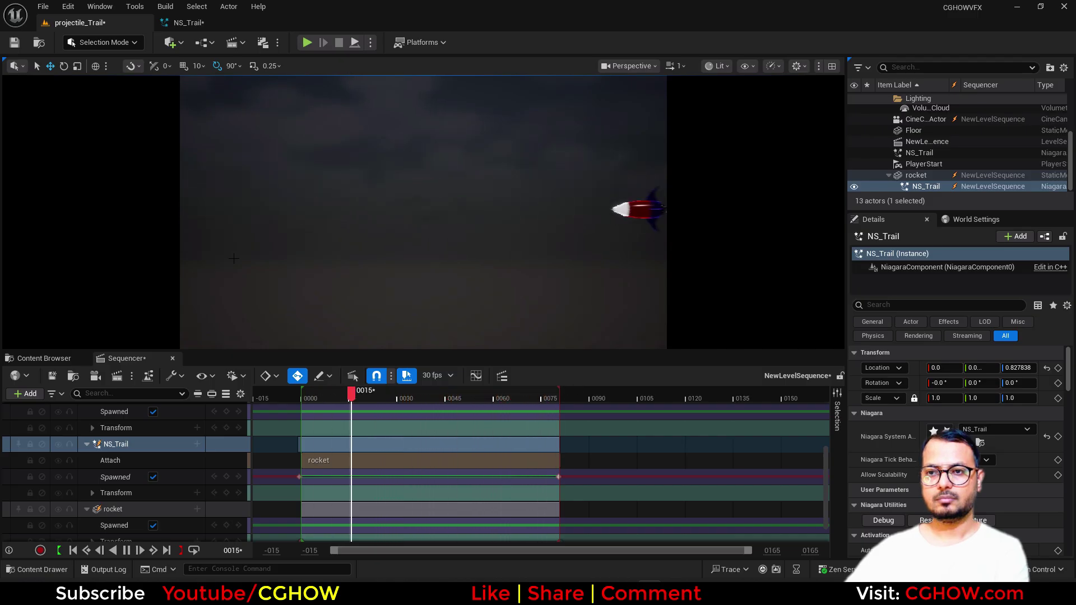
# Step: Set the emitter's Loop Behavior to Infinite with a Loop Duration of 1.0 and check the playing sequence
pyautogui.click(194, 23)
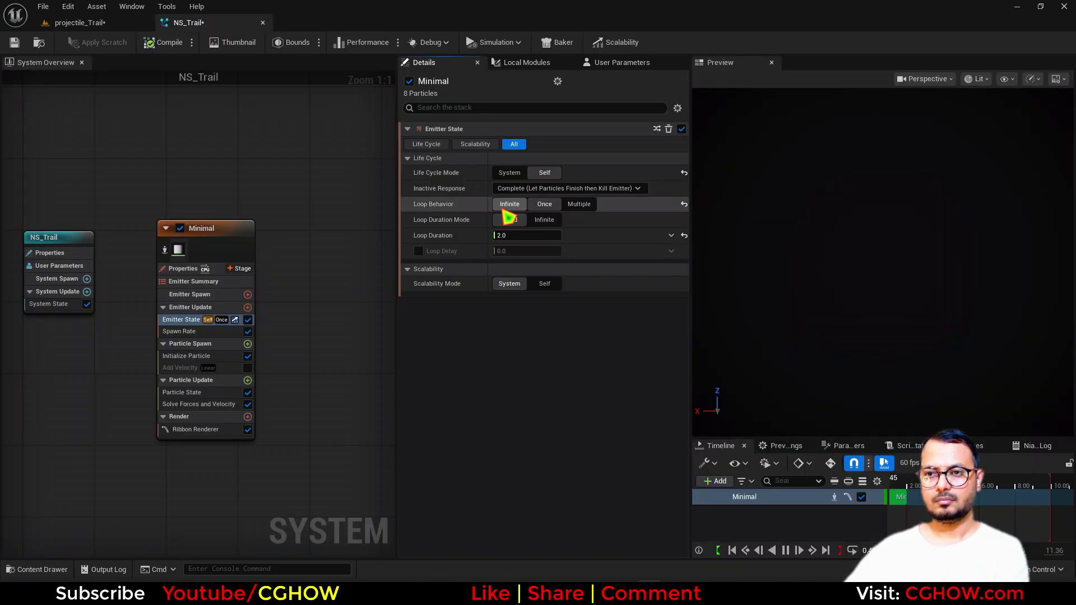
pyautogui.click(506, 221)
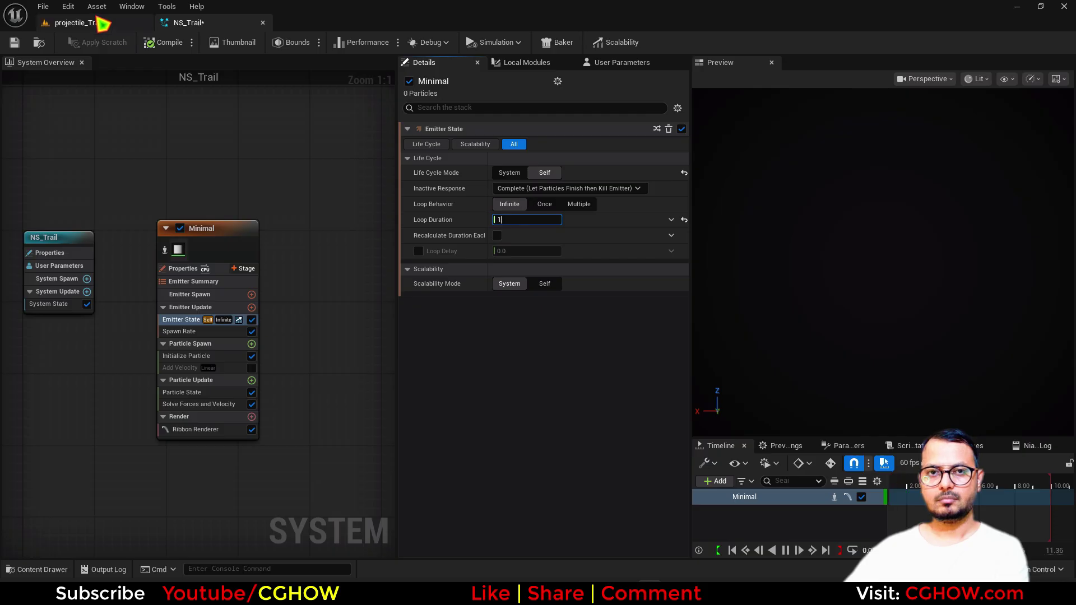
pyautogui.click(95, 23)
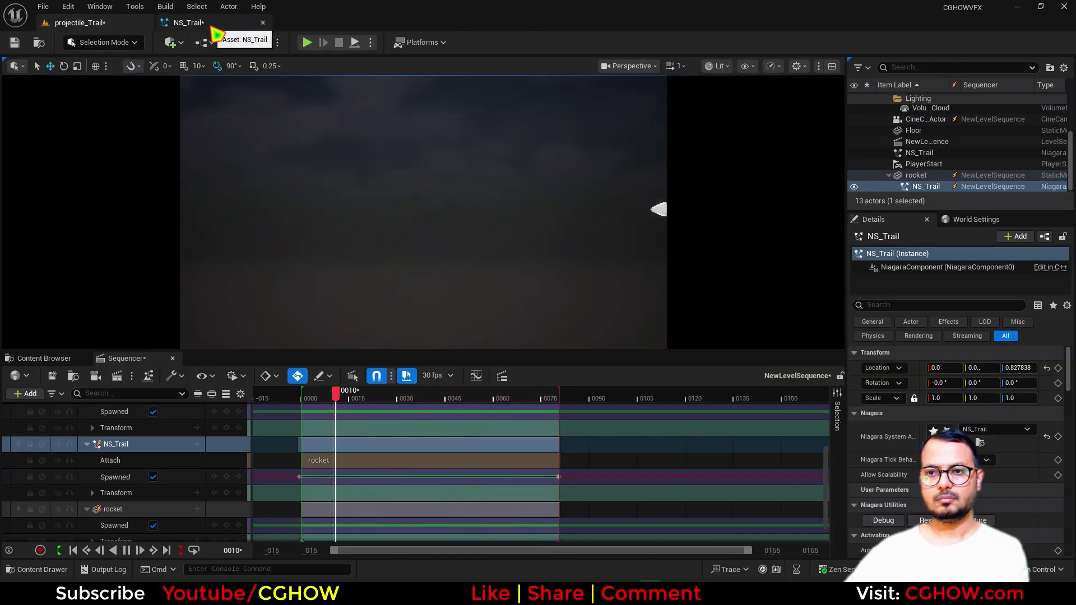
# Step: Set the particle Lifetime to 0.5 in NS_Trail's Initialize Particle module and return to the playing sequence
pyautogui.click(209, 24)
pyautogui.click(188, 357)
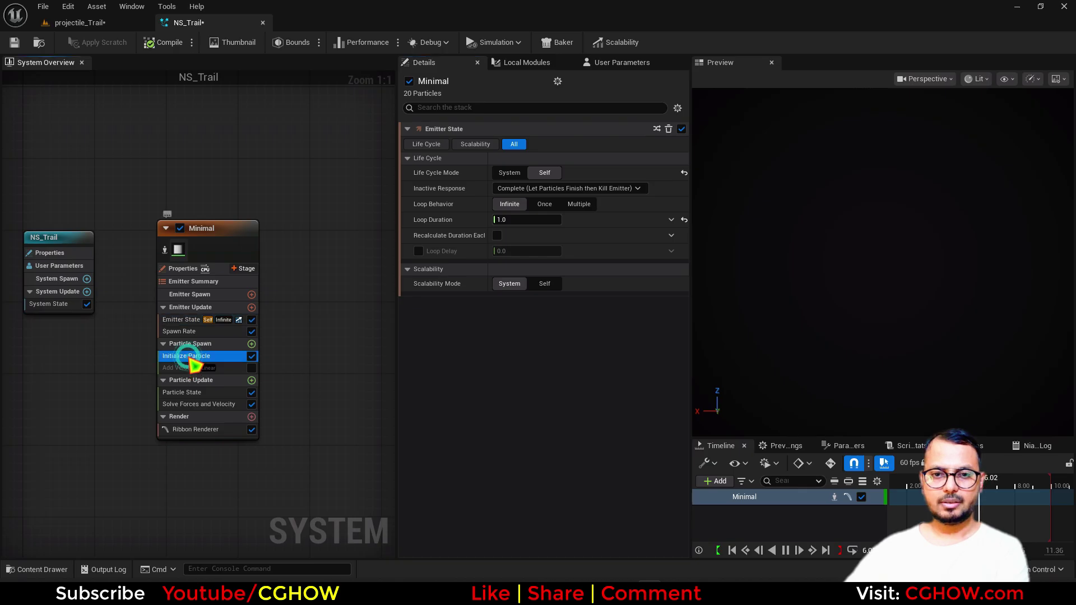
pyautogui.click(84, 23)
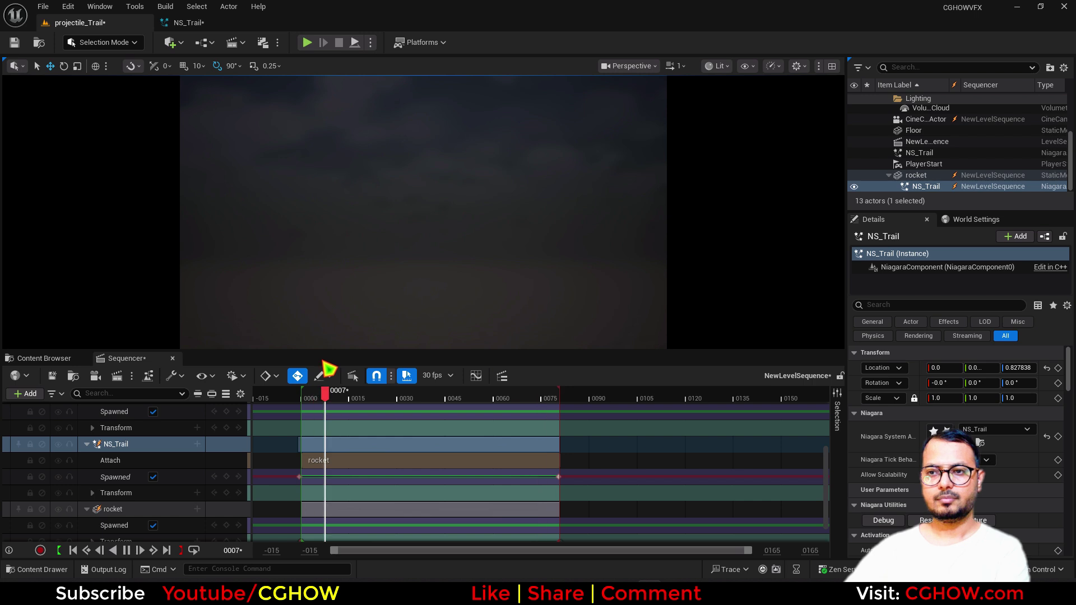
# Step: Release the viewport from the camera cuts and extend the sequence's playback end slightly
pyautogui.scroll(5, 202, 460)
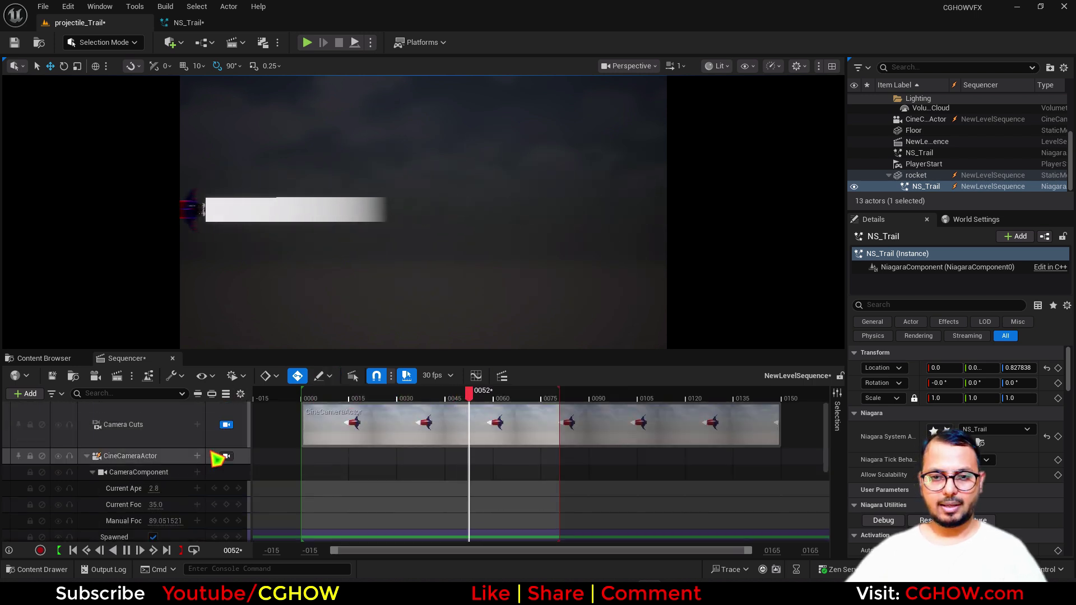
pyautogui.click(227, 425)
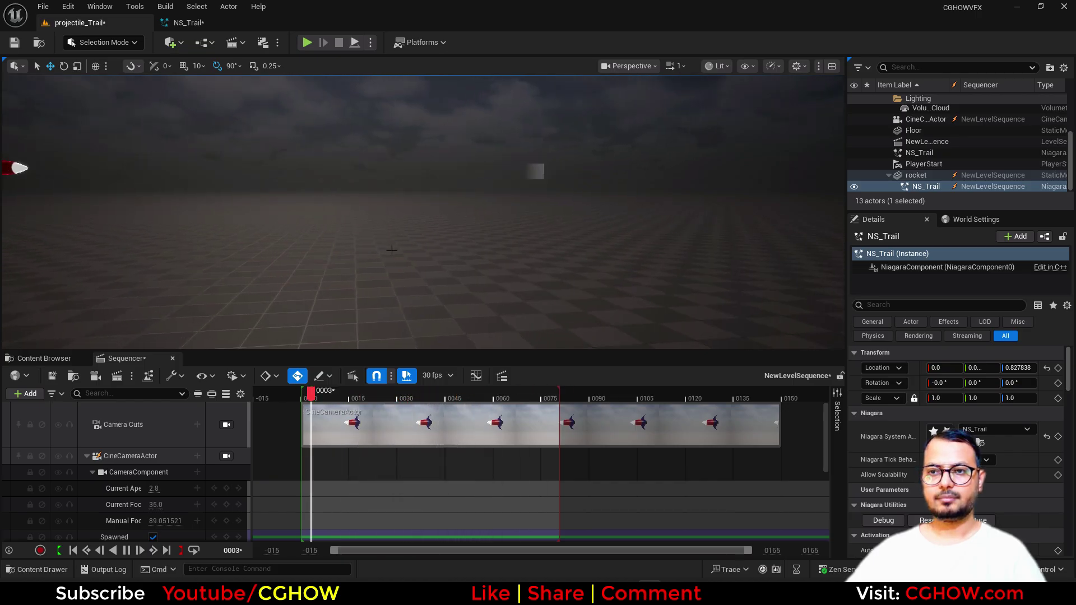
pyautogui.scroll(-5, 584, 480)
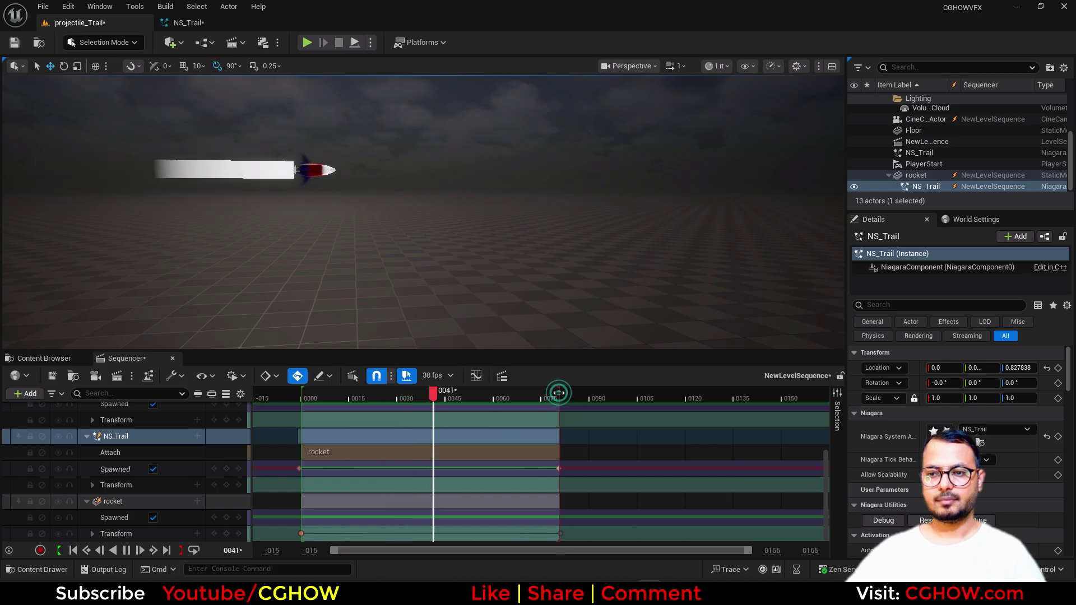
pyautogui.moveTo(559, 392); pyautogui.dragTo(563, 393)
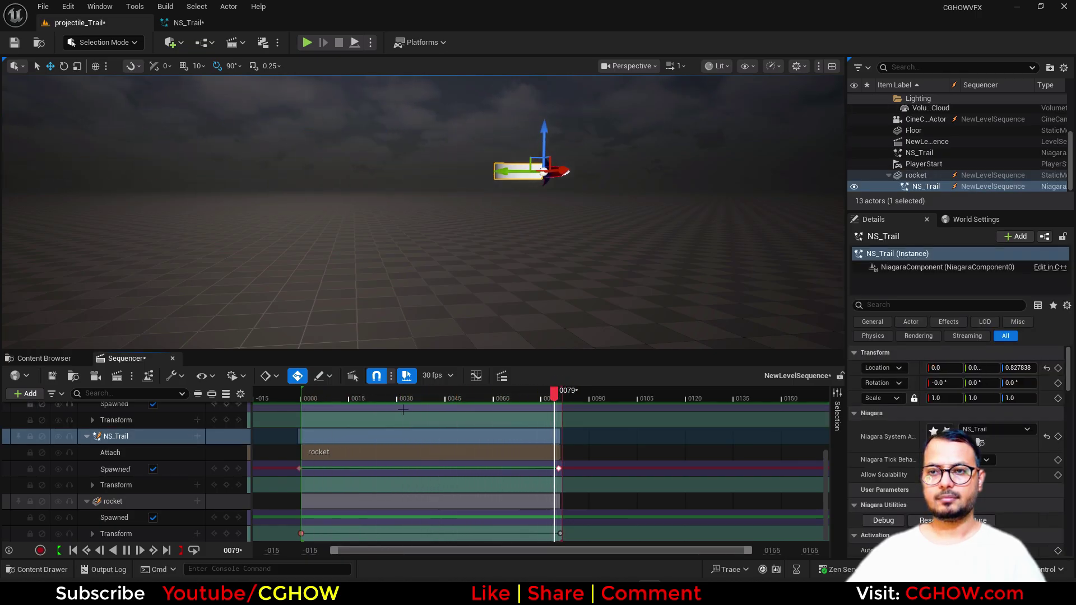
# Step: Lock the viewport to the camera cuts again and watch the rocket's trail through the cine camera
pyautogui.scroll(3, 297, 449)
pyautogui.scroll(-1, 298, 448)
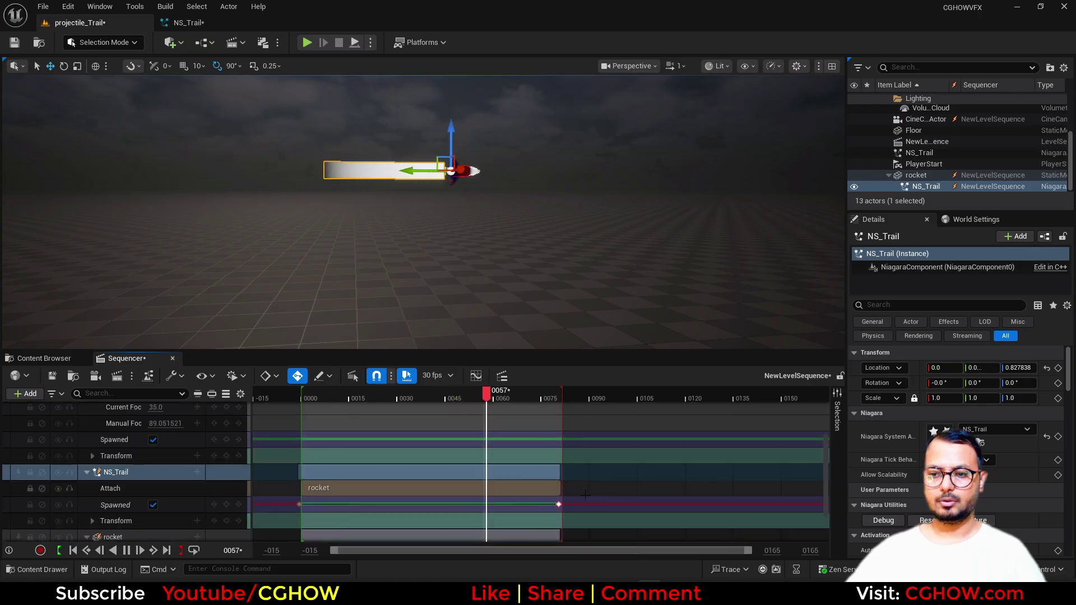
pyautogui.scroll(4, 241, 448)
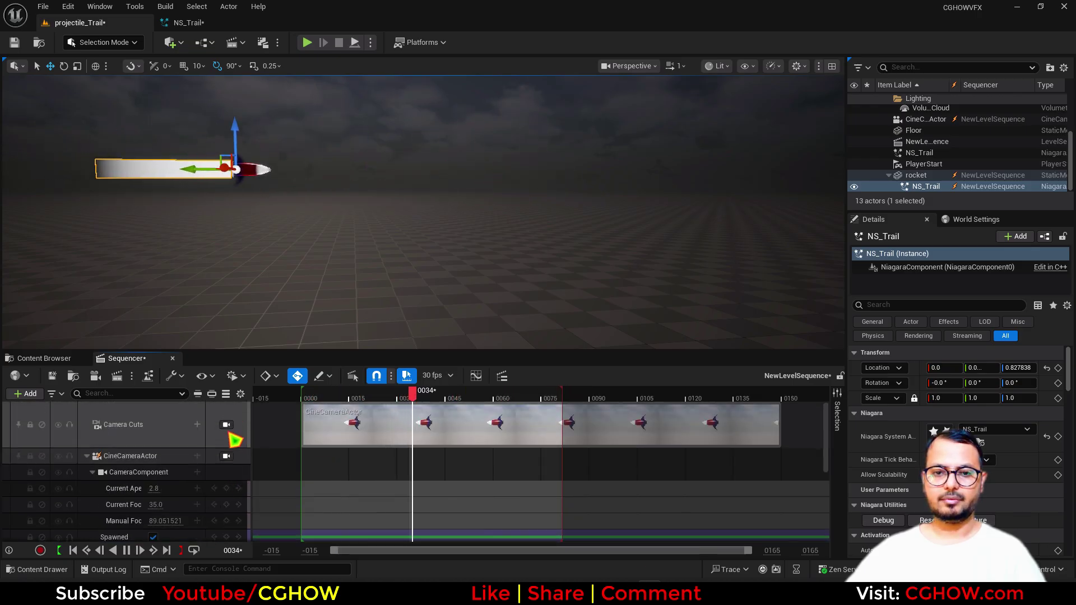
pyautogui.click(227, 428)
pyautogui.click(227, 427)
pyautogui.scroll(-3, 232, 435)
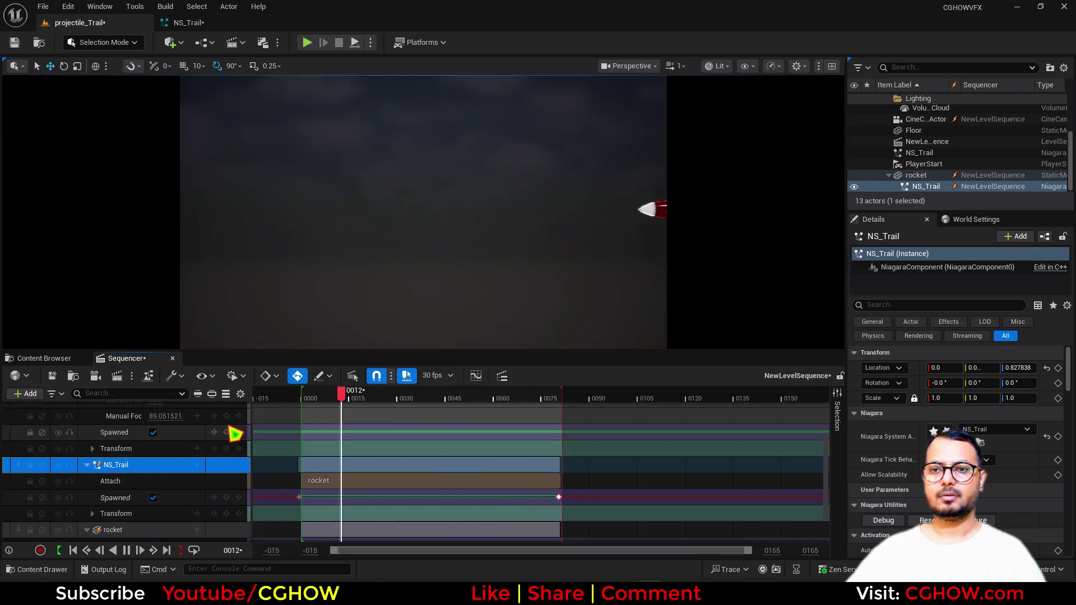
pyautogui.click(658, 230)
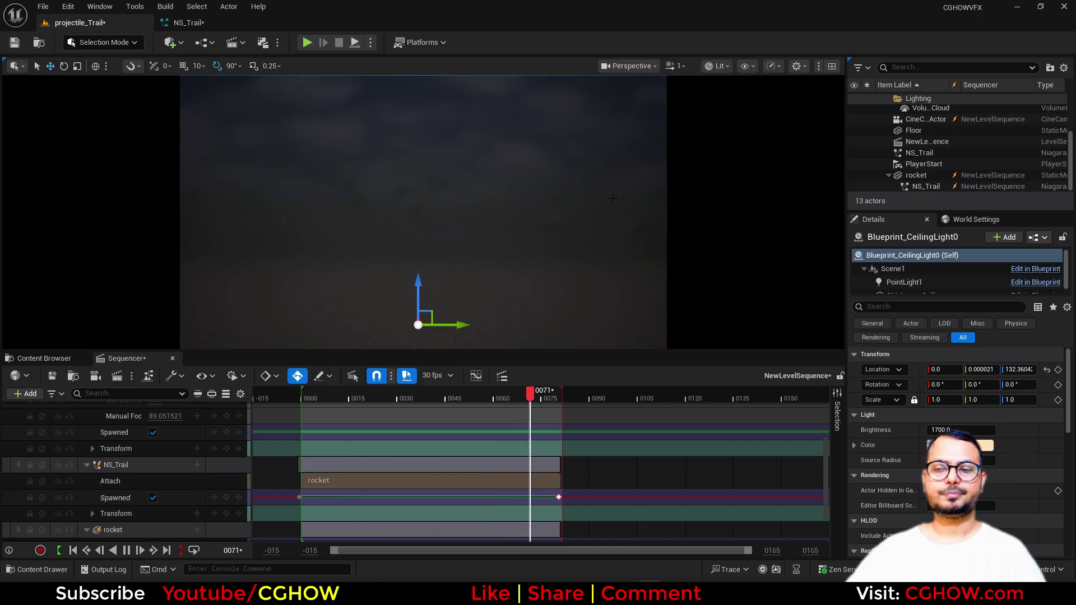
# Step: Set NS_Trail's SpawnRate to 100 and check the ribbon behind the rocket in the playing sequence
pyautogui.click(227, 25)
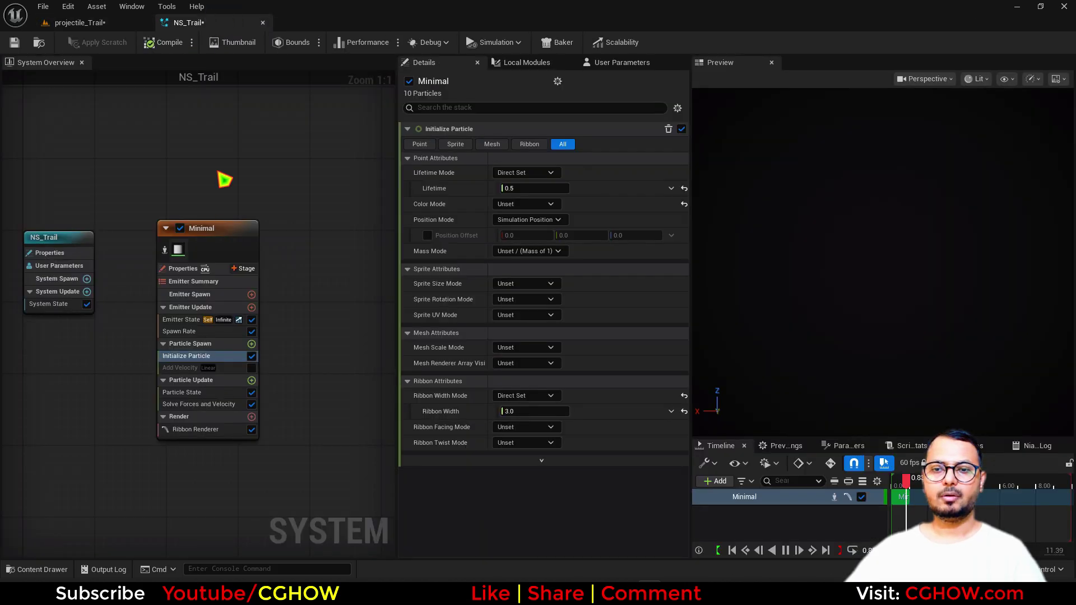
pyautogui.click(204, 333)
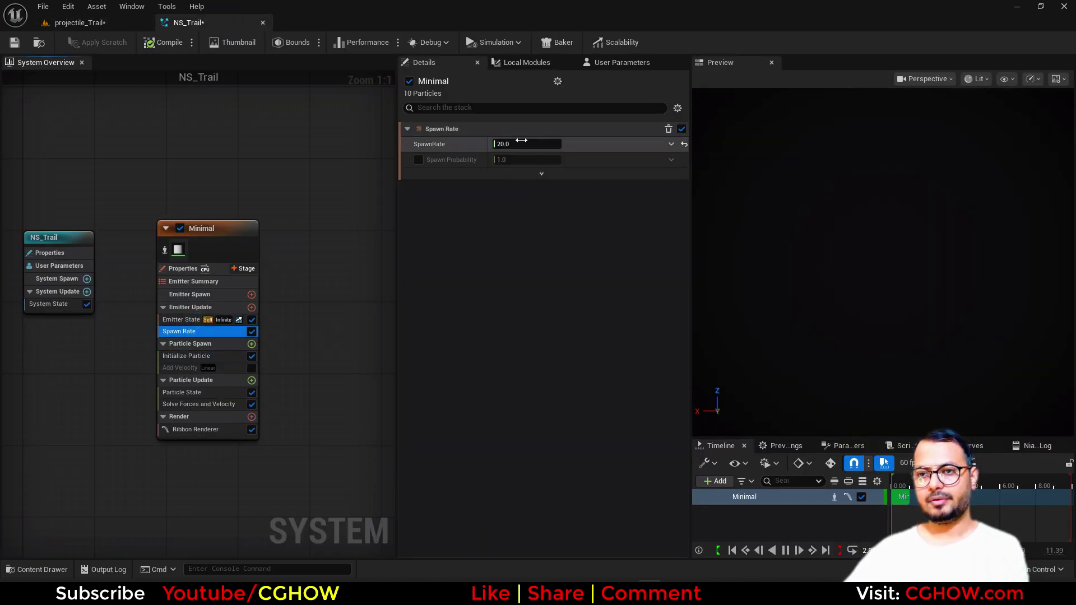
pyautogui.write('100')
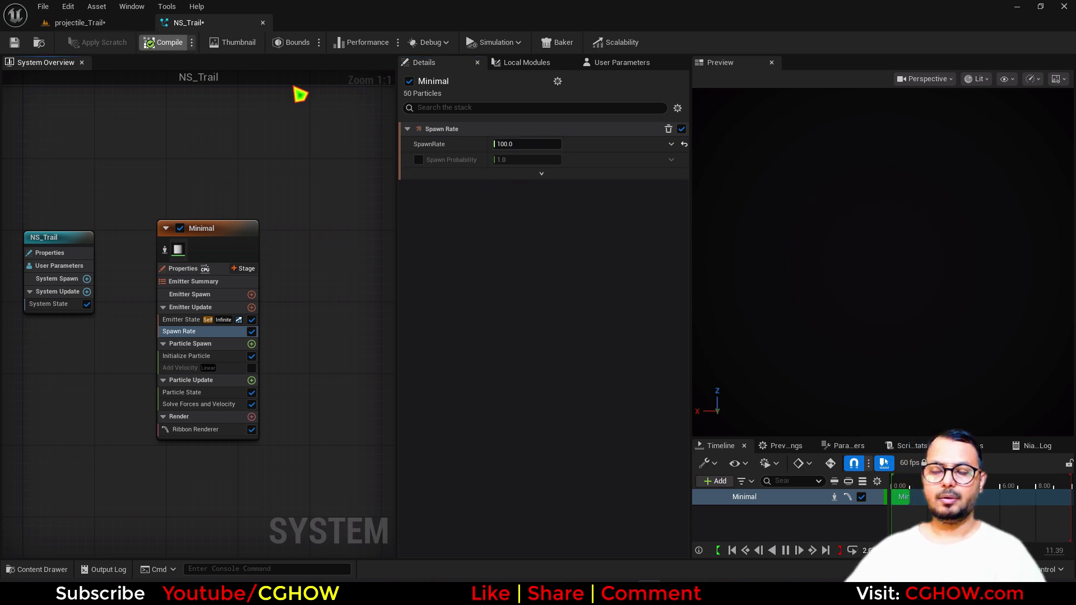
pyautogui.click(77, 24)
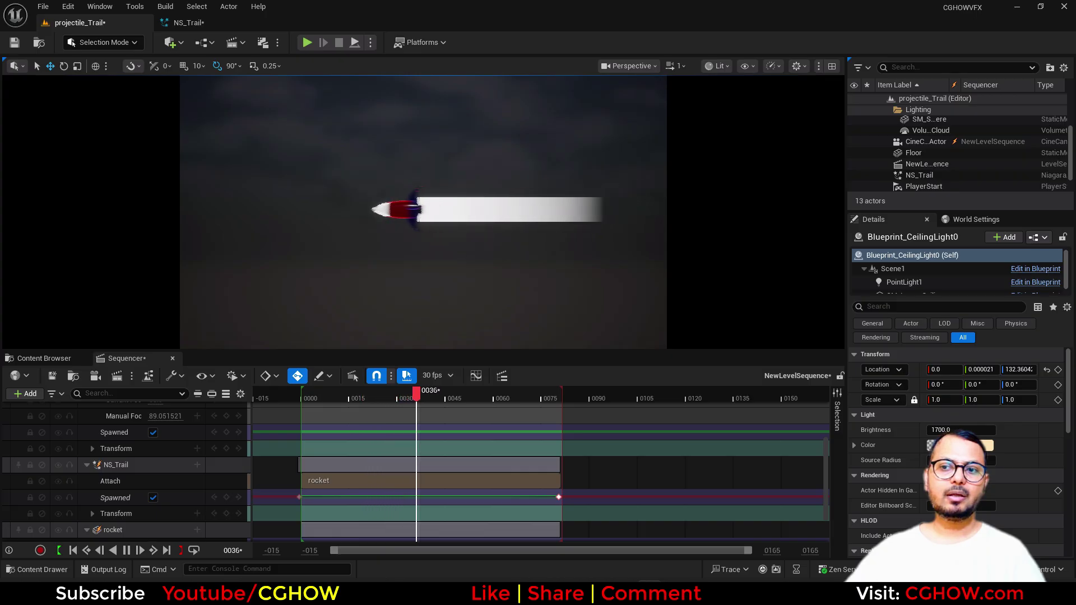
# Step: Save all modified assets, including NS_Trail, NewLevelSequence, m_rocket and projectile_Trail
pyautogui.click(47, 359)
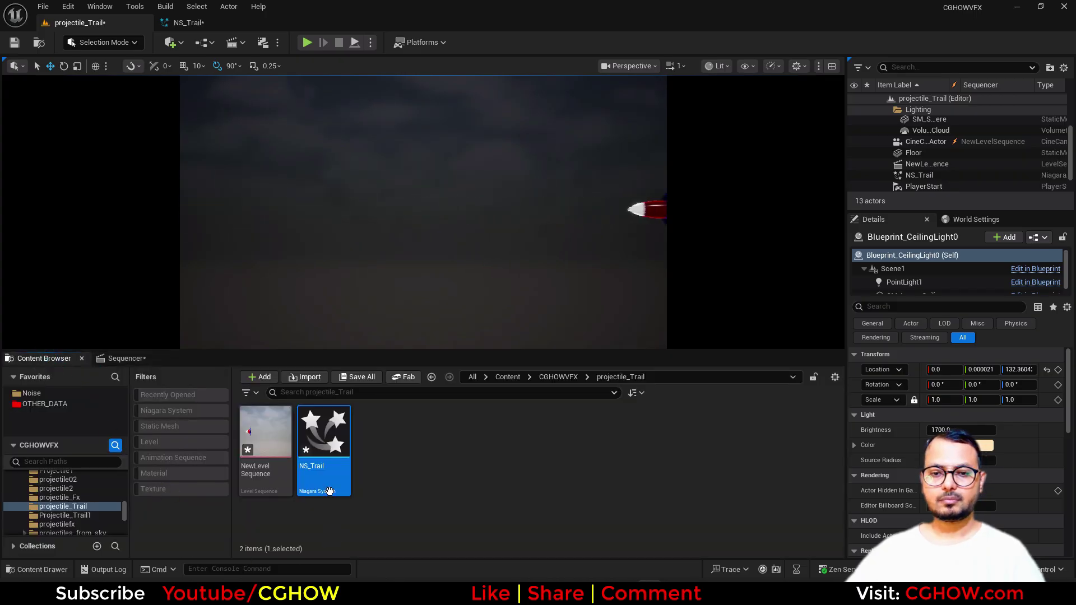
pyautogui.click(358, 378)
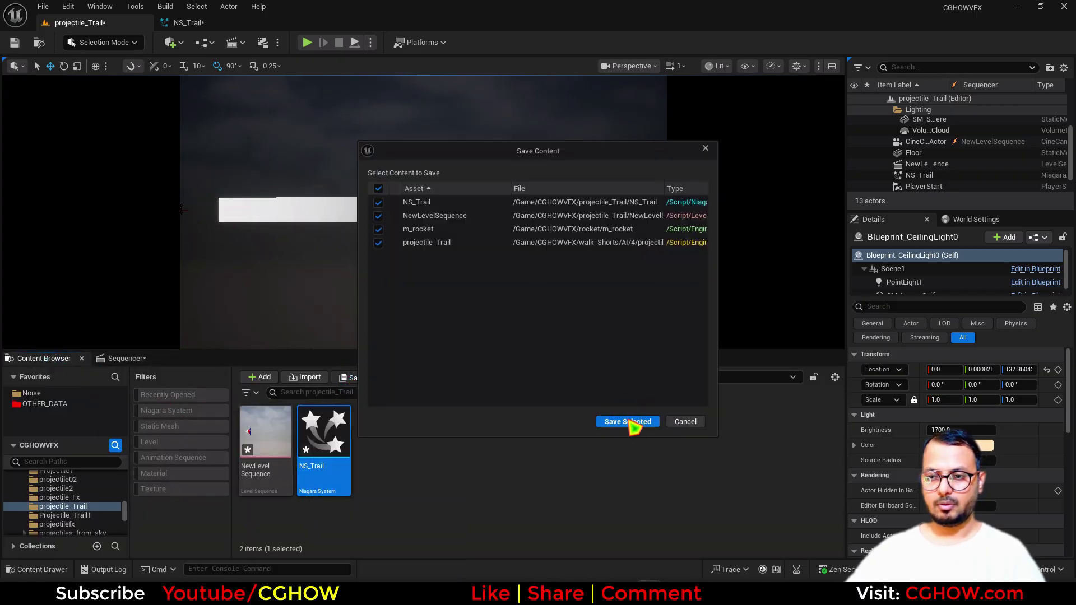
pyautogui.click(628, 421)
# Step: Create a material named M_Trail in the projectile_Trail folder and open it for editing
pyautogui.rightClick(444, 463)
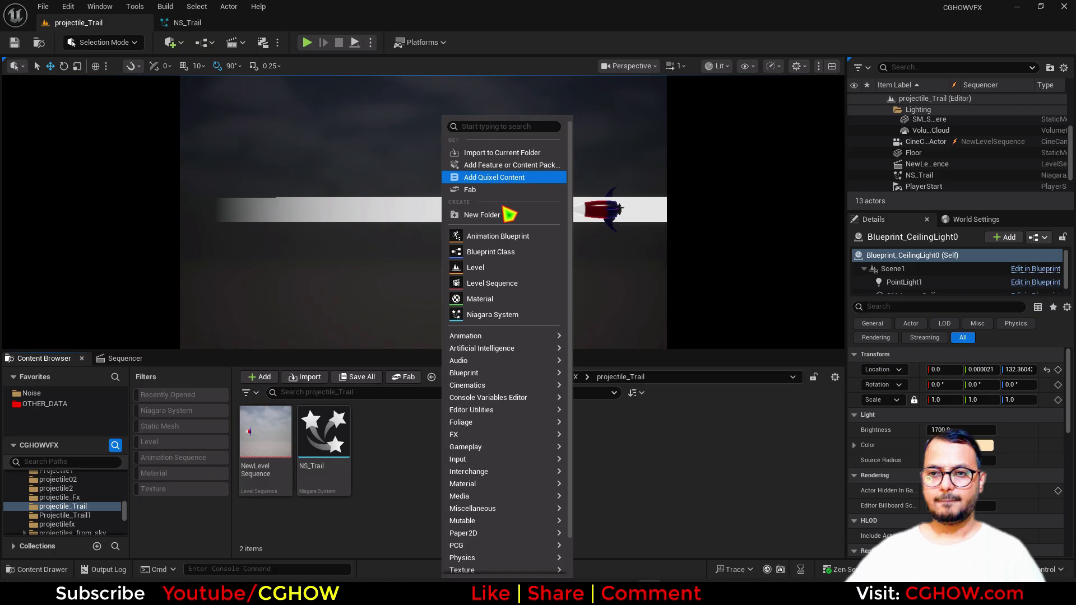
pyautogui.click(493, 303)
pyautogui.write('M_')
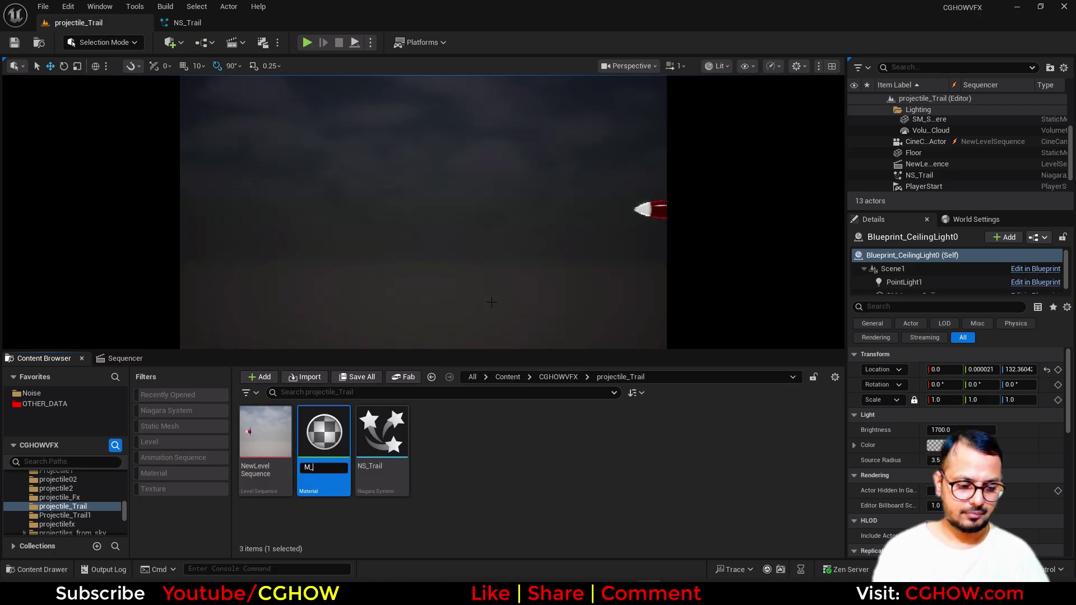
pyautogui.write('Trail')
pyautogui.press('Return')
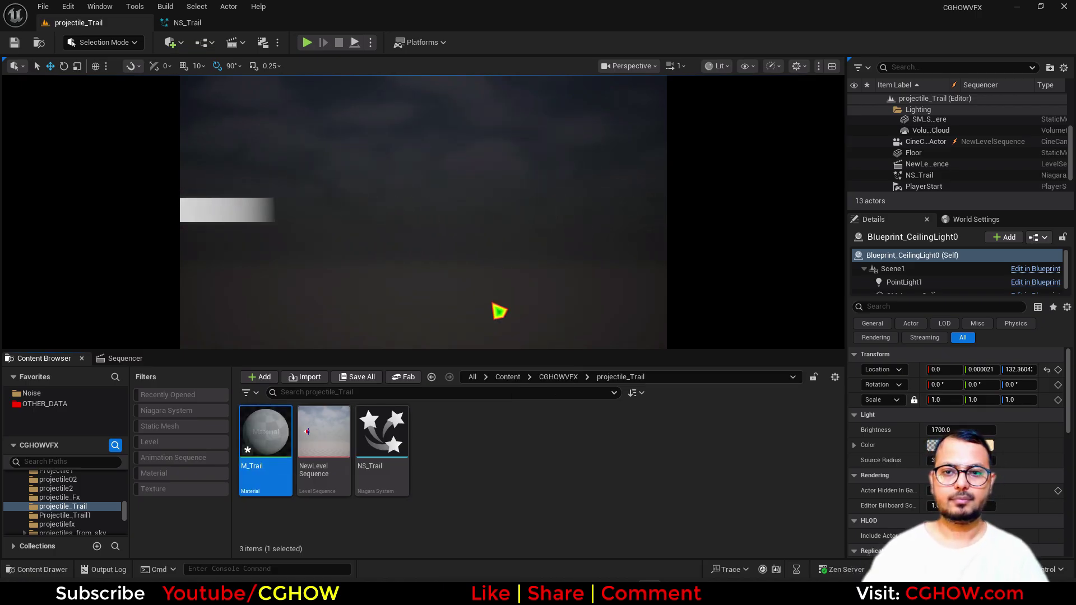
pyautogui.press('Return')
# Step: Preview M_Trail on a plane and make it a Two Sided material with Unlit shading and Translucent blending
pyautogui.moveTo(284, 225); pyautogui.dragTo(459, 220, button='right')
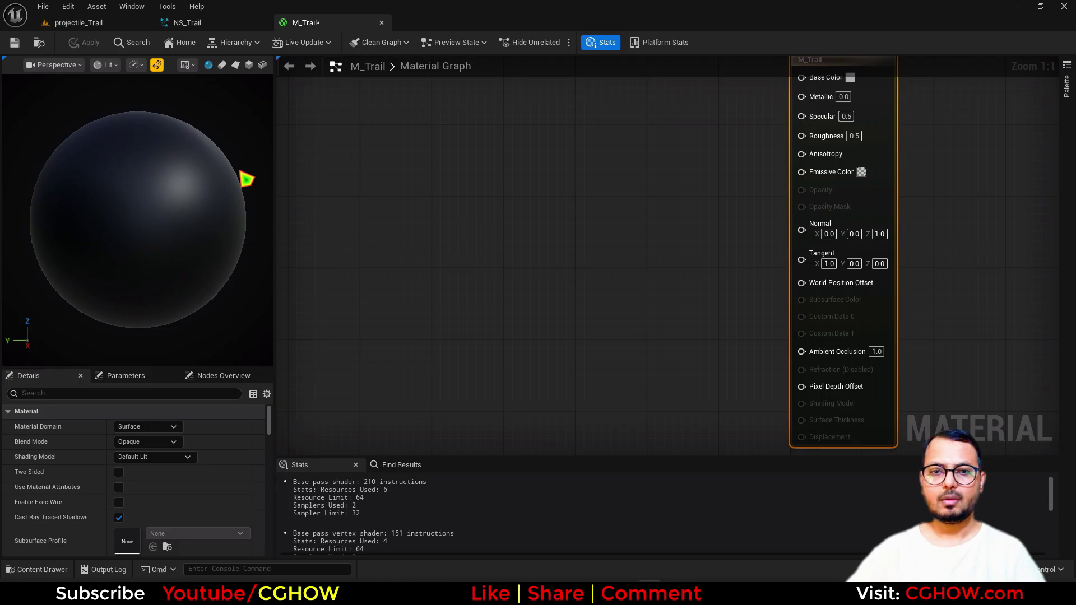
pyautogui.click(235, 65)
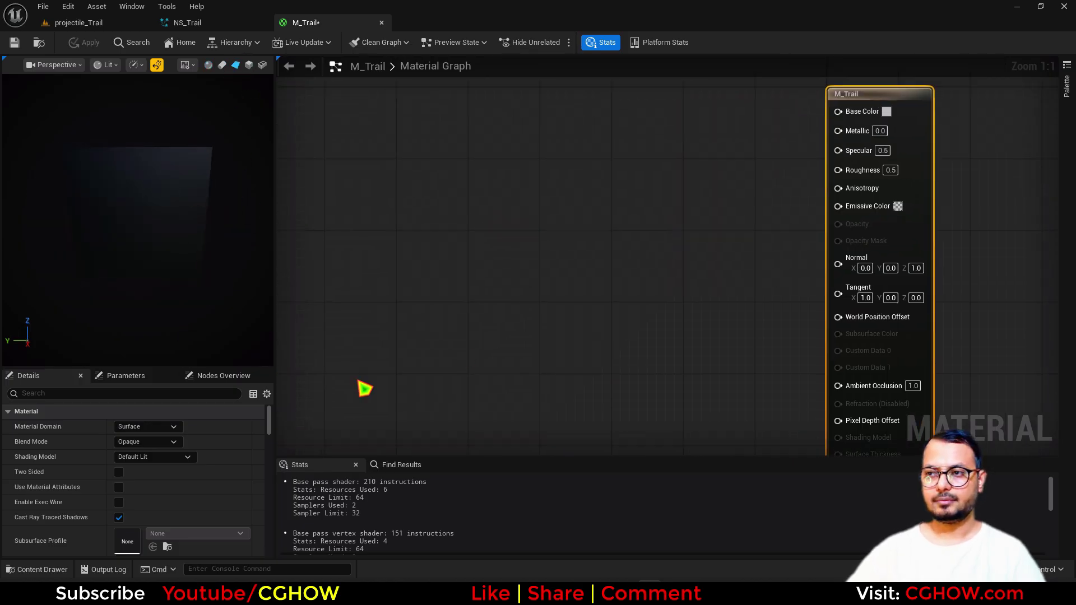
pyautogui.click(162, 462)
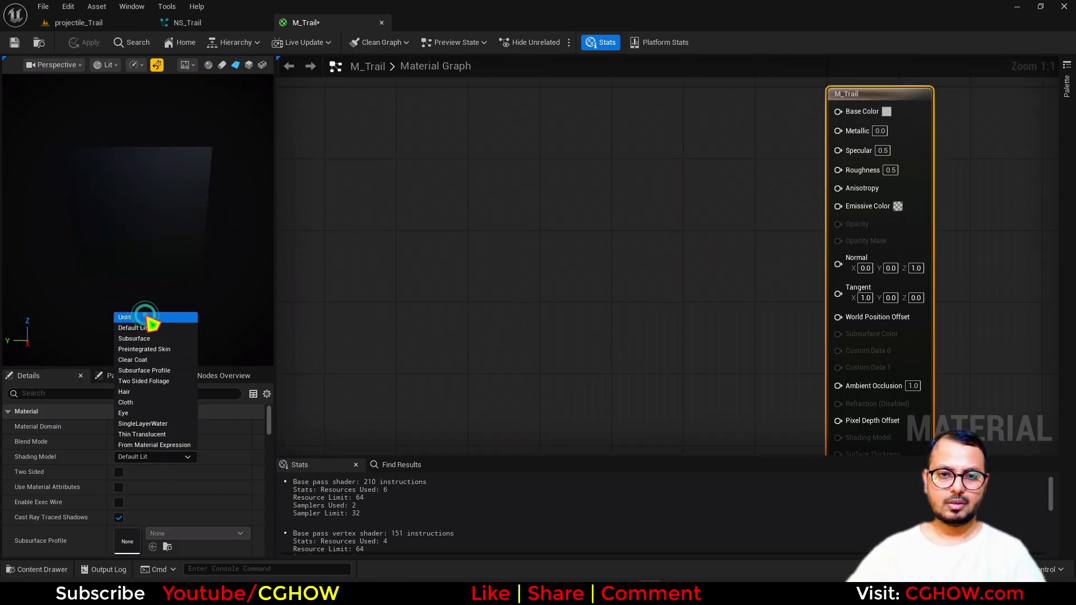
pyautogui.click(147, 318)
pyautogui.click(164, 442)
pyautogui.click(118, 476)
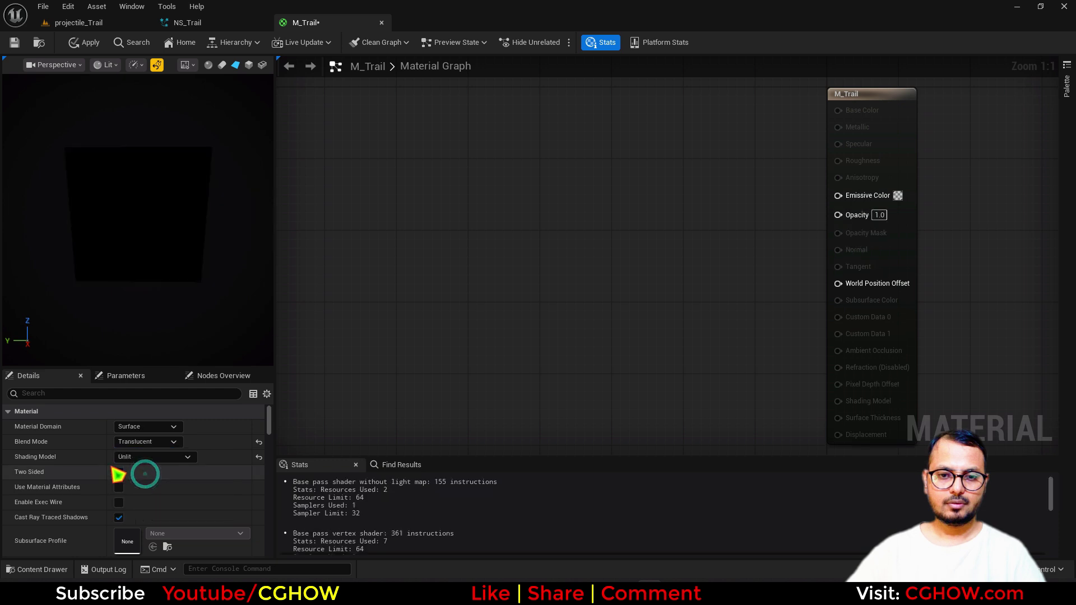
# Step: Enable Two Sided for the M_Trail material
pyautogui.click(120, 470)
pyautogui.moveTo(529, 217); pyautogui.dragTo(518, 241, button='right')
pyautogui.moveTo(25, 214); pyautogui.dragTo(25, 194)
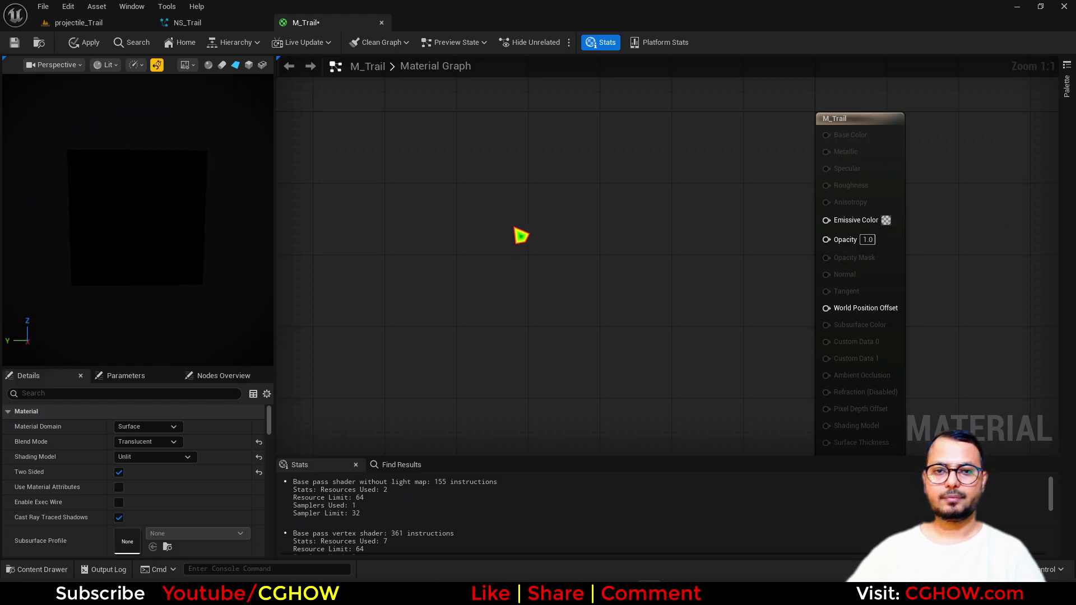
# Step: Add a Texture Sample using a noise_blur texture and connect its R output to Emissive Color
pyautogui.moveTo(444, 239); pyautogui.dragTo(395, 215, button='right')
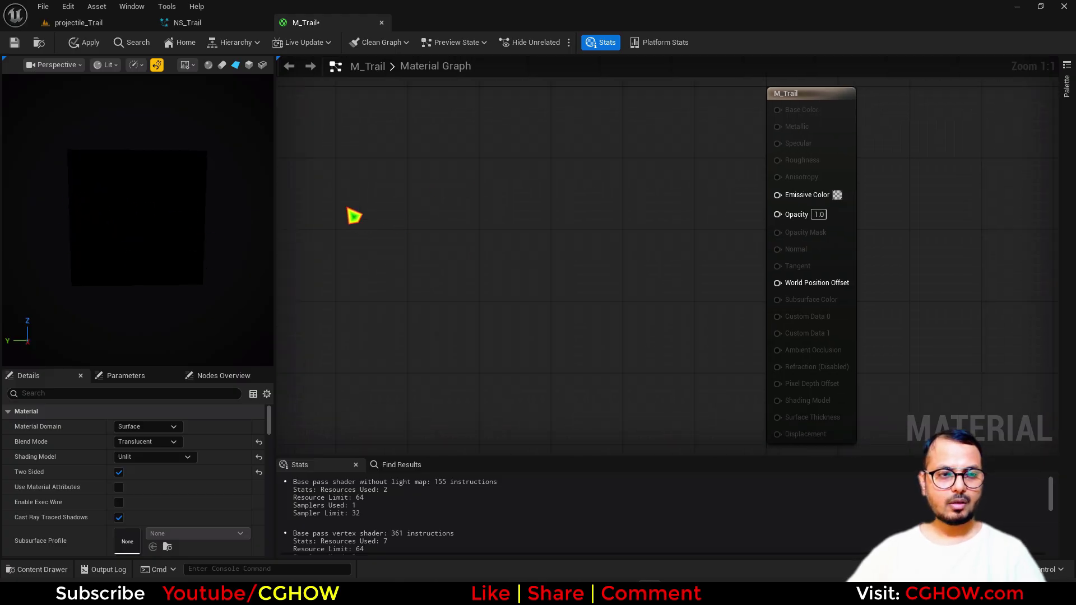
pyautogui.click(375, 168)
pyautogui.scroll(-3, 185, 510)
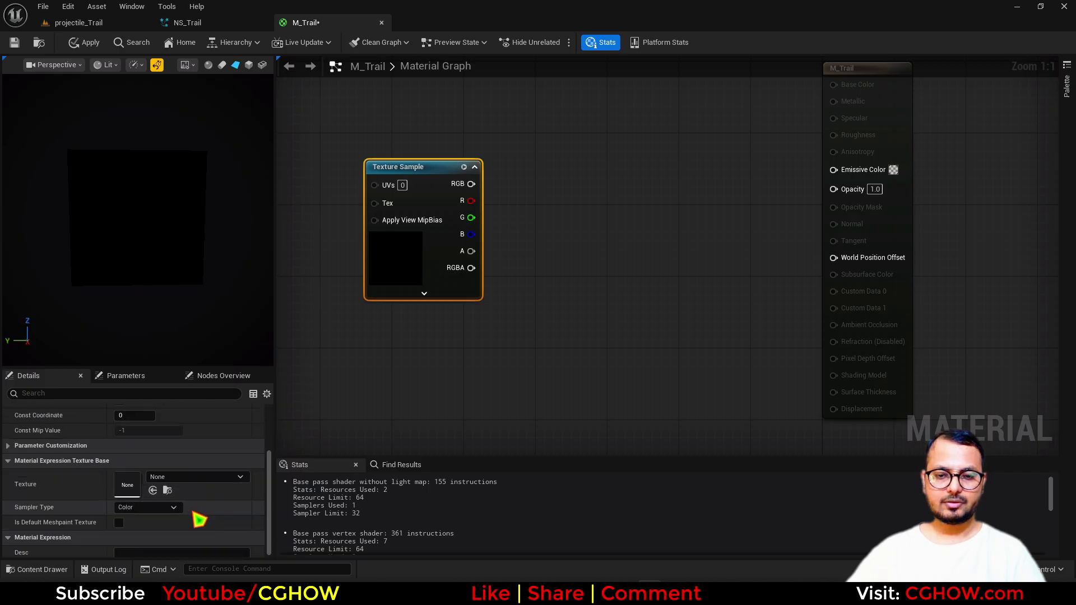
pyautogui.click(176, 479)
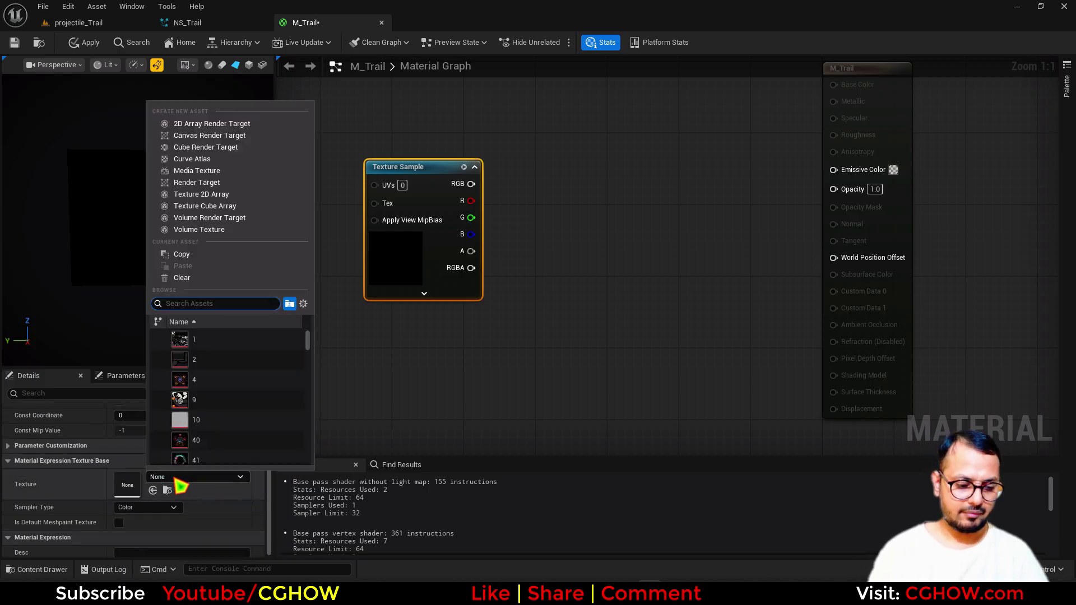
pyautogui.write('blur')
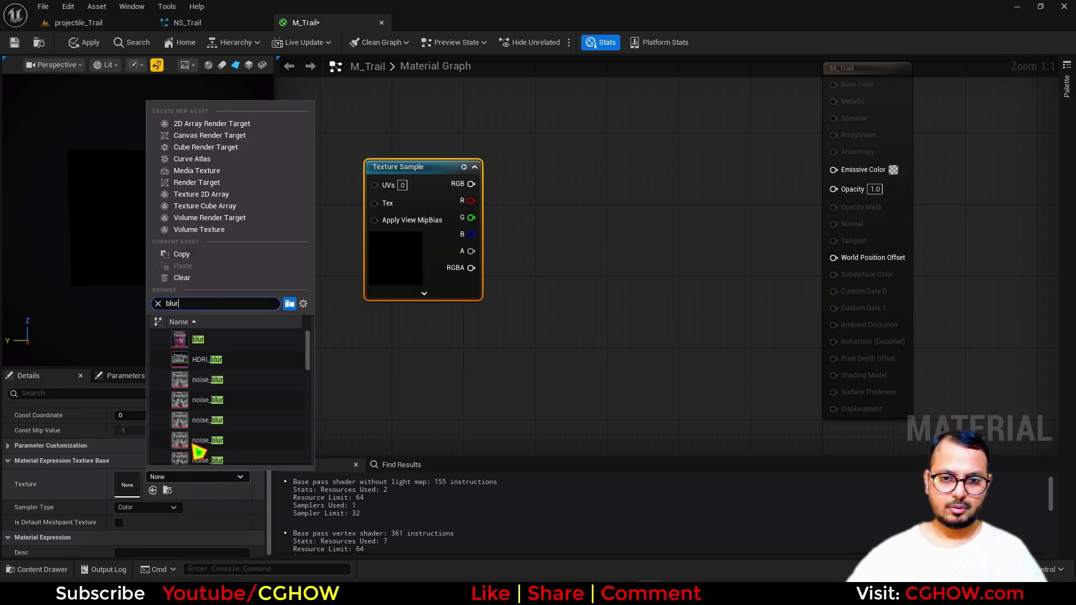
pyautogui.click(207, 400)
pyautogui.moveTo(471, 201); pyautogui.dragTo(884, 174)
pyautogui.moveTo(419, 258)
pyautogui.mouseDown()
pyautogui.moveTo(413, 228)
pyautogui.moveTo(403, 241)
pyautogui.moveTo(419, 249)
pyautogui.mouseUp()
# Step: Feed the Texture Sample's UVs from a TexCoord node with UTiling 0 and VTiling 2
pyautogui.moveTo(371, 220); pyautogui.dragTo(452, 224, button='right')
pyautogui.click(343, 166)
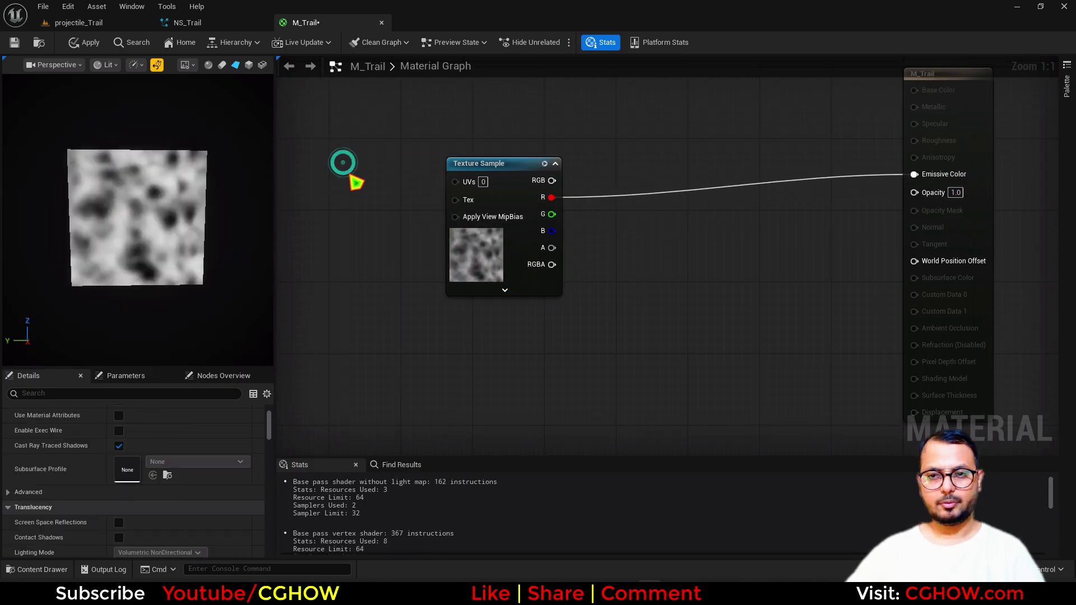
pyautogui.press('u')
pyautogui.click(342, 163)
pyautogui.moveTo(431, 181); pyautogui.dragTo(392, 172)
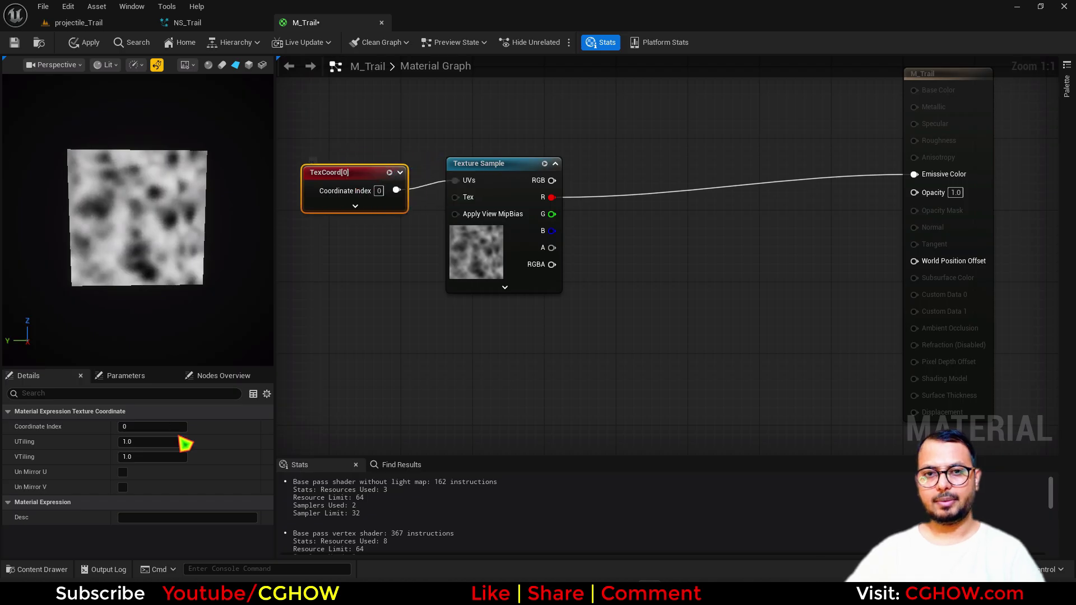
pyautogui.click(144, 446)
pyautogui.write('0')
pyautogui.press('Return')
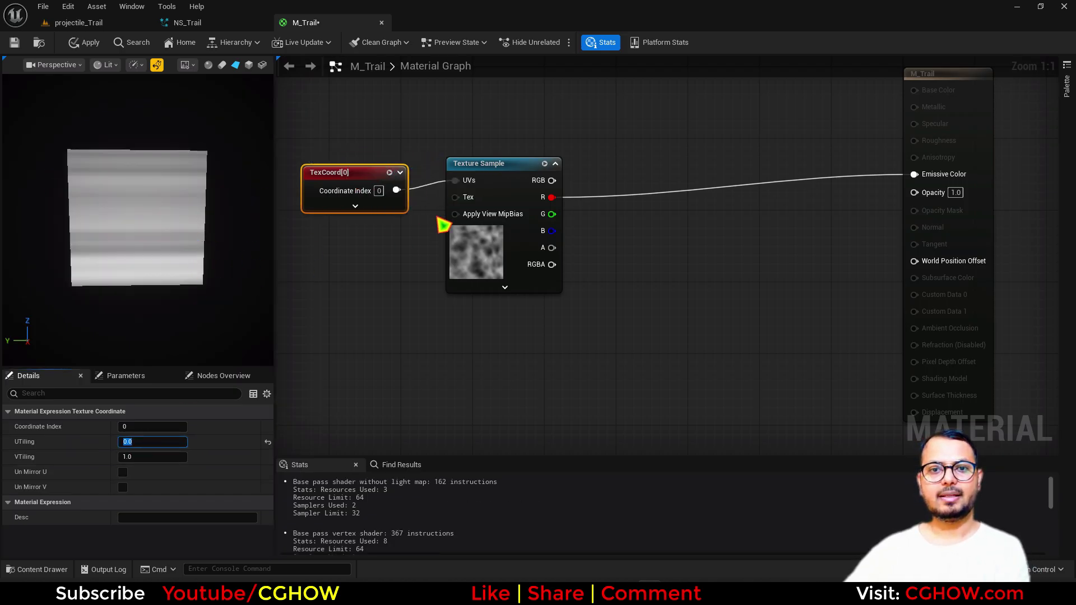
pyautogui.press('Return')
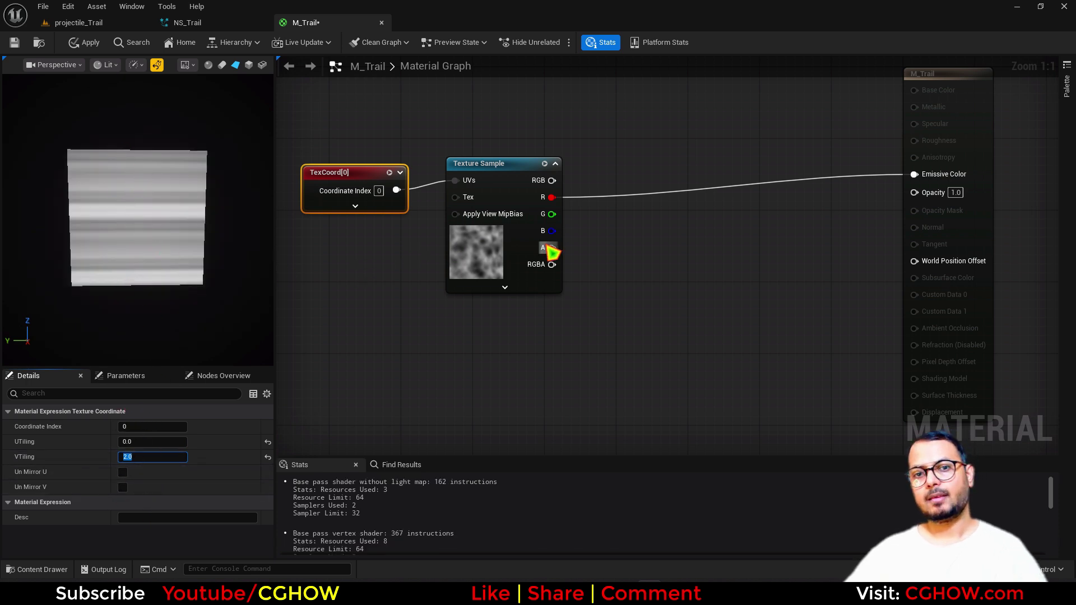
# Step: Insert a Power node with exponent 2 between the texture's R output and Emissive Color
pyautogui.click(589, 196)
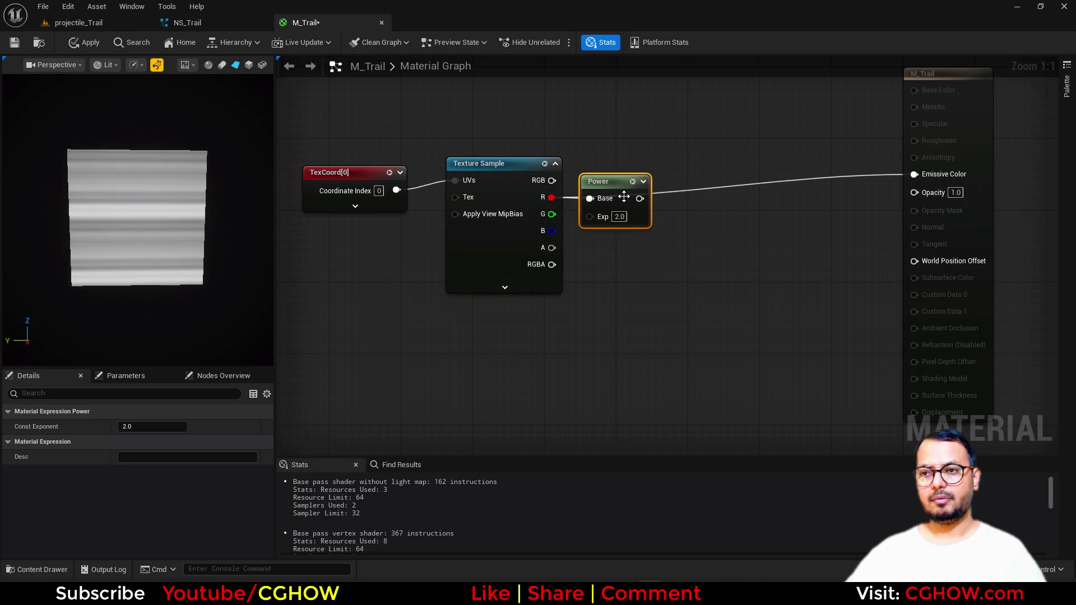
pyautogui.moveTo(639, 197); pyautogui.dragTo(915, 174)
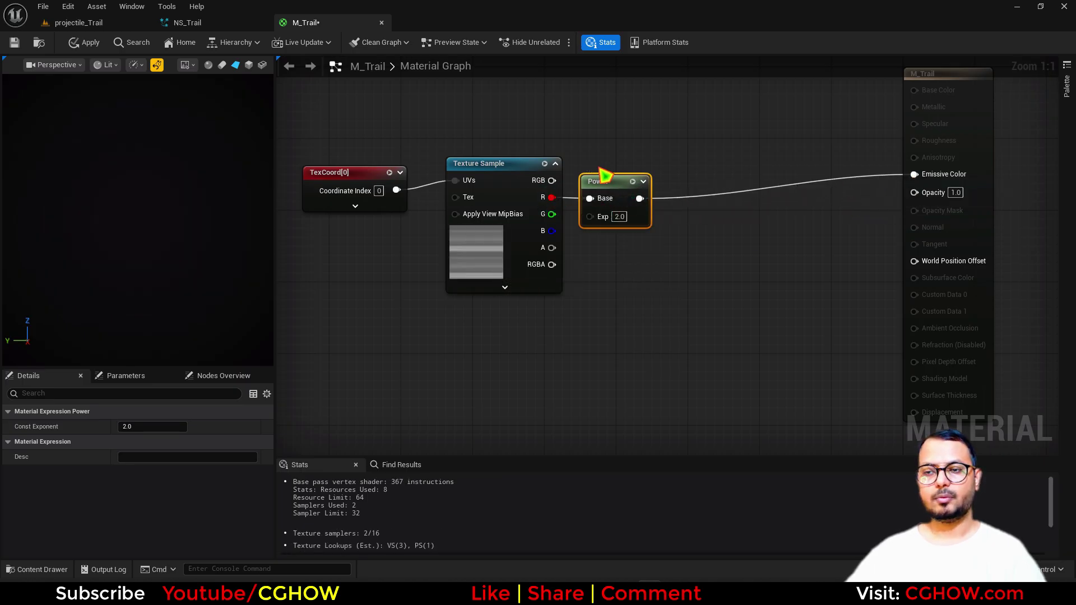
pyautogui.moveTo(603, 176); pyautogui.dragTo(603, 166)
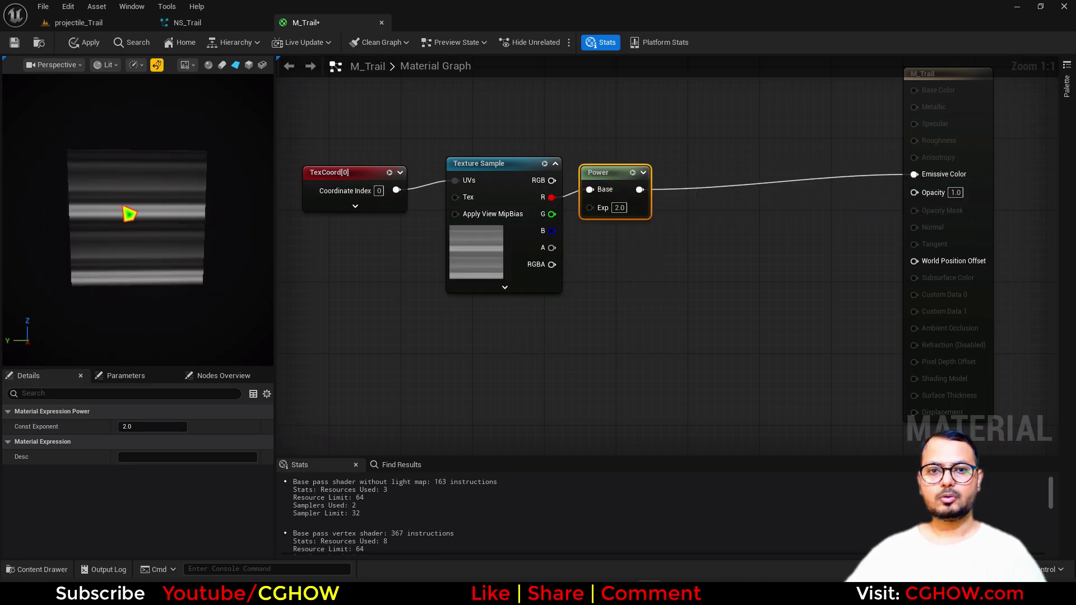
pyautogui.moveTo(129, 214); pyautogui.dragTo(140, 213)
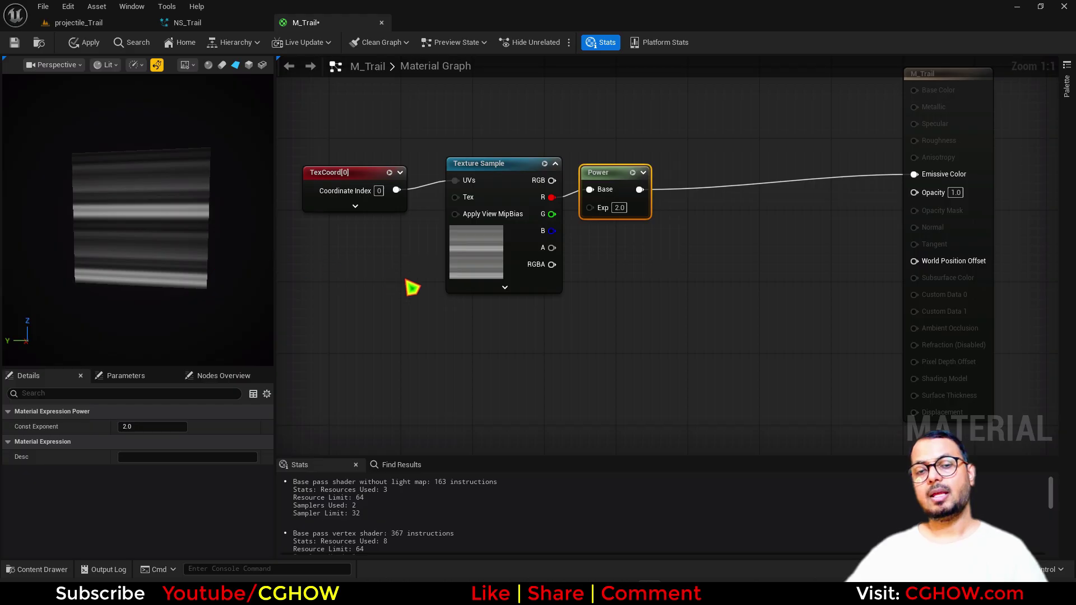
pyautogui.moveTo(561, 326); pyautogui.dragTo(467, 376, button='right')
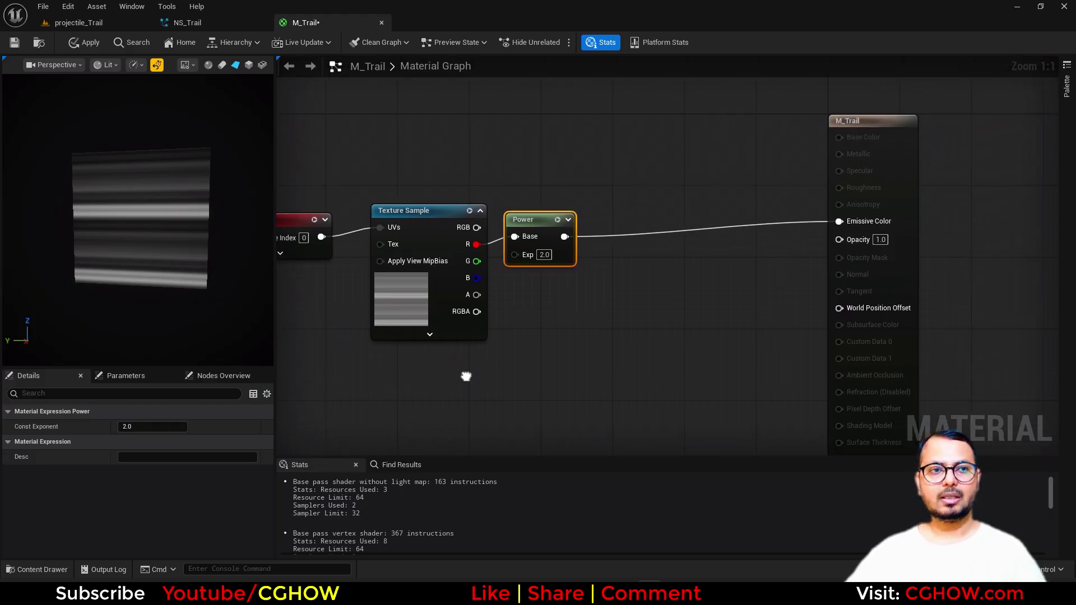
pyautogui.moveTo(292, 226); pyautogui.dragTo(307, 230)
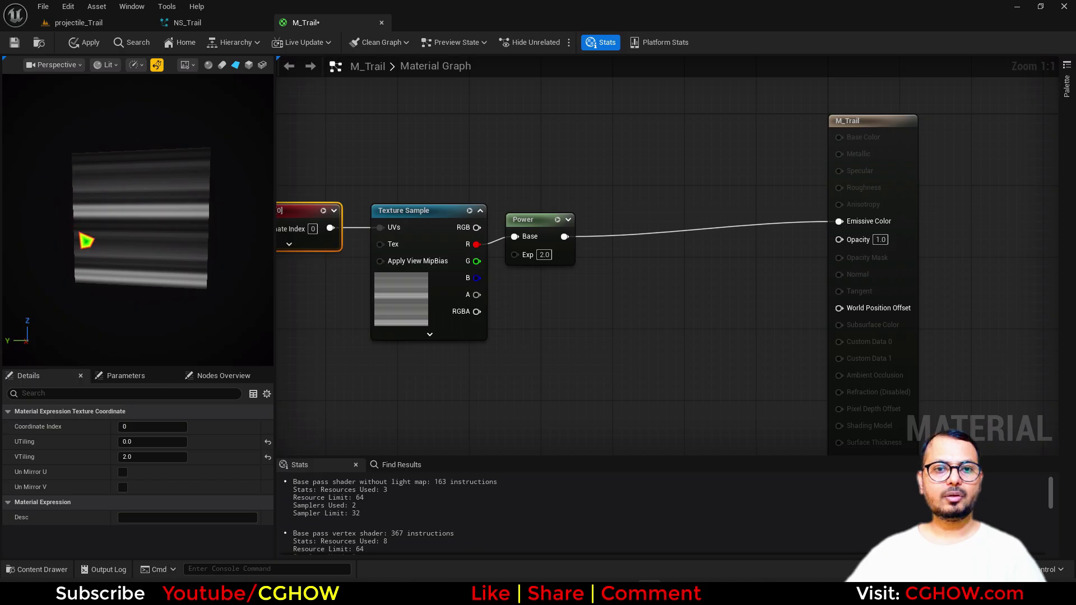
# Step: Add a second TexCoord above the texture, connect it to a Component Mask limited to R, and preview the mask
pyautogui.moveTo(614, 336); pyautogui.dragTo(607, 387, button='right')
pyautogui.click(427, 163)
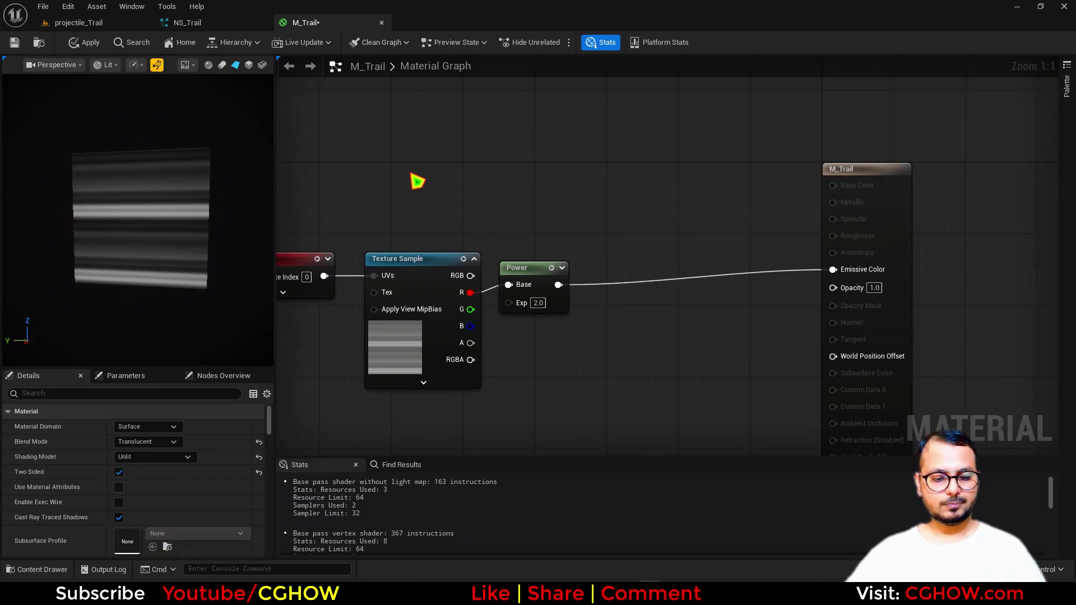
pyautogui.press('u')
pyautogui.click(341, 152)
pyautogui.click(459, 145)
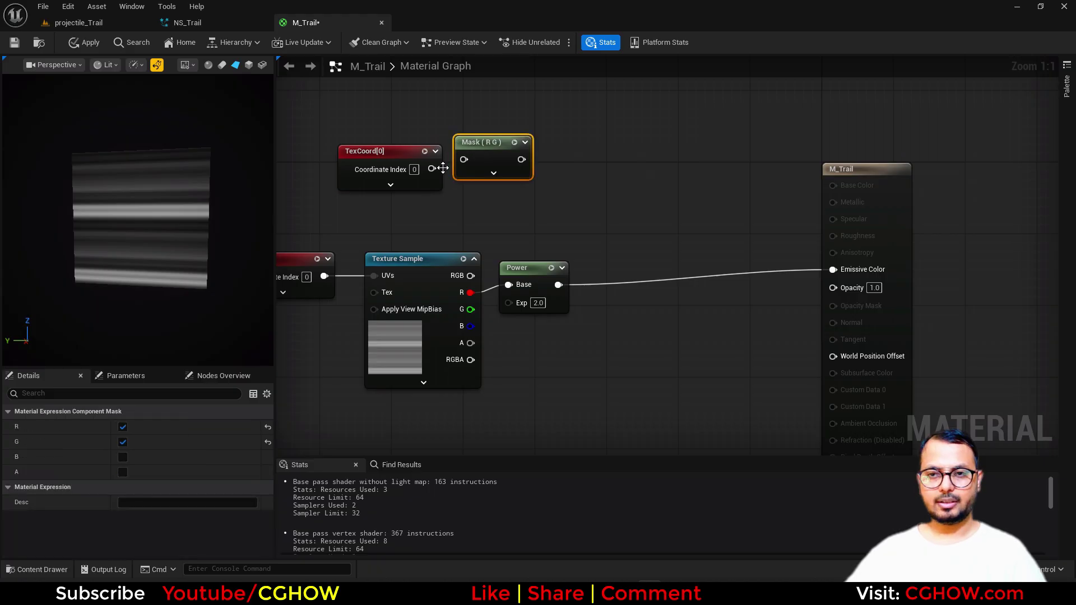
pyautogui.click(122, 442)
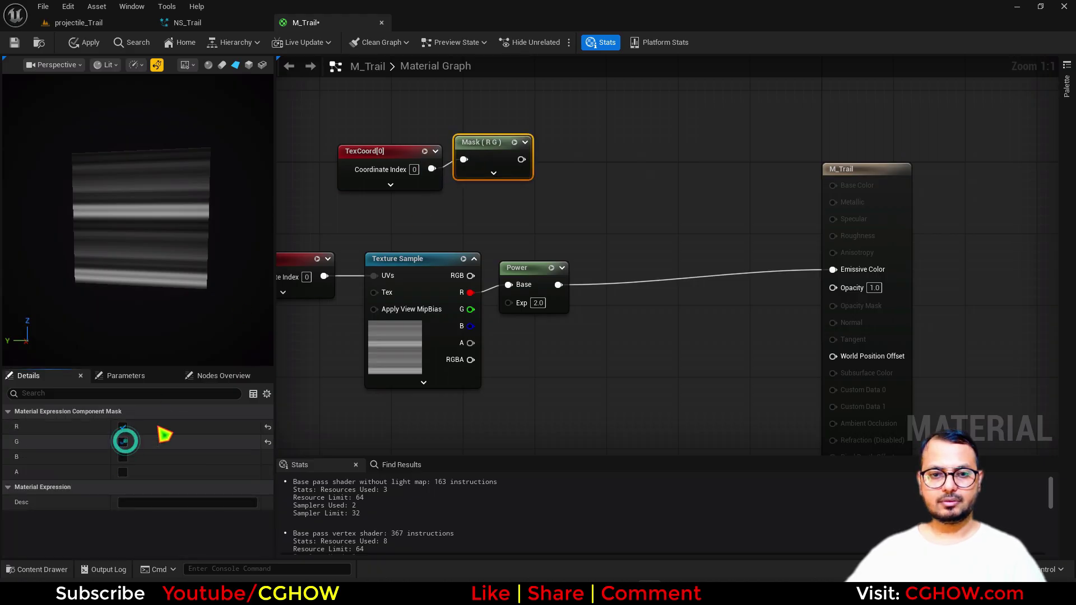
pyautogui.press('space')
pyautogui.moveTo(556, 143); pyautogui.dragTo(506, 188, button='right')
pyautogui.press('l')
pyautogui.click(519, 152)
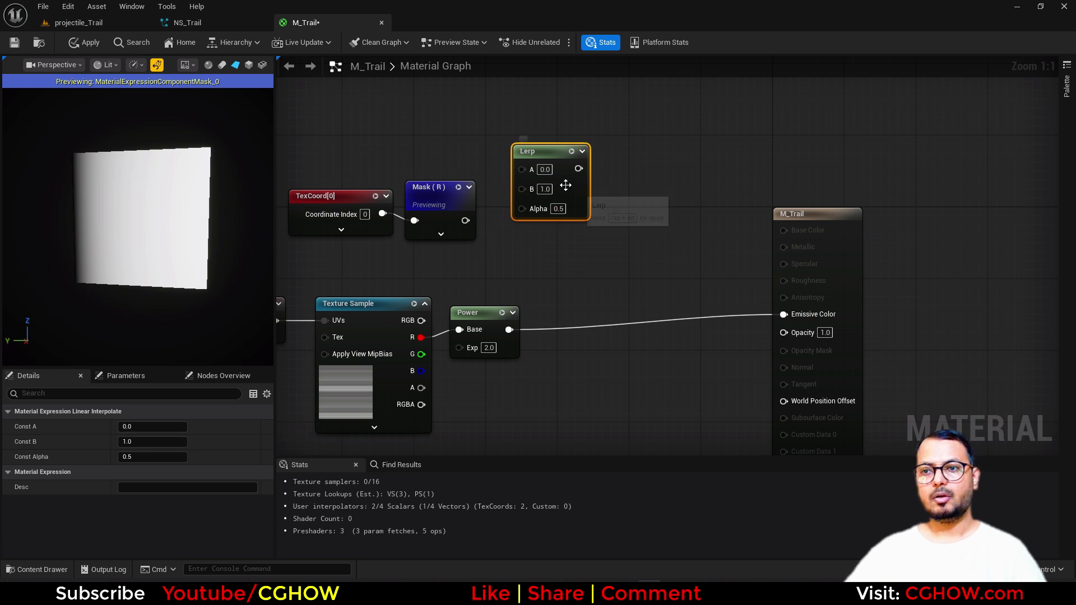
pyautogui.press('Delete')
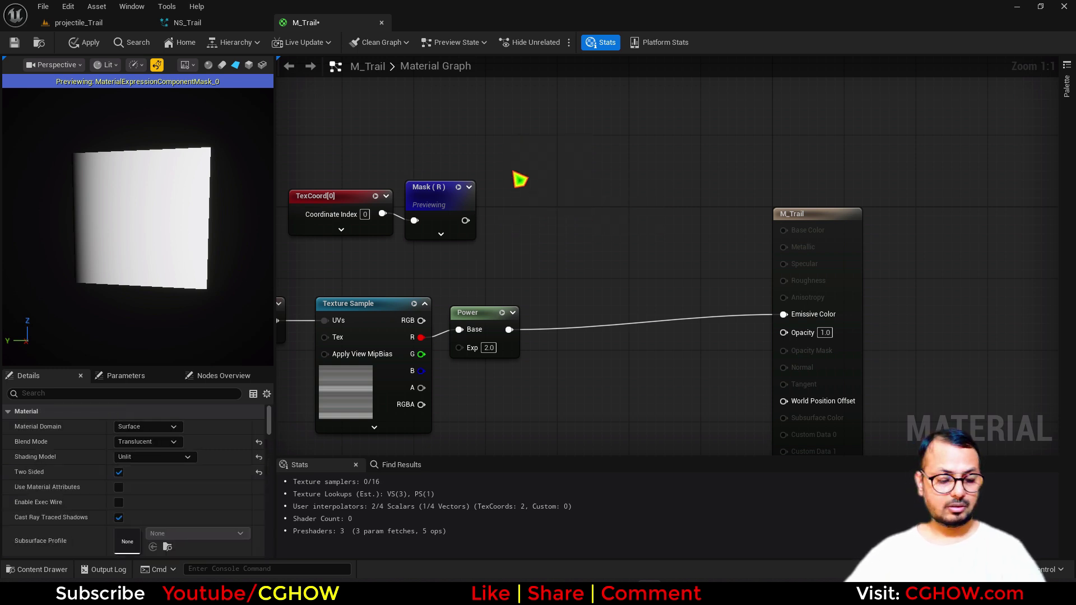
# Step: Add a Color Ramp node driven by the R mask and preview it on the plane
pyautogui.rightClick(513, 172)
pyautogui.write('ramp')
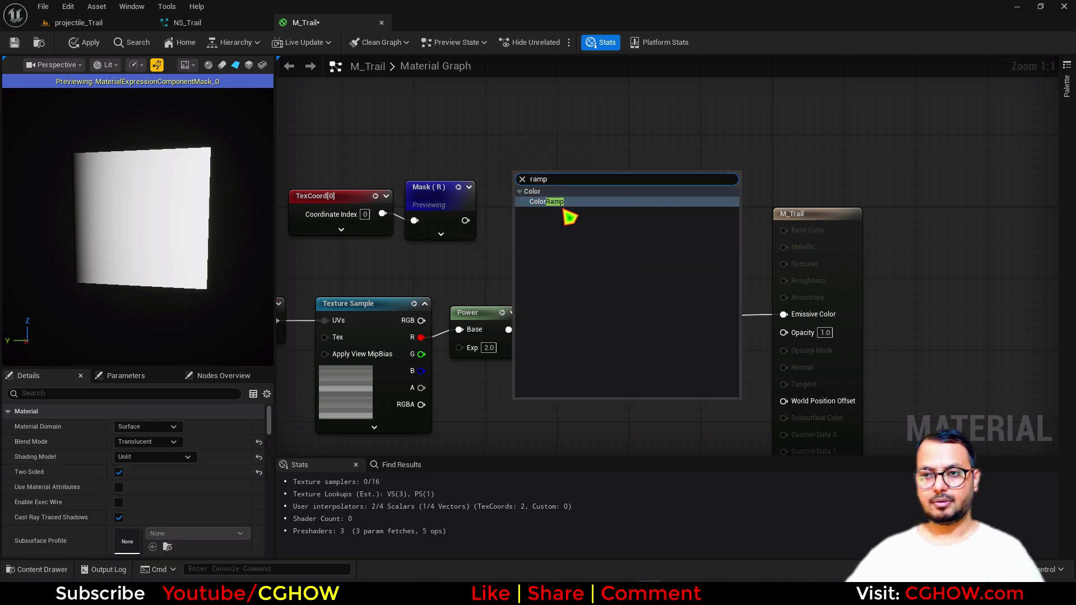
pyautogui.click(555, 200)
pyautogui.moveTo(465, 220); pyautogui.dragTo(533, 180)
pyautogui.press('space')
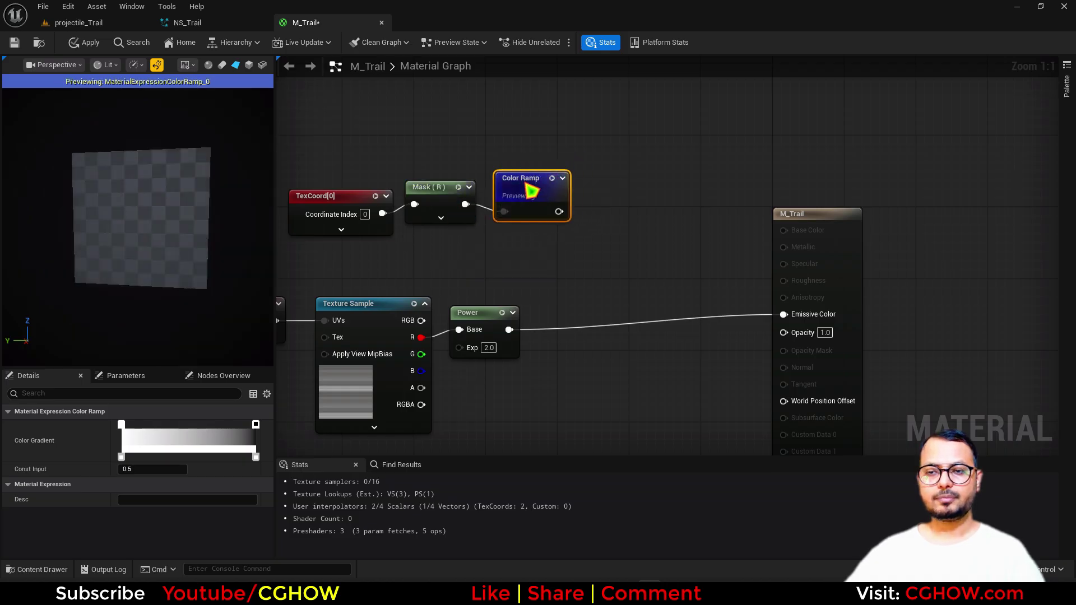
pyautogui.moveTo(305, 214); pyautogui.dragTo(280, 208)
# Step: Set the Color Ramp's first colour stop to pink, hex FF78C1FF
pyautogui.click(500, 178)
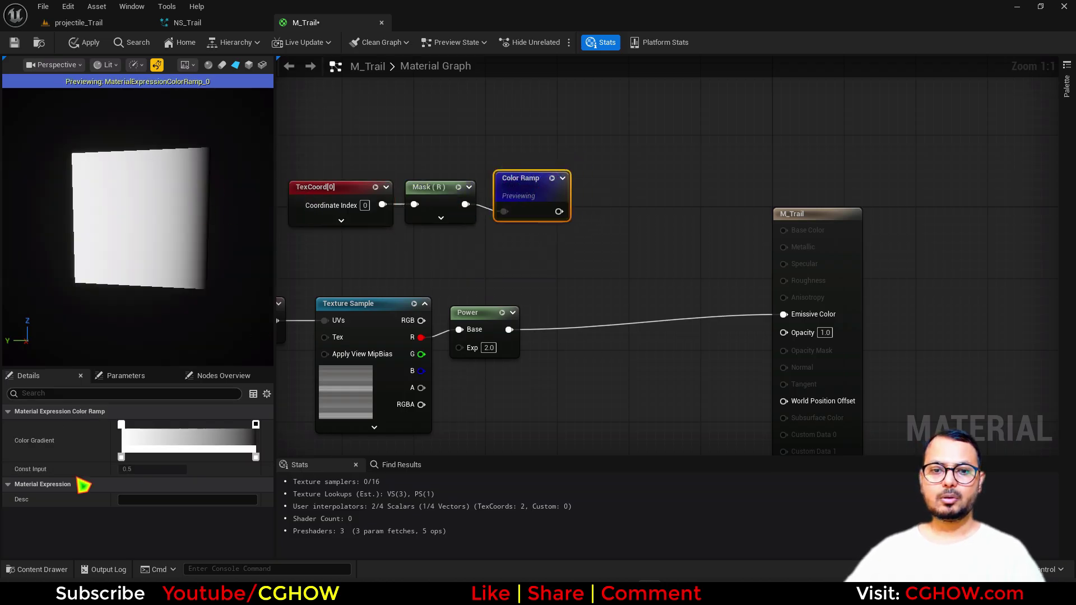
pyautogui.doubleClick(121, 425)
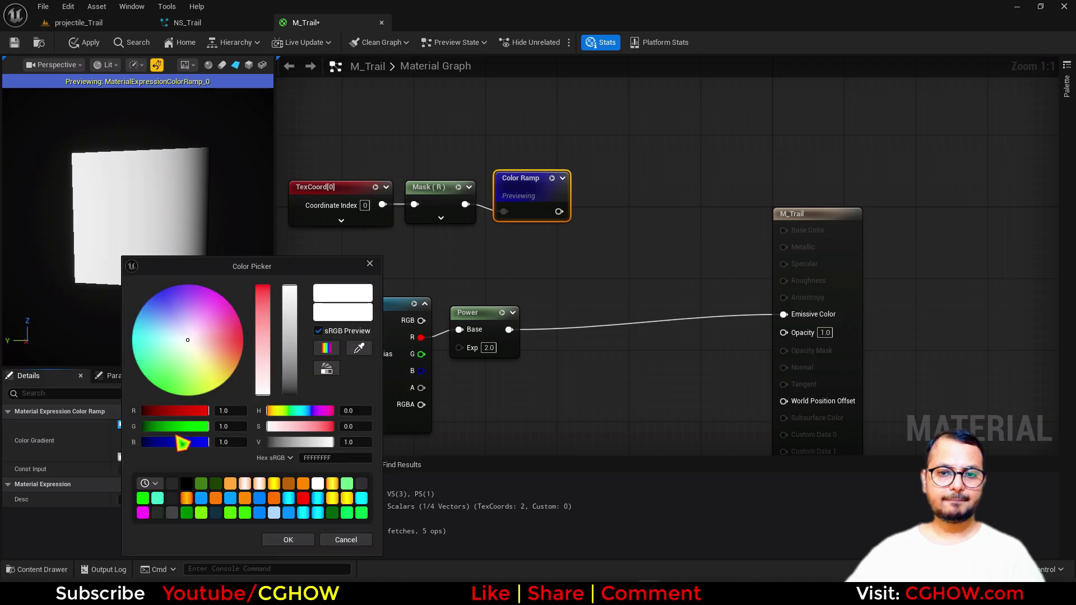
pyautogui.moveTo(235, 326)
pyautogui.mouseDown()
pyautogui.moveTo(226, 306)
pyautogui.moveTo(237, 335)
pyautogui.moveTo(227, 321)
pyautogui.mouseUp()
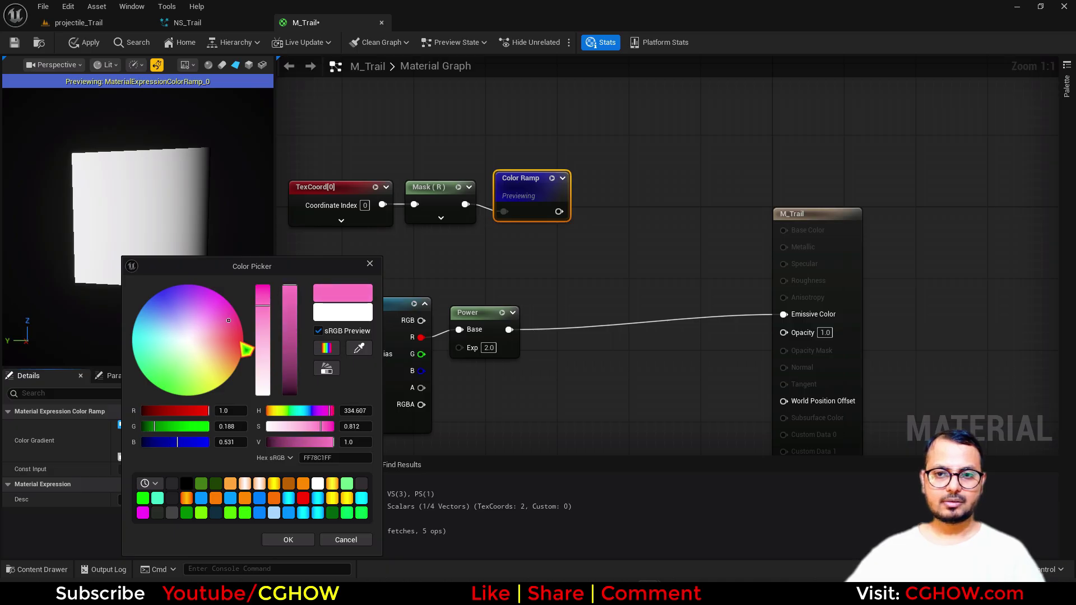
pyautogui.click(297, 539)
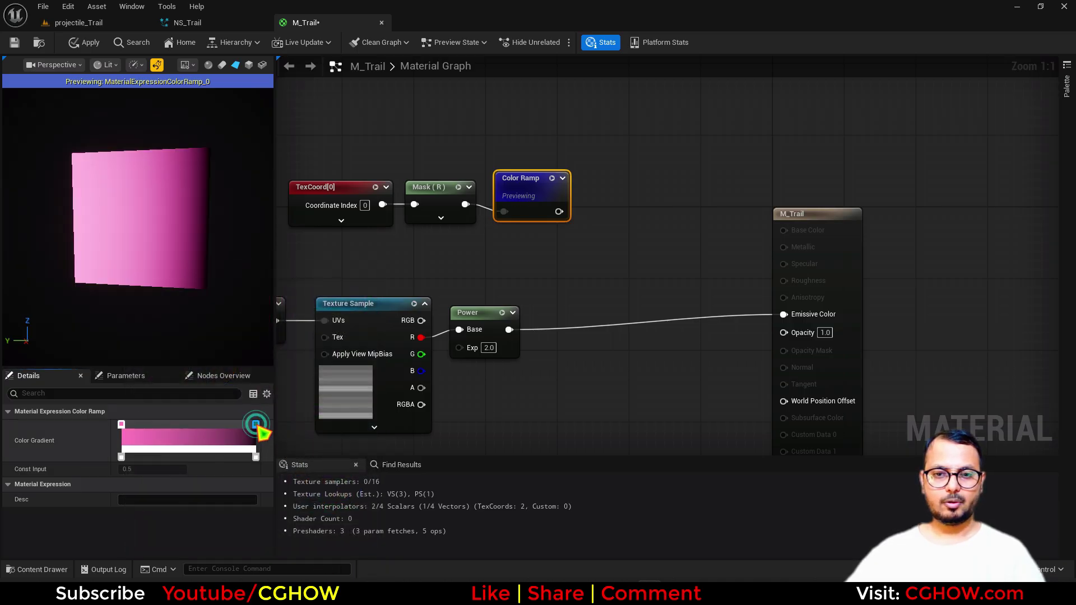
# Step: Set the Color Ramp's end colour stop to blue, hex 0090FFFF, and shift it to about the middle of the gradient
pyautogui.doubleClick(256, 425)
pyautogui.click(410, 498)
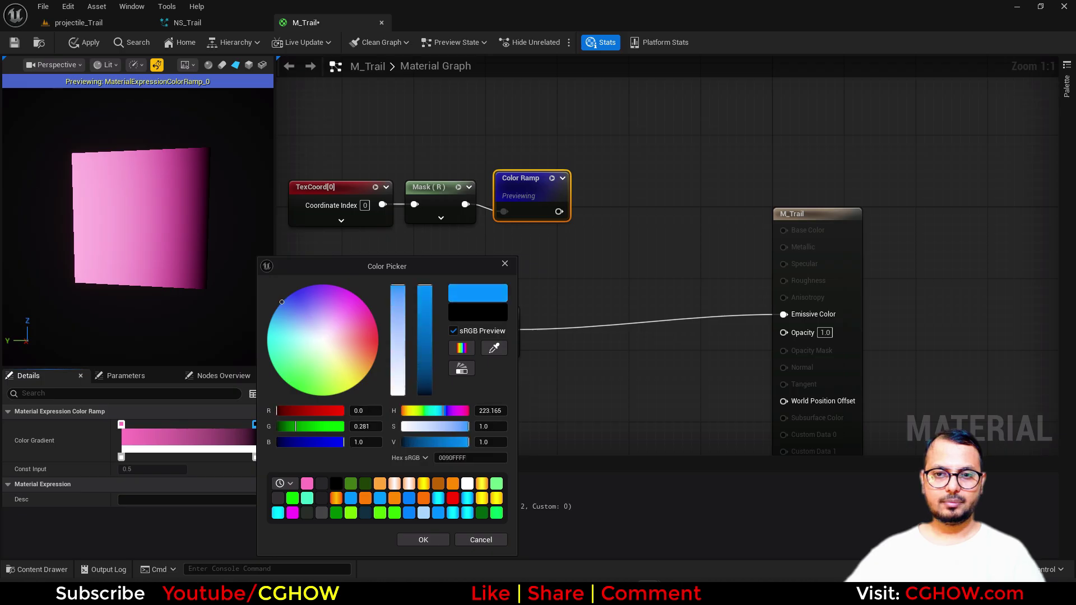
pyautogui.click(422, 540)
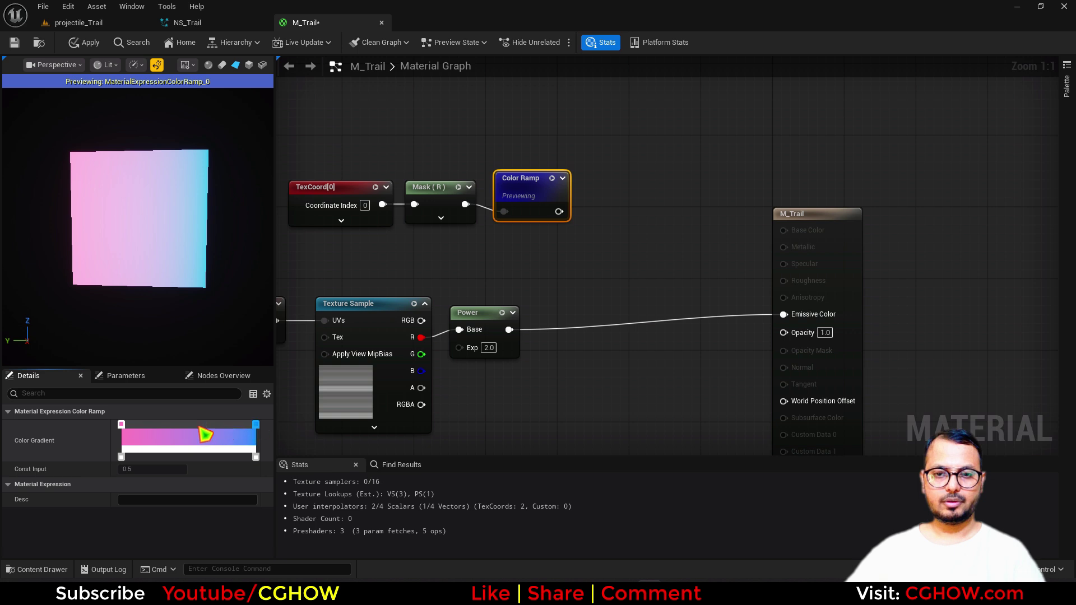
pyautogui.moveTo(205, 435); pyautogui.dragTo(195, 435)
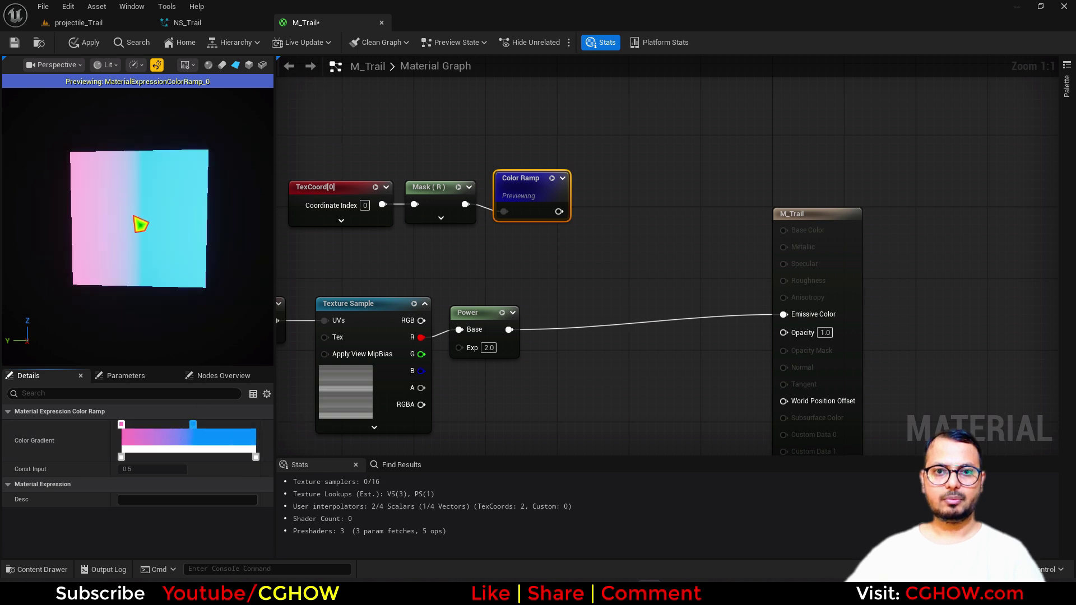
# Step: Multiply the Color Ramp by the Power output, route the result to Emissive Color, and stop previewing the ramp
pyautogui.moveTo(576, 280); pyautogui.dragTo(544, 279, button='right')
pyautogui.press('m')
pyautogui.click(544, 279)
pyautogui.moveTo(475, 331); pyautogui.dragTo(526, 211)
pyautogui.moveTo(596, 303); pyautogui.dragTo(761, 315)
pyautogui.click(520, 178)
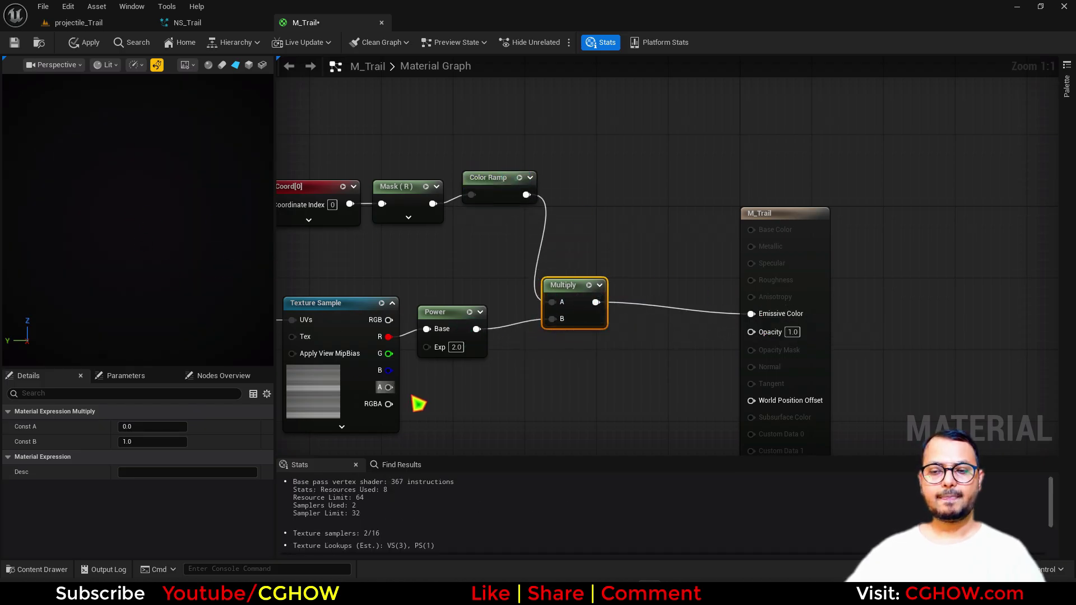
pyautogui.moveTo(418, 404); pyautogui.dragTo(540, 376, button='right')
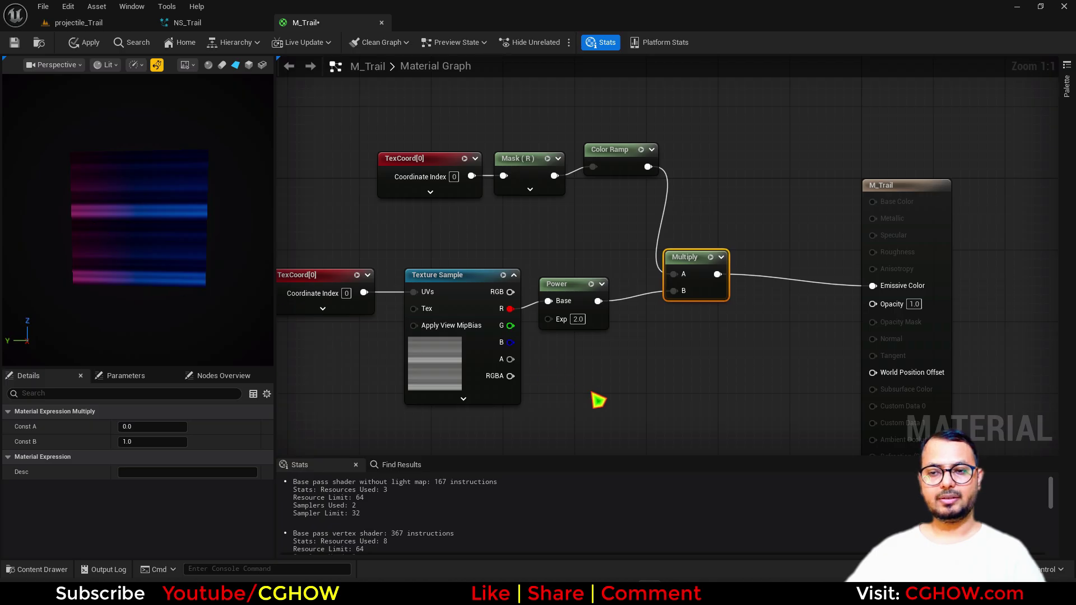
# Step: Spread out the graph, moving the texture nodes away from Power and the colour ramp branch upward to make room
pyautogui.moveTo(592, 392); pyautogui.dragTo(606, 345, button='right')
pyautogui.moveTo(317, 201); pyautogui.dragTo(577, 245)
pyautogui.moveTo(583, 237); pyautogui.dragTo(543, 254)
pyautogui.click(443, 305)
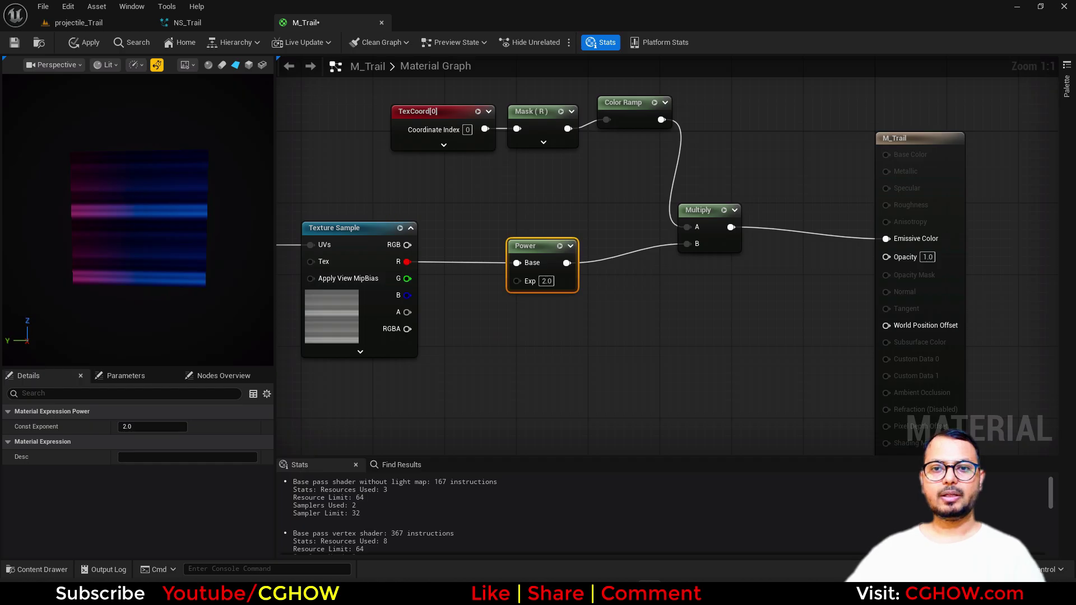
pyautogui.moveTo(378, 179); pyautogui.dragTo(402, 259, button='right')
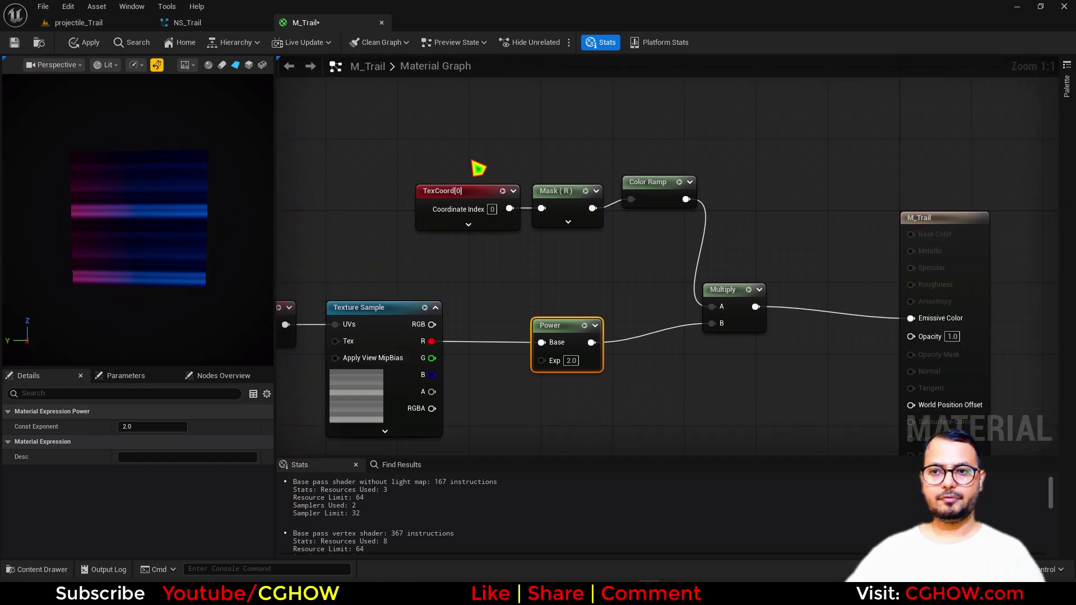
pyautogui.moveTo(423, 137); pyautogui.dragTo(577, 108)
pyautogui.click(370, 86)
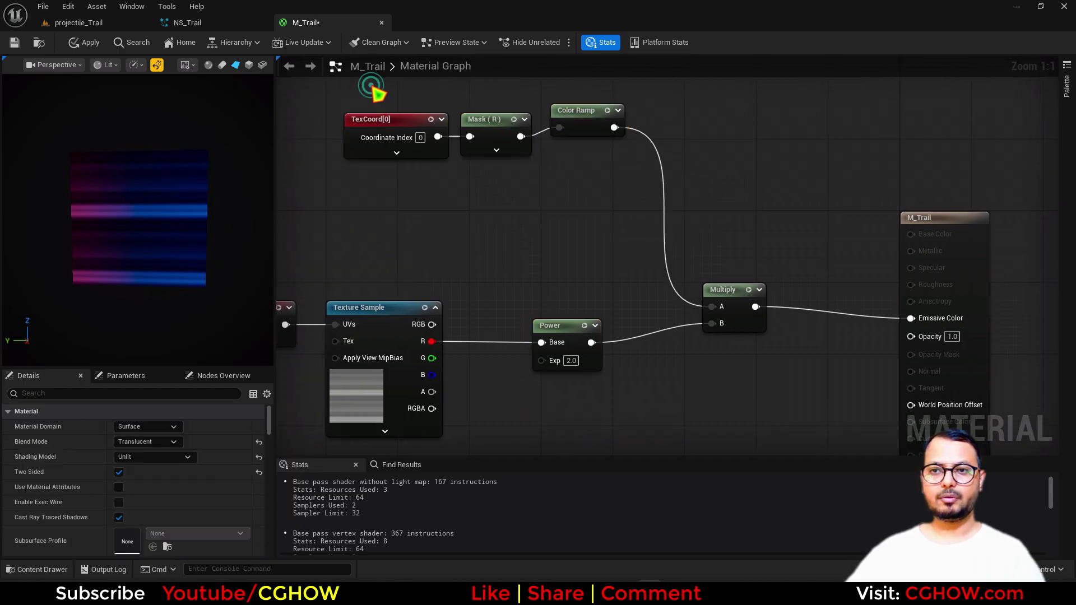
pyautogui.moveTo(372, 85); pyautogui.dragTo(366, 113)
pyautogui.click(365, 152)
# Step: Branch the upper TexCoord into a second Component Mask limited to G and feed that into a Sine node
pyautogui.moveTo(356, 173); pyautogui.dragTo(440, 158, button='right')
pyautogui.click(439, 159)
pyautogui.moveTo(399, 118); pyautogui.dragTo(466, 179)
pyautogui.click(122, 427)
pyautogui.write('sine')
pyautogui.click(520, 222)
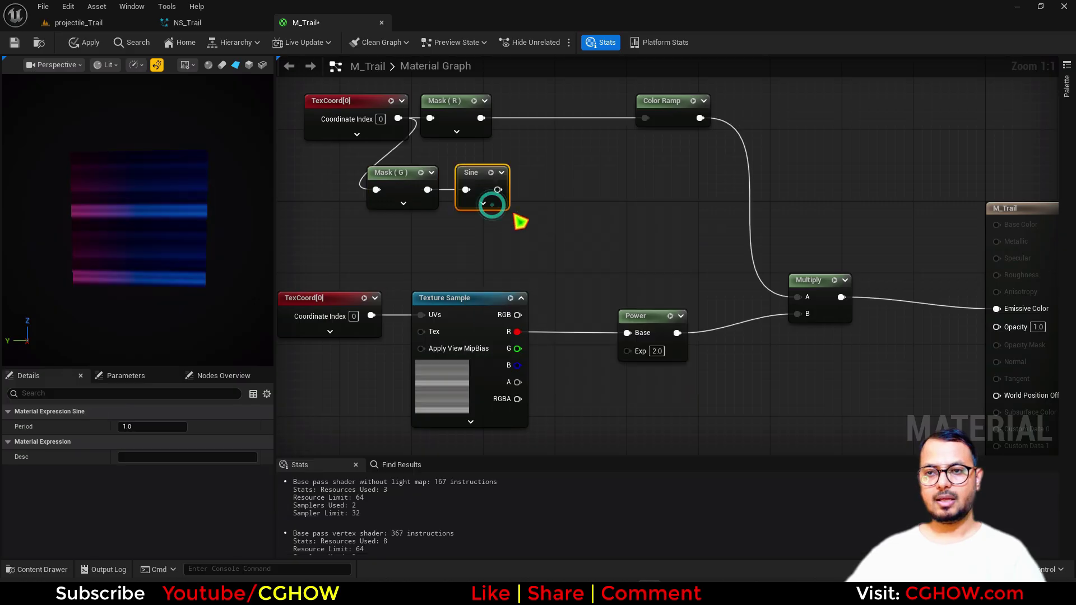
# Step: Set the Sine node's period to 2 and preview that node's output
pyautogui.click(144, 428)
pyautogui.write('2')
pyautogui.press('Return')
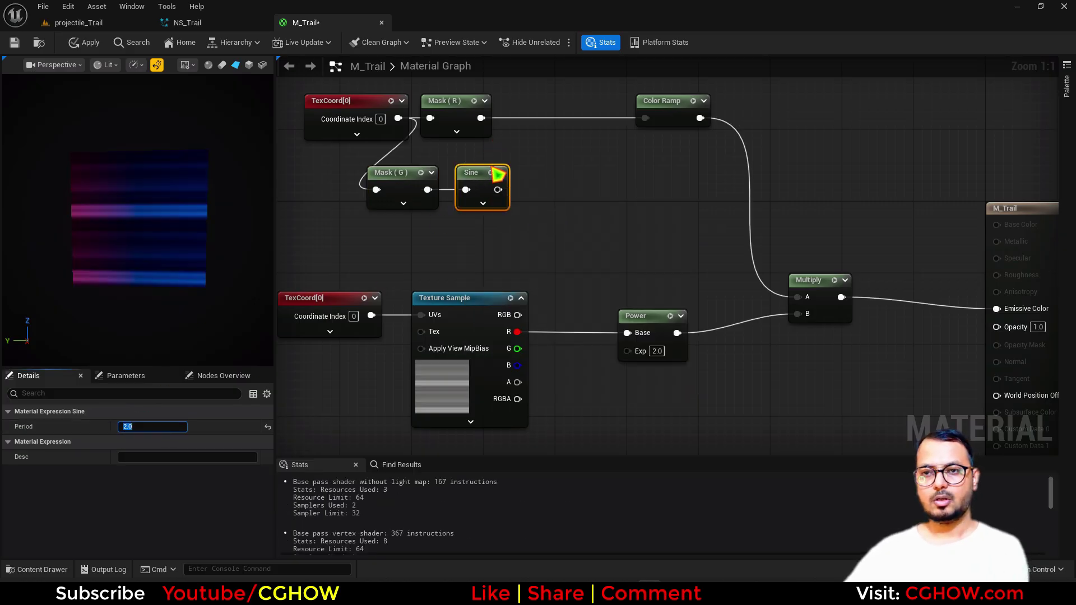
pyautogui.press('space')
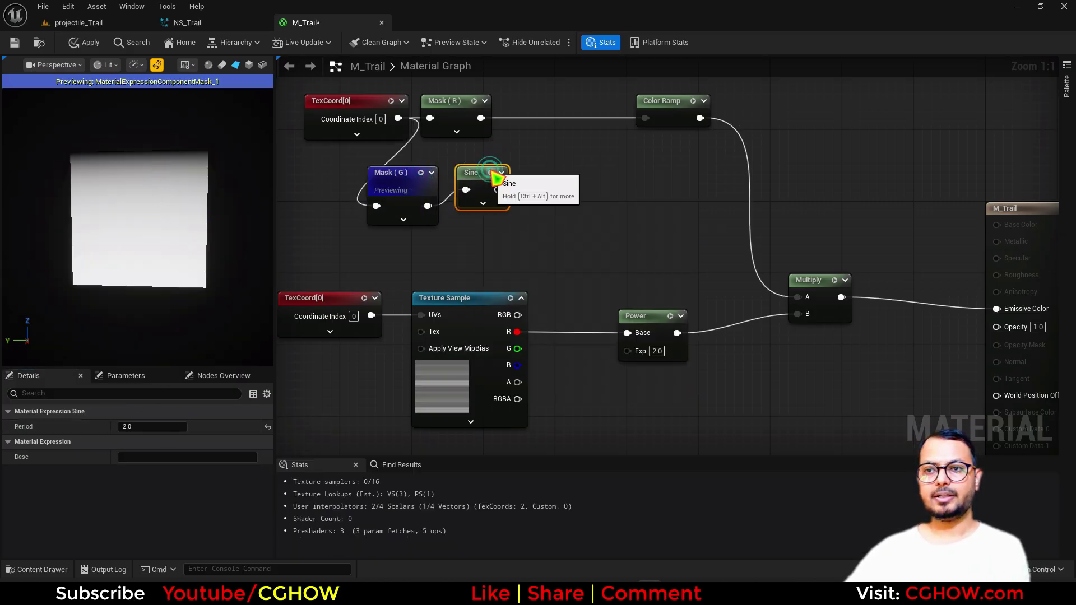
pyautogui.press('space')
pyautogui.moveTo(487, 164); pyautogui.dragTo(478, 156)
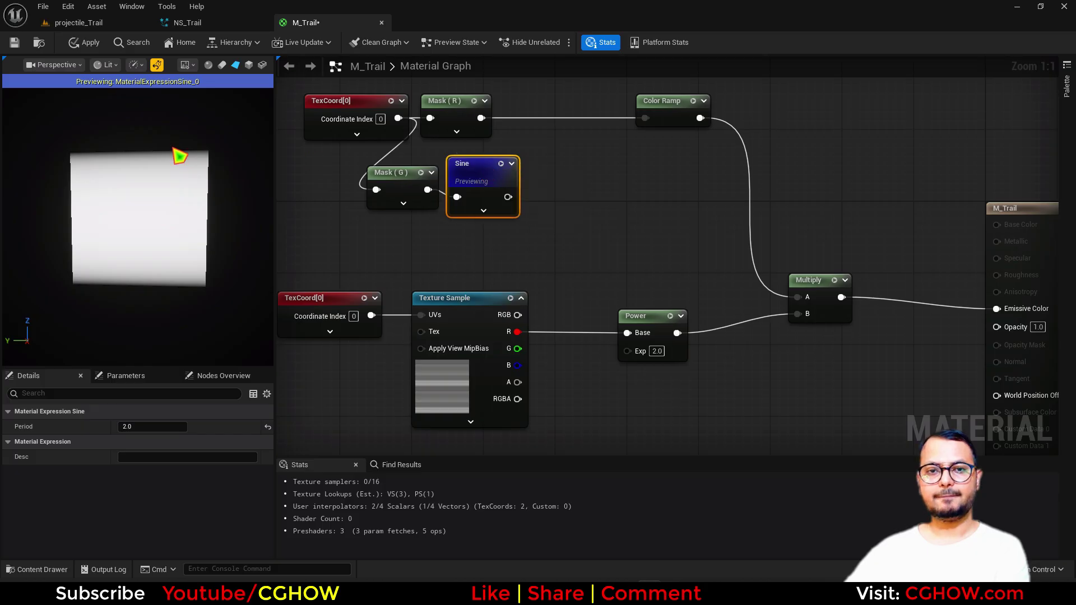
# Step: Feed the Sine into a new Power node, preview it, and set its exponent to 5
pyautogui.moveTo(547, 183); pyautogui.dragTo(507, 187, button='right')
pyautogui.press('e')
pyautogui.click(500, 161)
pyautogui.moveTo(471, 201); pyautogui.dragTo(509, 186)
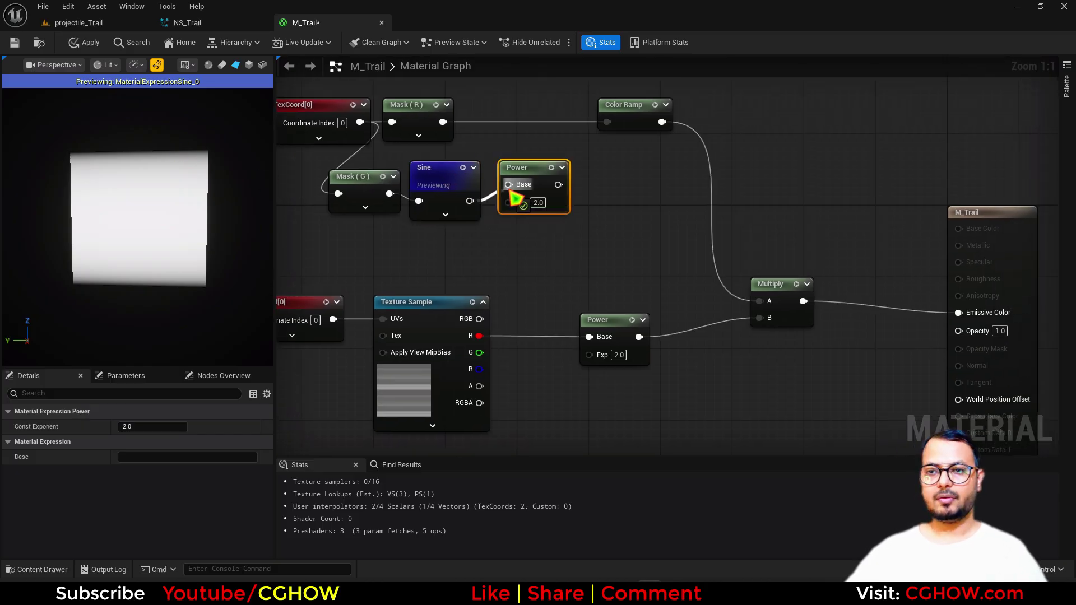
pyautogui.press('space')
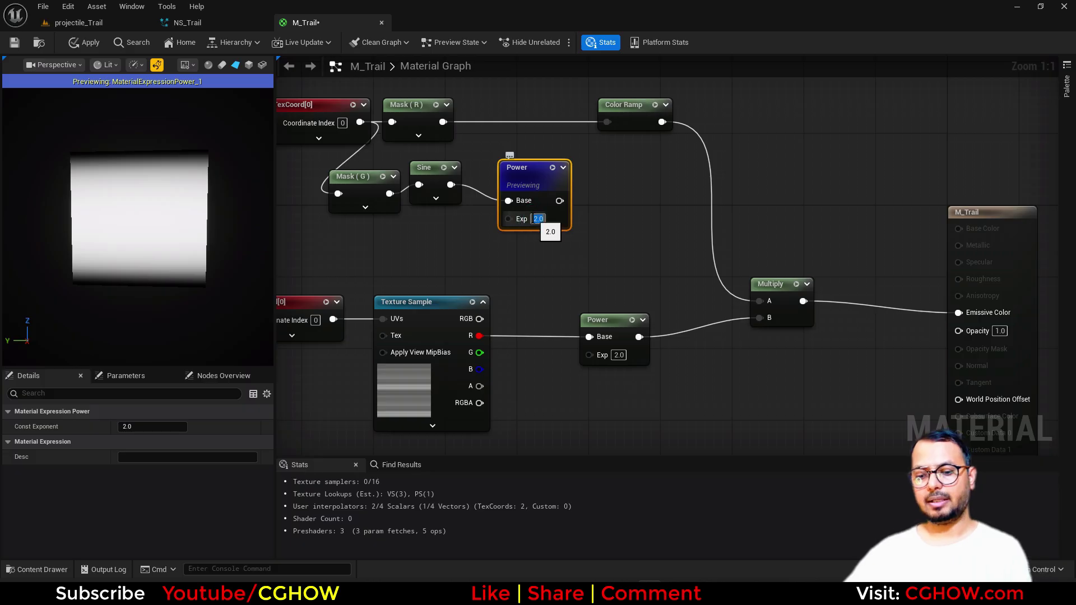
pyautogui.write('5')
pyautogui.press('Return')
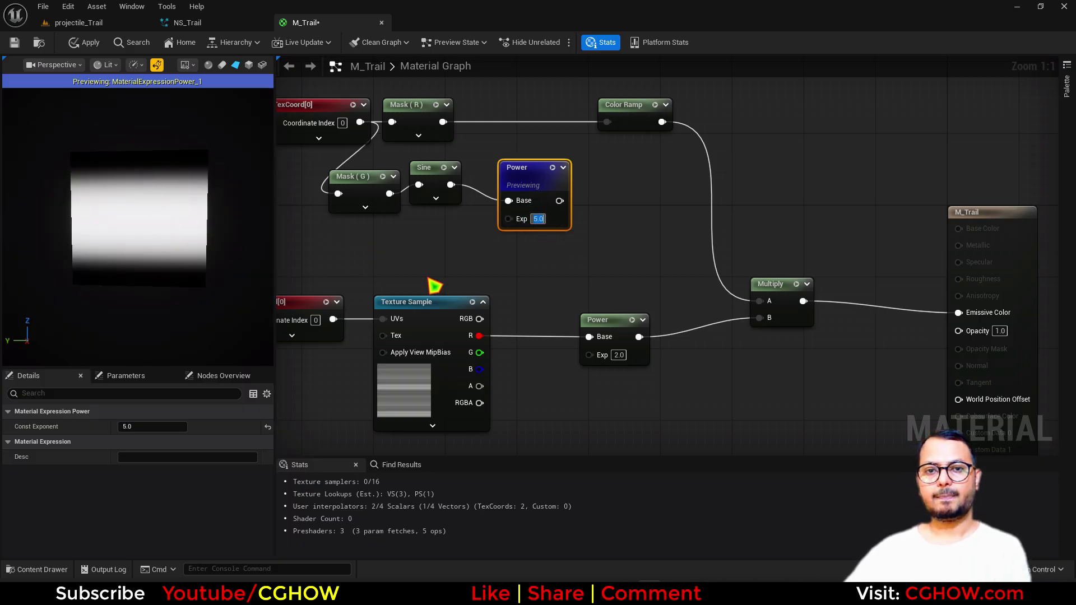
# Step: Multiply the sine and texture Power outputs, feed the product into the final Multiply's B input, and stop previewing Power
pyautogui.moveTo(549, 292); pyautogui.dragTo(639, 273, button='right')
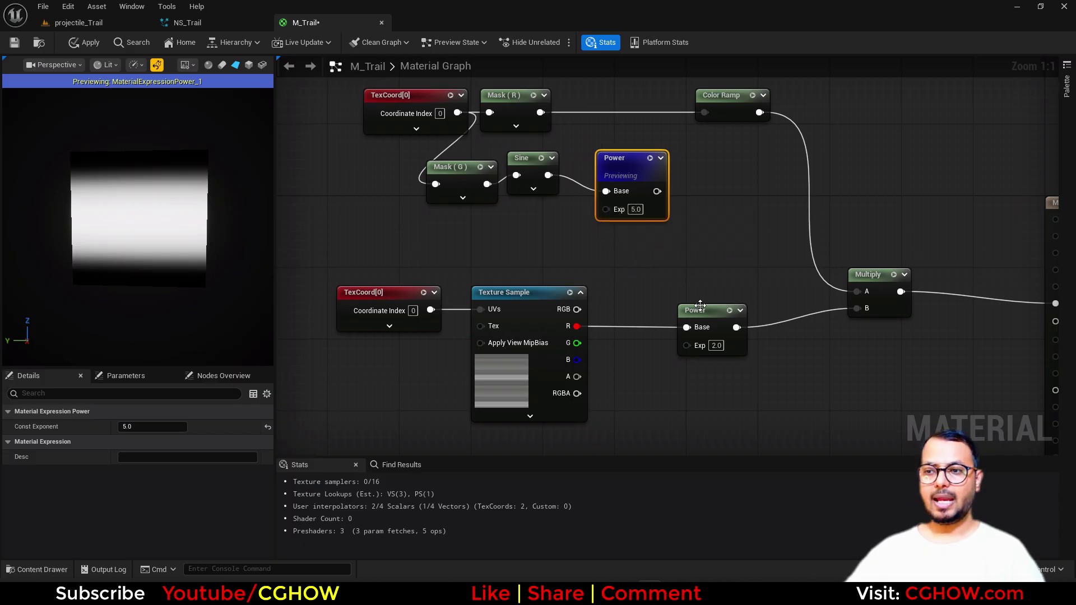
pyautogui.moveTo(724, 322); pyautogui.dragTo(647, 305, button='right')
pyautogui.moveTo(647, 305); pyautogui.dragTo(592, 306)
pyautogui.moveTo(638, 289); pyautogui.dragTo(570, 295, button='right')
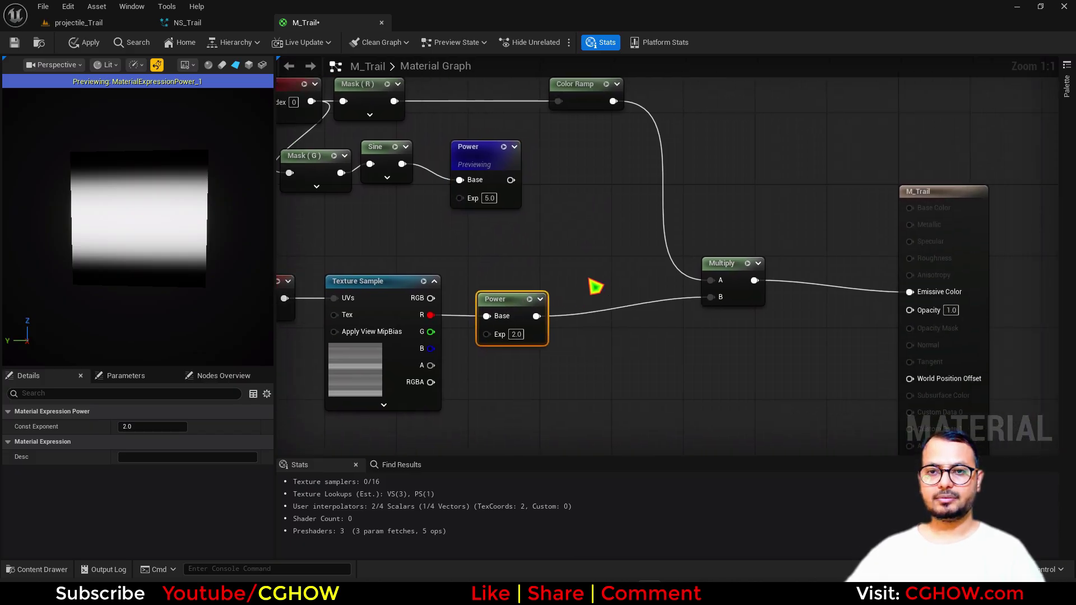
pyautogui.click(595, 287)
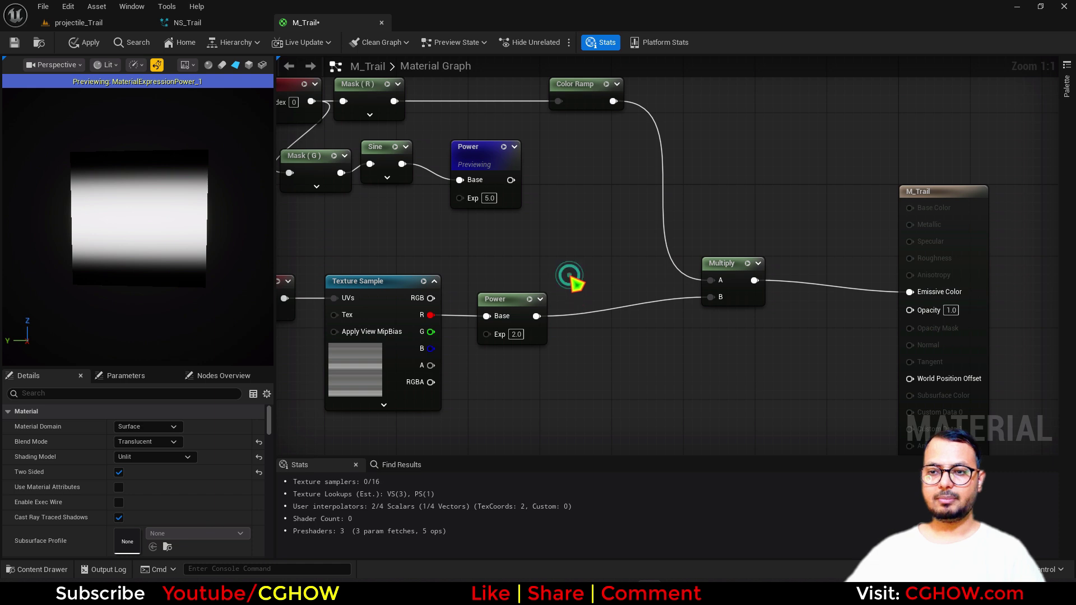
pyautogui.click(570, 275)
pyautogui.moveTo(511, 180); pyautogui.dragTo(711, 297)
pyautogui.click(504, 148)
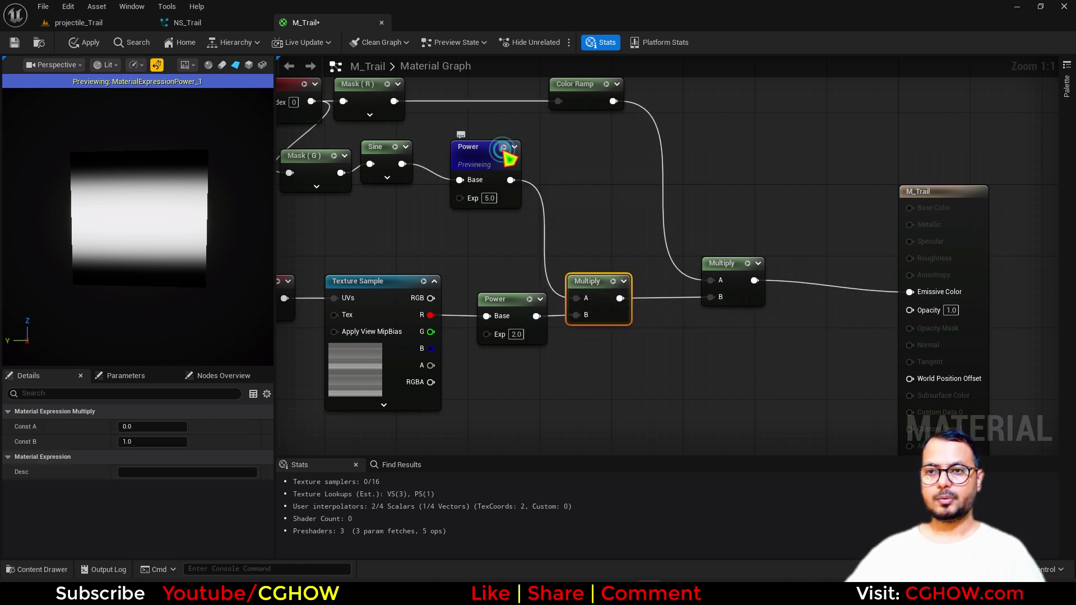
# Step: Try an exponent of 0.2 on the texture's Power node, and return it to 2
pyautogui.moveTo(438, 328); pyautogui.dragTo(505, 299, button='right')
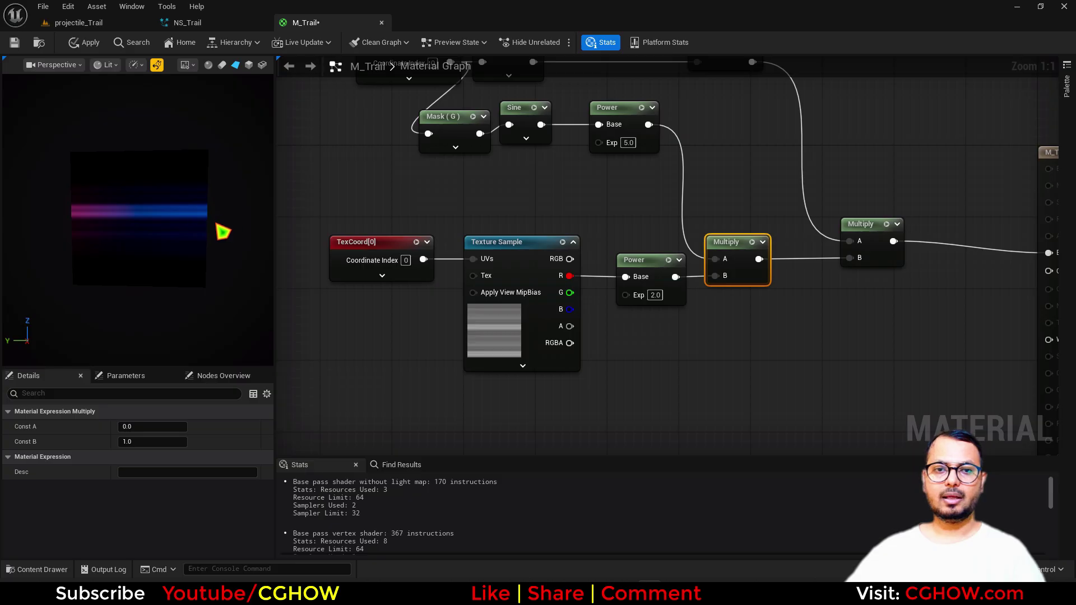
pyautogui.moveTo(629, 359); pyautogui.dragTo(552, 303, button='right')
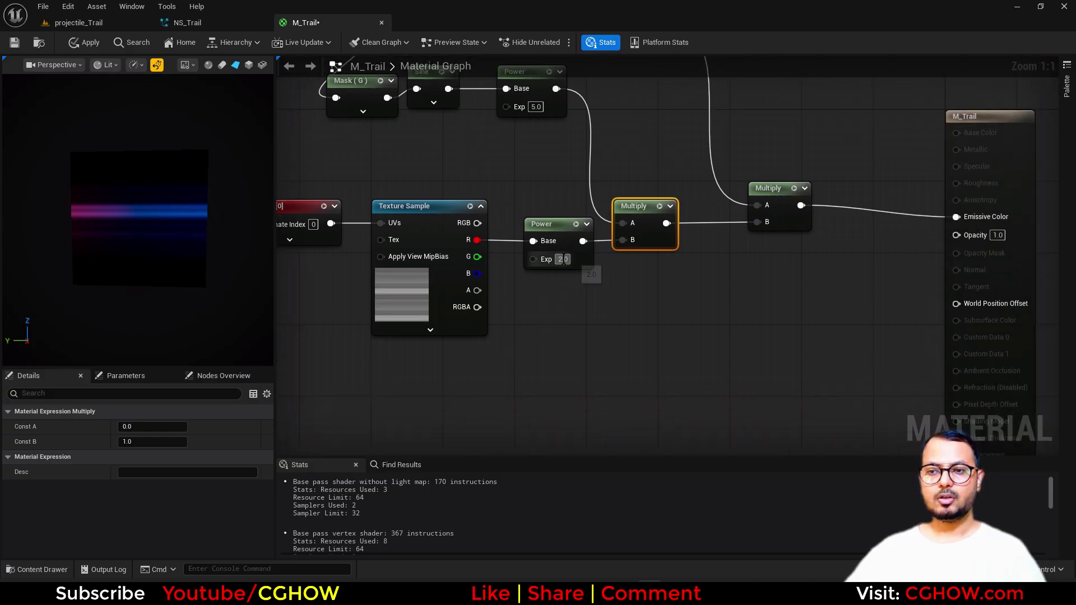
pyautogui.press('Return')
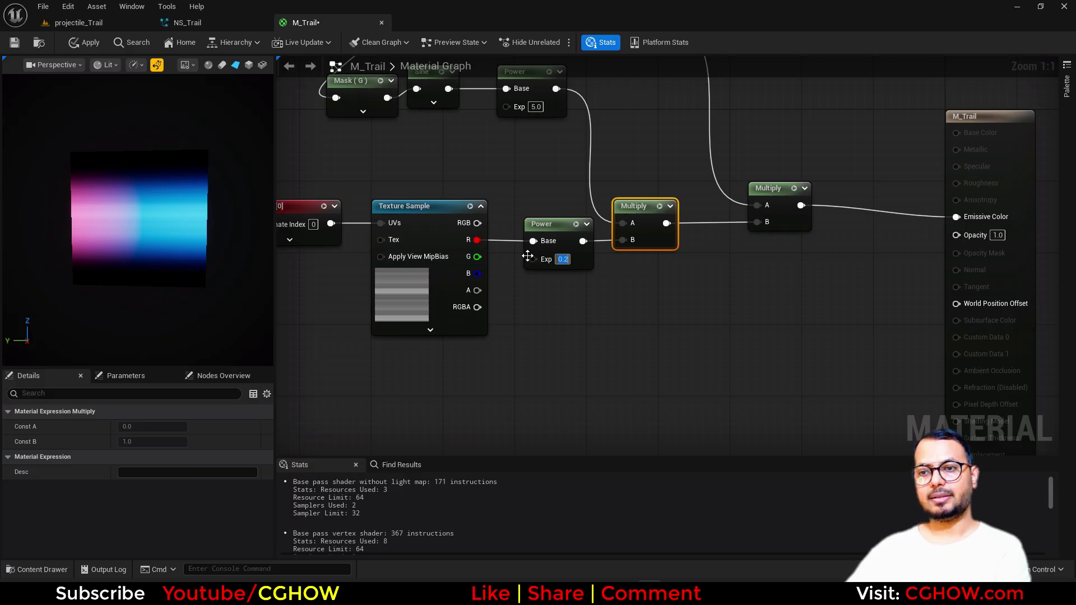
pyautogui.write('2')
pyautogui.press('Return')
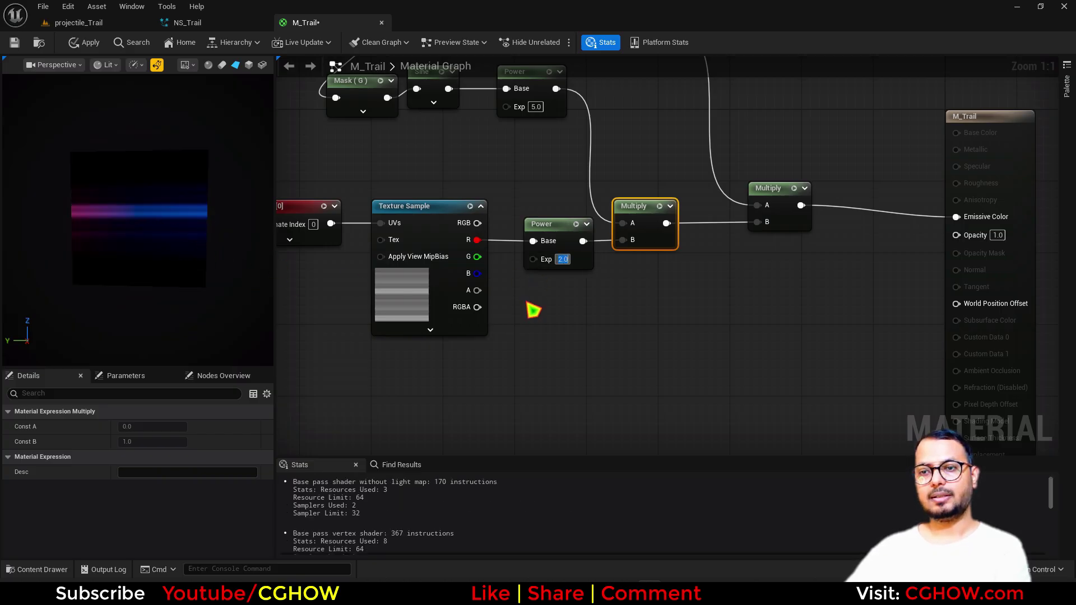
# Step: Connect a new TexCoord below the Texture Sample to a Component Mask limited to R, and preview the mask
pyautogui.moveTo(527, 303); pyautogui.dragTo(565, 265, button='right')
pyautogui.click(440, 336)
pyautogui.press('u')
pyautogui.click(371, 322)
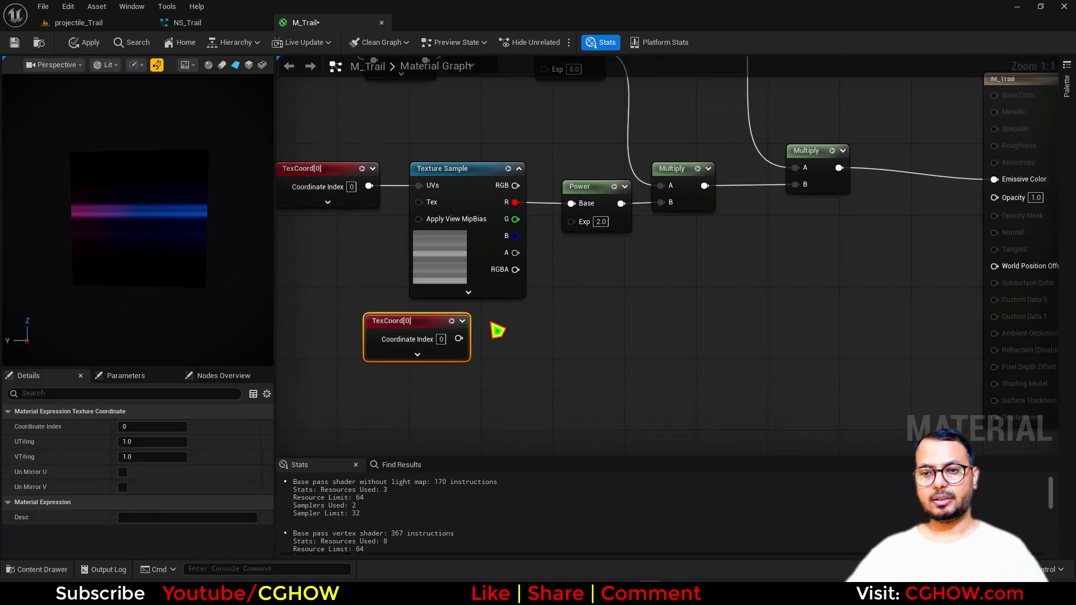
pyautogui.hotkey('shift', 'c')
pyautogui.keyDown('shift'); pyautogui.click(491, 320); pyautogui.keyUp('shift')
pyautogui.moveTo(458, 339); pyautogui.dragTo(500, 339)
pyautogui.click(123, 442)
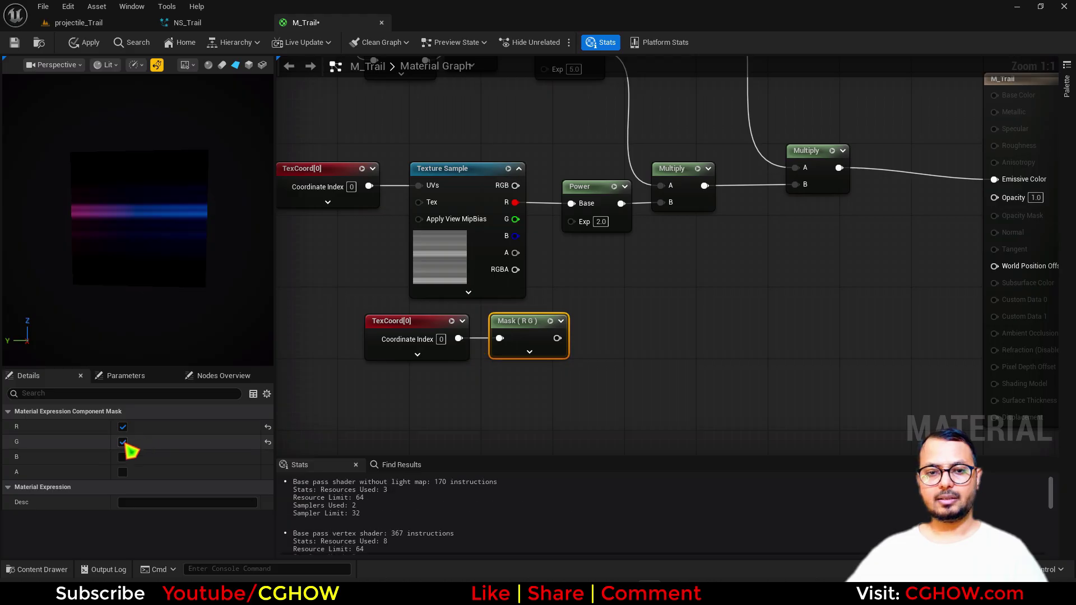
pyautogui.click(544, 321)
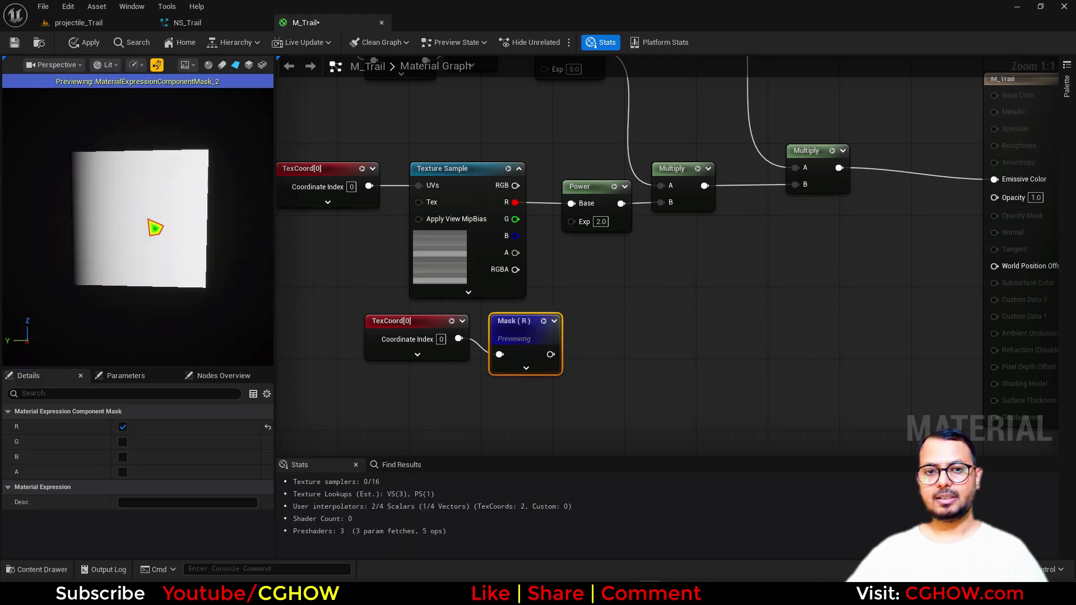
pyautogui.moveTo(220, 221)
pyautogui.mouseDown()
pyautogui.moveTo(68, 223)
pyautogui.moveTo(207, 223)
pyautogui.mouseUp()
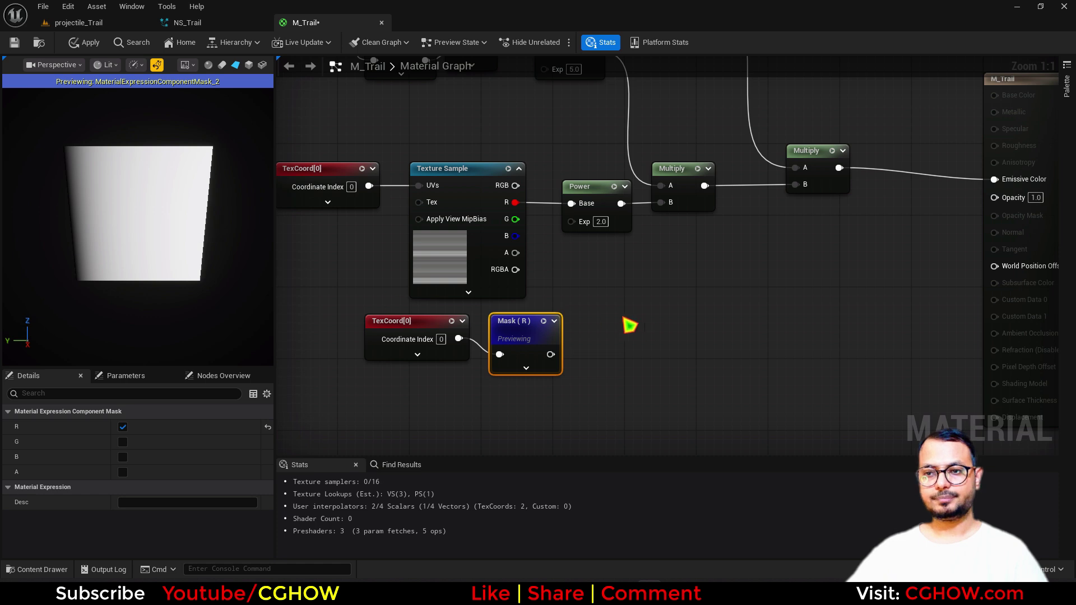
# Step: Drive the Alpha of a new Lerp node with the R mask, setting A to 0.2 and B to 2
pyautogui.moveTo(630, 325); pyautogui.dragTo(591, 325, button='right')
pyautogui.click(552, 299)
pyautogui.moveTo(511, 355); pyautogui.dragTo(583, 361)
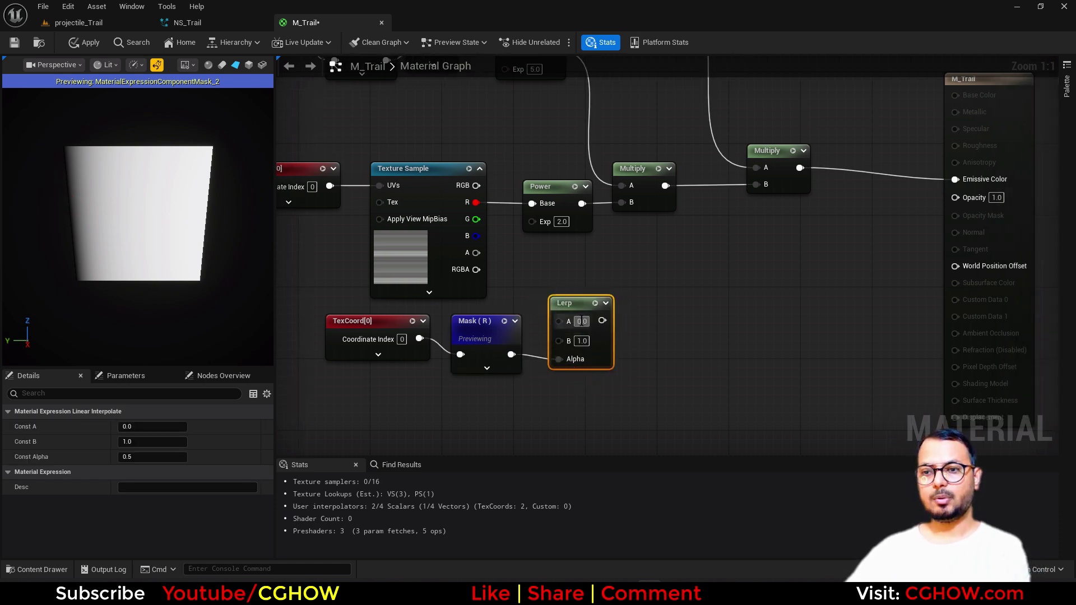
pyautogui.write('0.2')
pyautogui.press('Return')
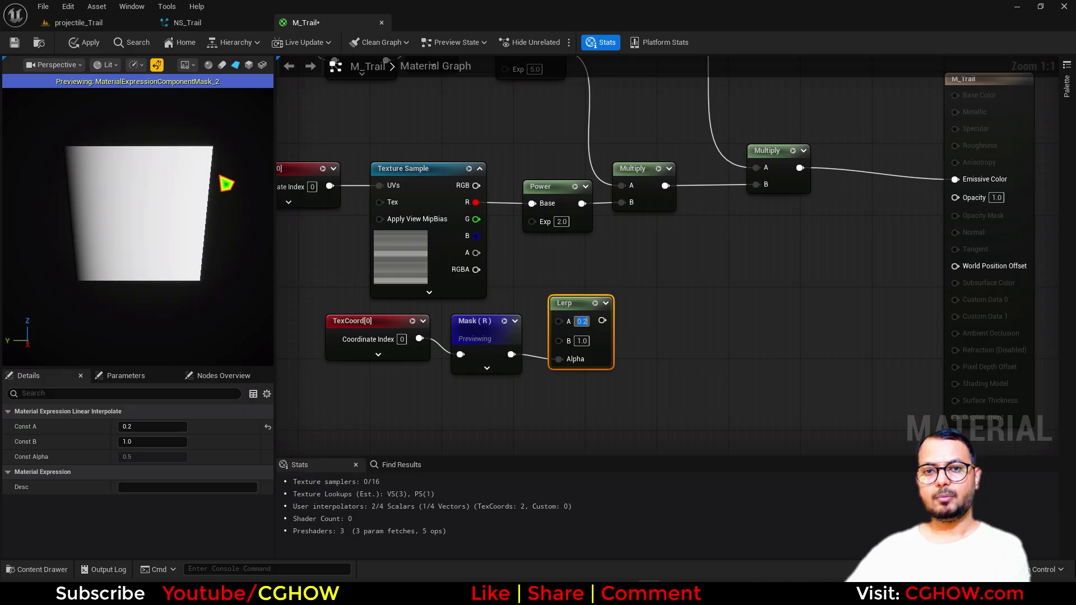
pyautogui.click(581, 341)
pyautogui.write('2')
pyautogui.press('Return')
# Step: Connect the Lerp to the texture Power's exponent, stop previewing the mask, and shift the Lerp closer to Power
pyautogui.moveTo(602, 321); pyautogui.dragTo(547, 222)
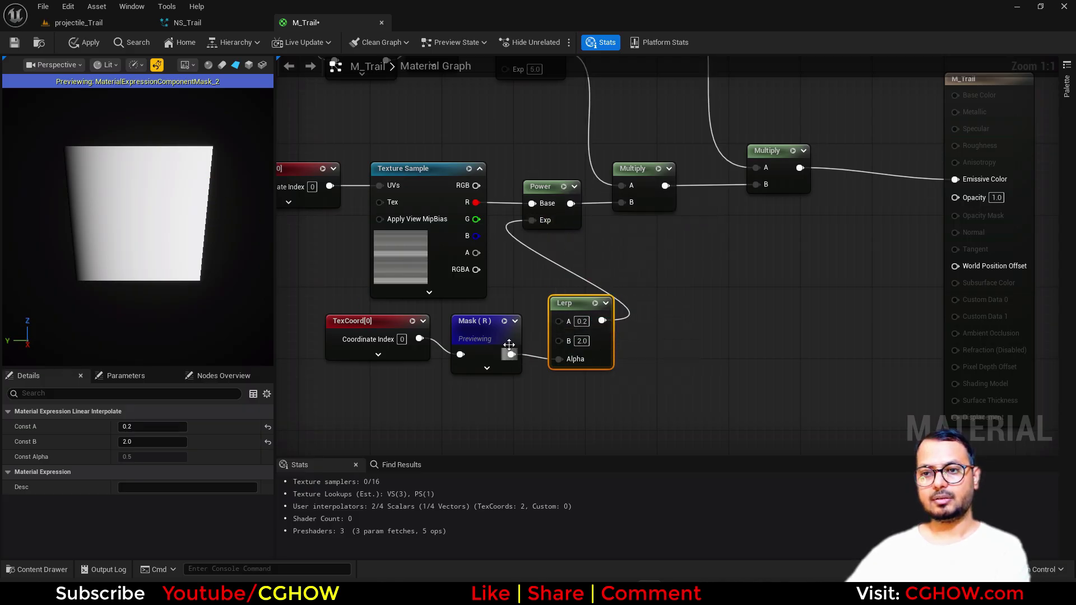
pyautogui.click(505, 322)
pyautogui.moveTo(604, 357); pyautogui.dragTo(613, 341)
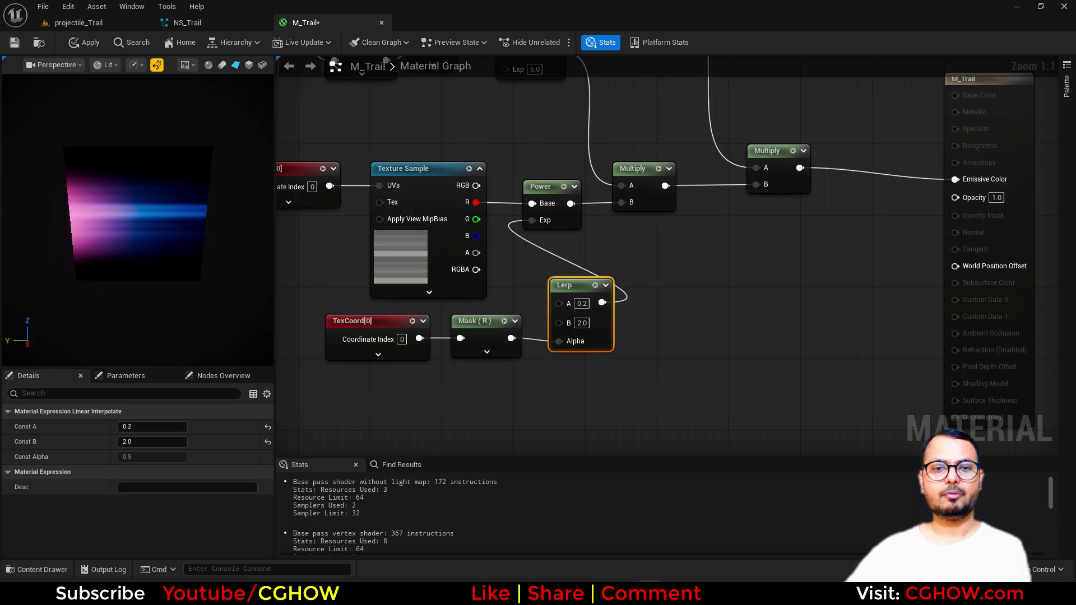
pyautogui.moveTo(137, 225); pyautogui.dragTo(137, 196)
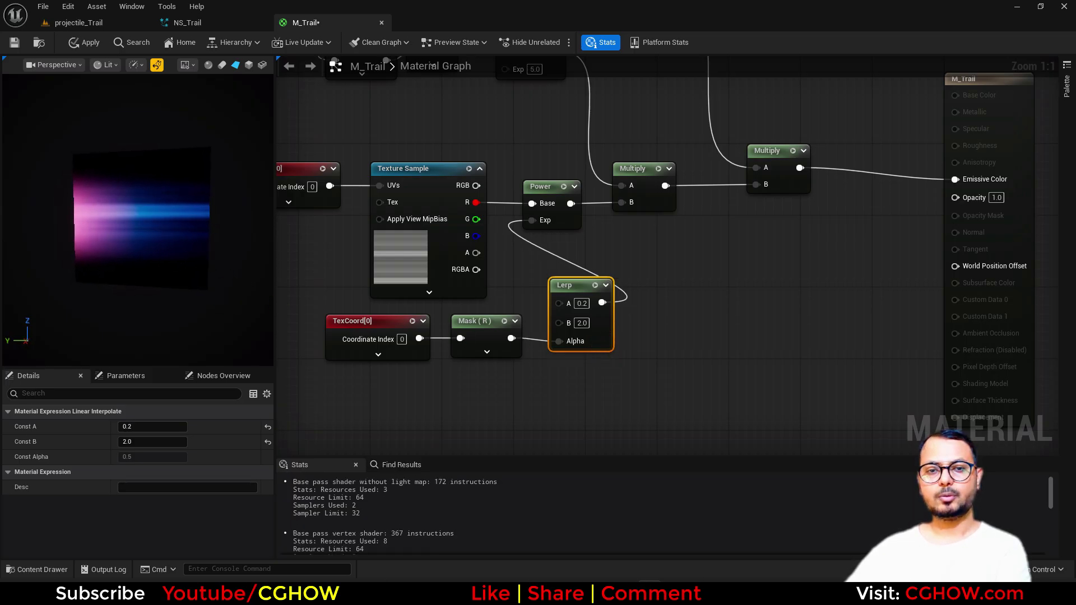
pyautogui.moveTo(378, 250); pyautogui.dragTo(383, 324, button='right')
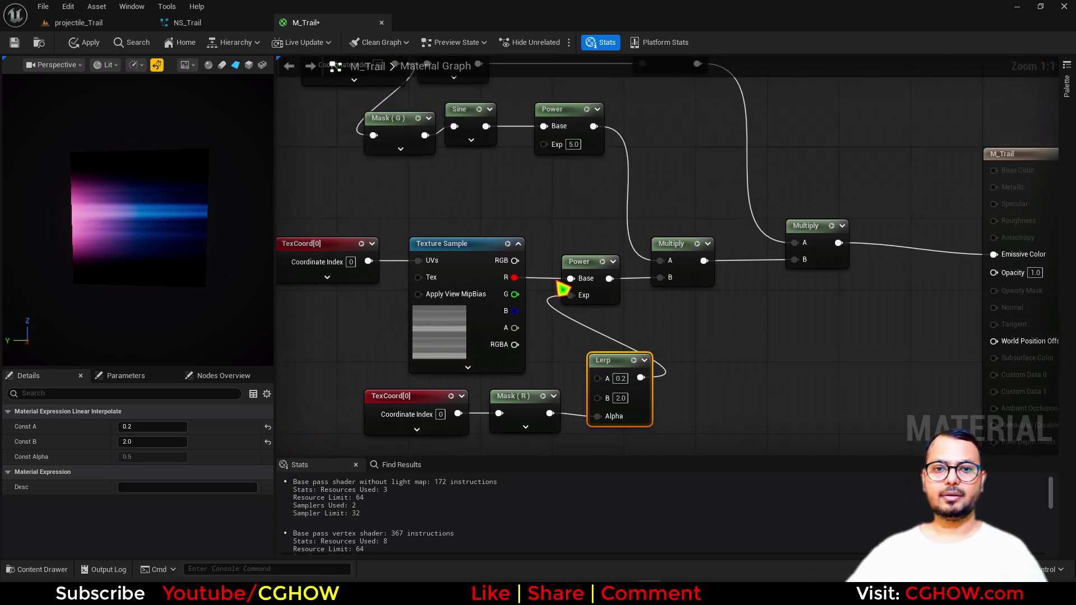
# Step: Move the final Multiply closer to the M_Trail output node to make room after the first Multiply
pyautogui.scroll(-1, 723, 318)
pyautogui.moveTo(724, 321); pyautogui.dragTo(670, 374, button='right')
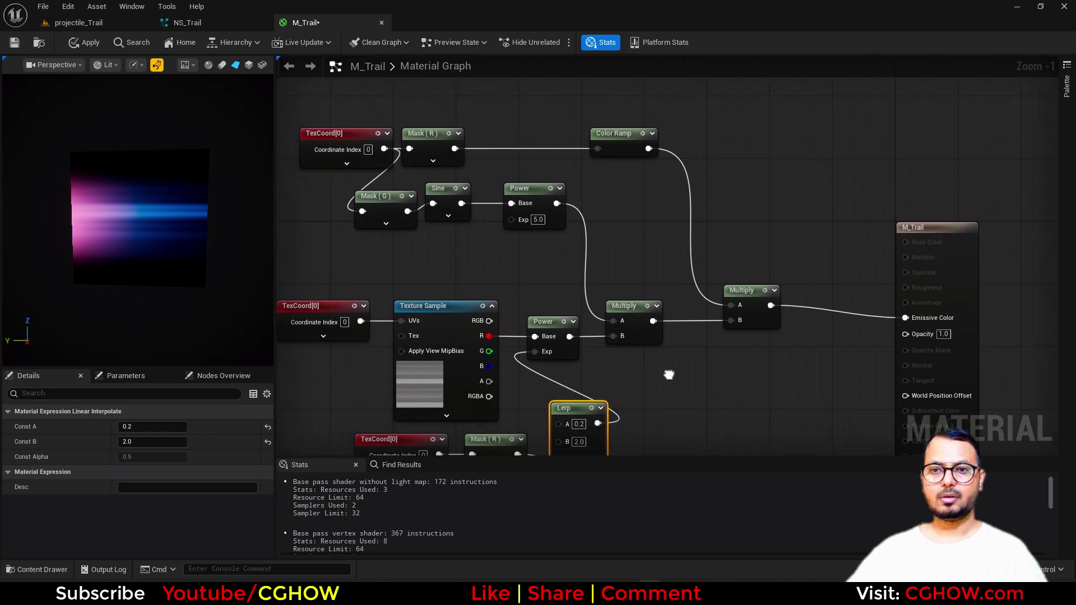
pyautogui.click(336, 137)
pyautogui.moveTo(599, 274); pyautogui.dragTo(417, 239, button='right')
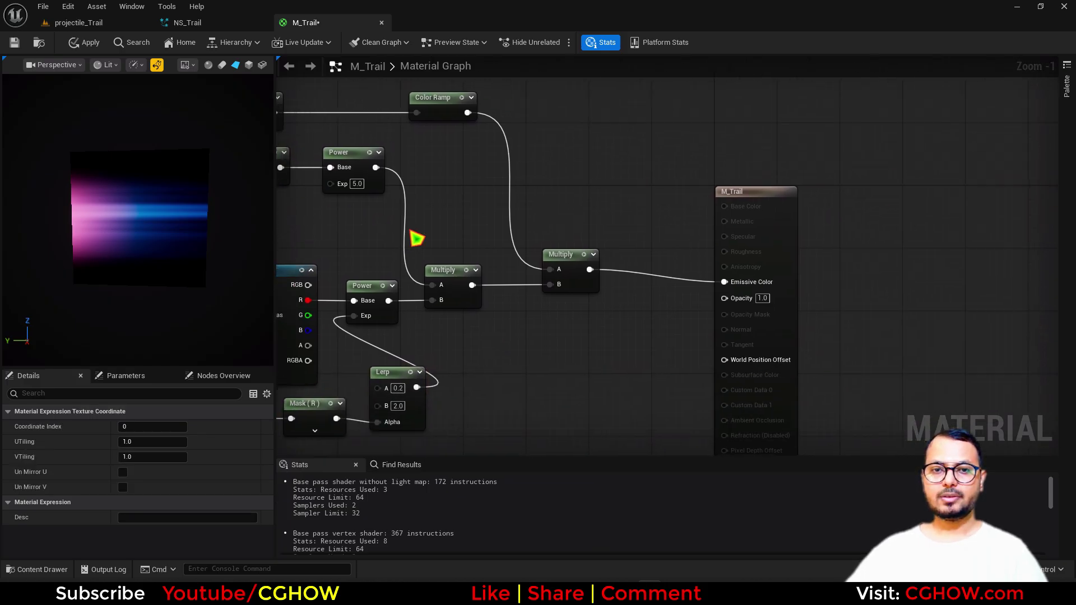
pyautogui.moveTo(573, 263); pyautogui.dragTo(617, 256)
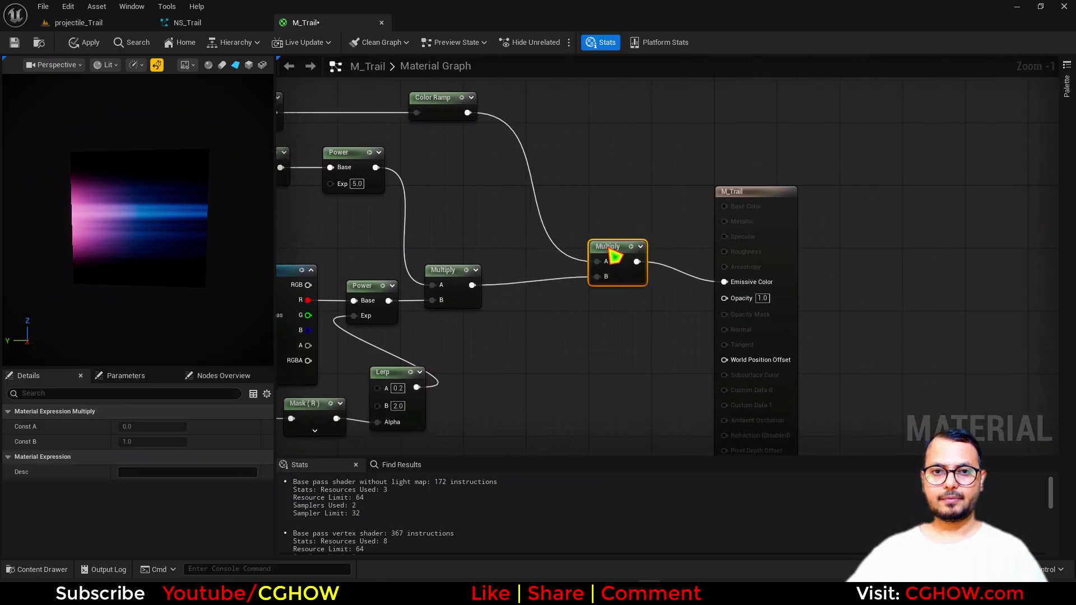
# Step: Branch the first Multiply's output into a new Power node and preview it
pyautogui.moveTo(558, 299)
pyautogui.mouseDown(button='right')
pyautogui.moveTo(660, 315)
pyautogui.moveTo(714, 310)
pyautogui.moveTo(572, 313)
pyautogui.mouseUp(button='right')
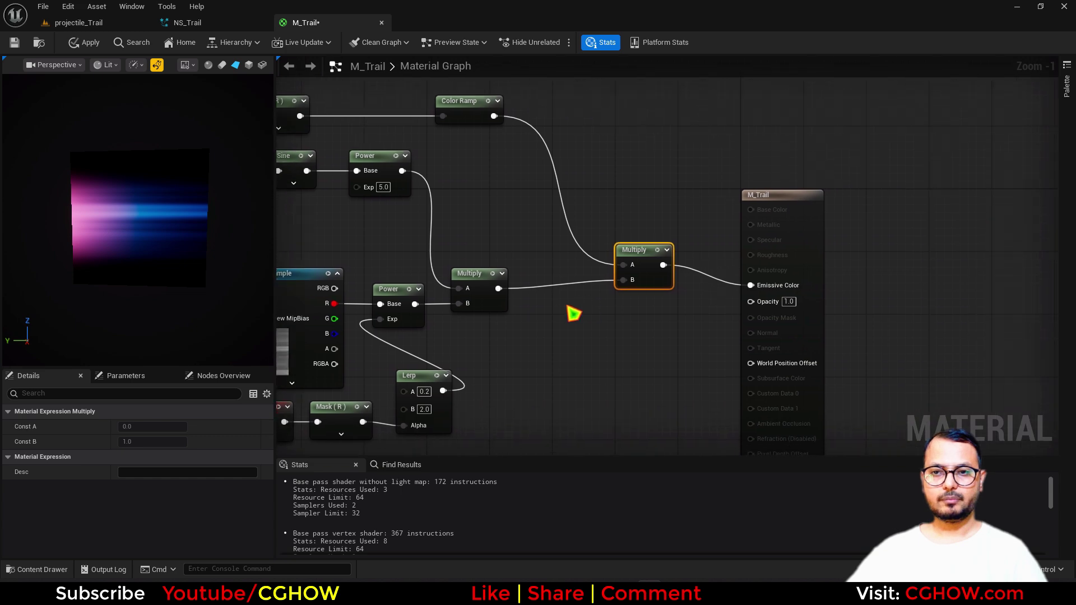
pyautogui.click(558, 307)
pyautogui.click(552, 309)
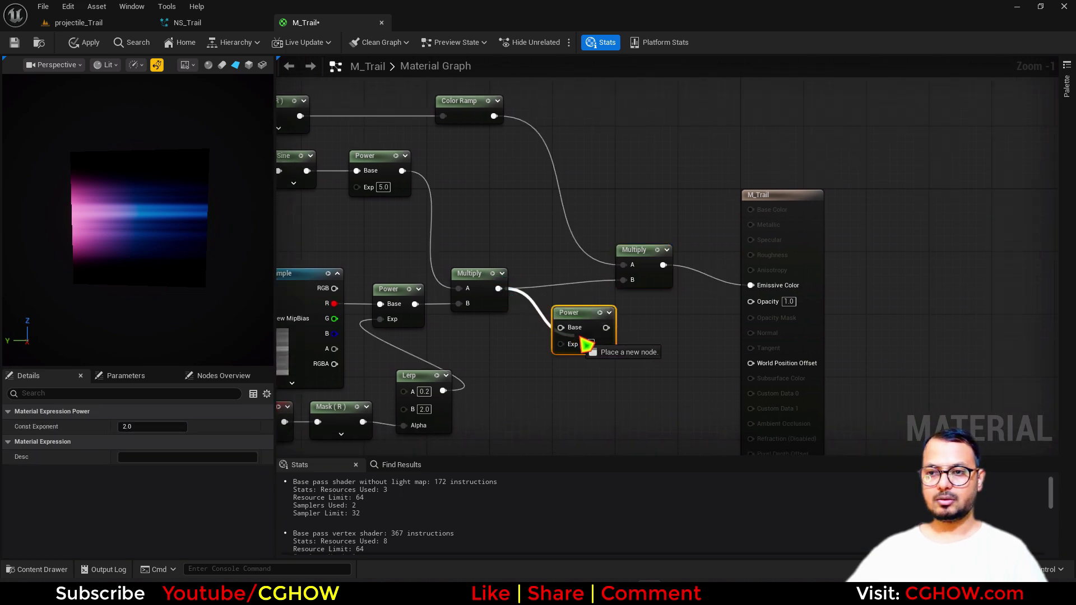
pyautogui.moveTo(498, 289); pyautogui.dragTo(560, 327)
pyautogui.press('space')
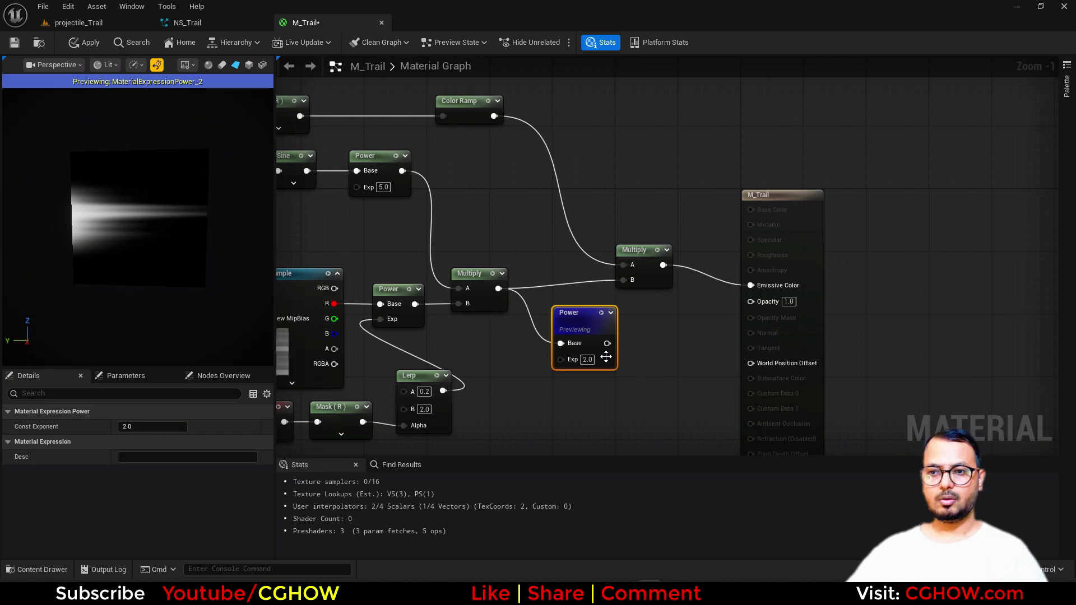
# Step: Sum the final Multiply and the new Power in an Add node, route it to Emissive Color, and stop previewing Power
pyautogui.moveTo(782, 245); pyautogui.dragTo(716, 272, button='right')
pyautogui.moveTo(738, 267); pyautogui.dragTo(824, 255)
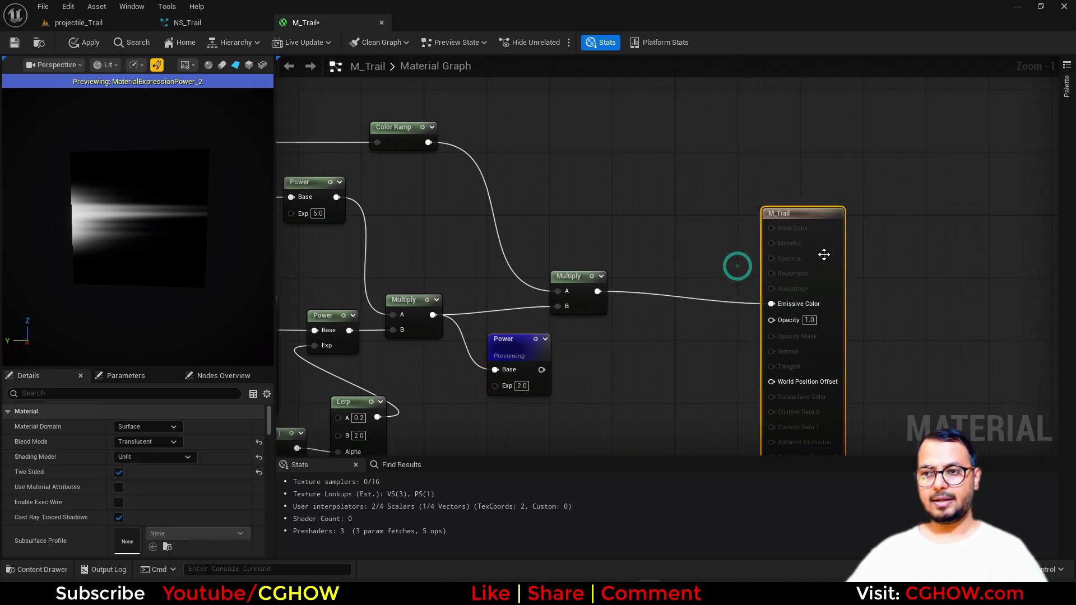
pyautogui.press('a')
pyautogui.click(632, 260)
pyautogui.moveTo(598, 292); pyautogui.dragTo(637, 276)
pyautogui.moveTo(542, 371); pyautogui.dragTo(656, 301)
pyautogui.moveTo(664, 275); pyautogui.dragTo(772, 303)
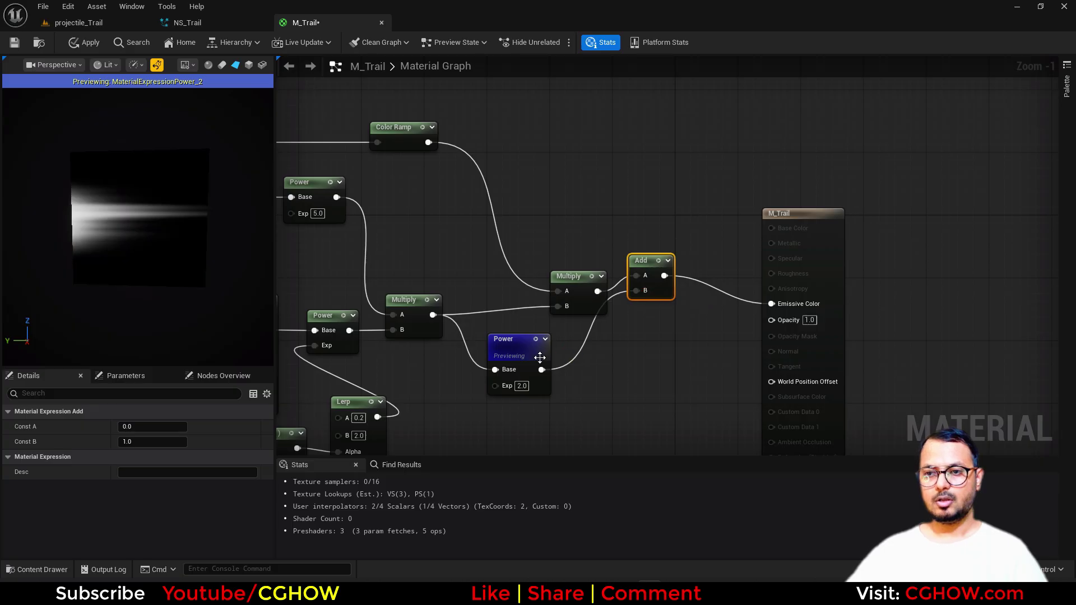
pyautogui.click(536, 340)
pyautogui.moveTo(667, 298); pyautogui.dragTo(690, 330)
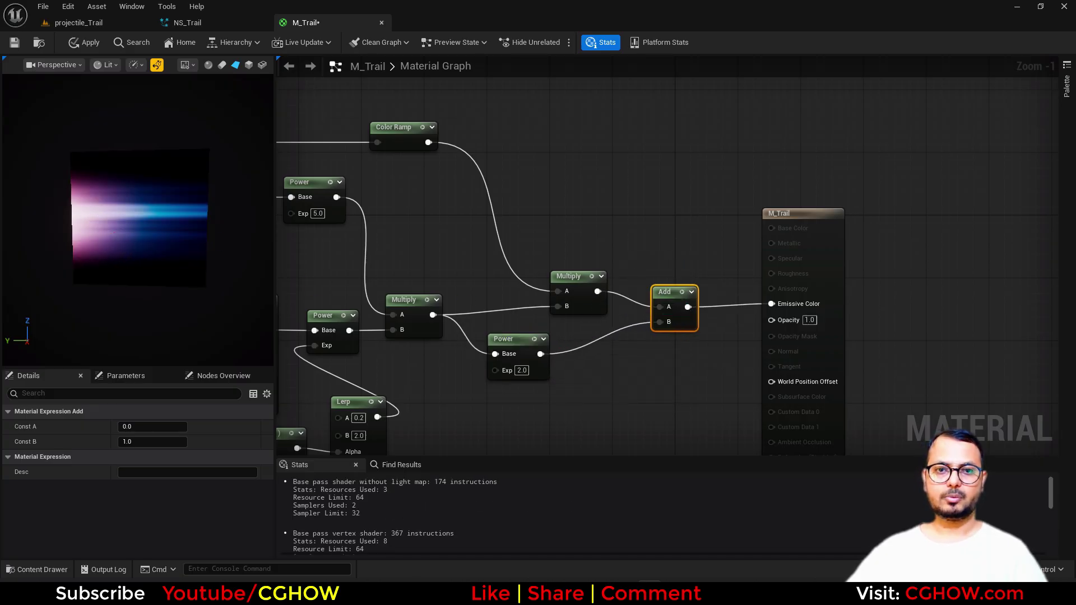
pyautogui.moveTo(141, 224)
pyautogui.mouseDown()
pyautogui.moveTo(113, 221)
pyautogui.moveTo(144, 216)
pyautogui.mouseUp()
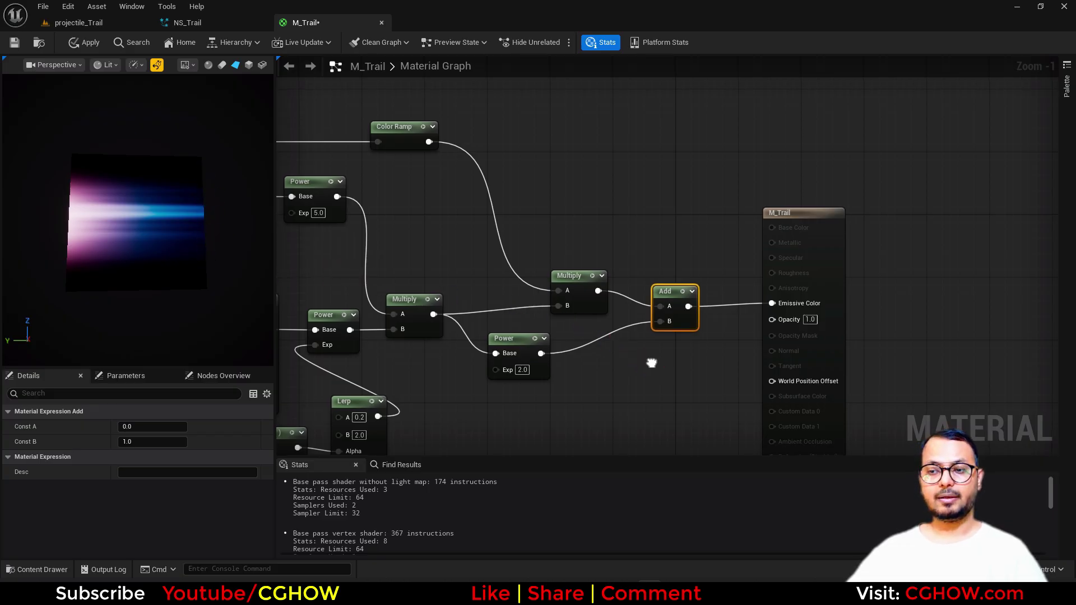
# Step: Add a TexCoord node below the new Power and feed it into a component mask keeping only the R channel
pyautogui.moveTo(649, 363); pyautogui.dragTo(649, 318, button='right')
pyautogui.click(482, 377)
pyautogui.hotkey('shift', 'c')
pyautogui.keyDown('shift'); pyautogui.click(591, 385); pyautogui.keyUp('shift')
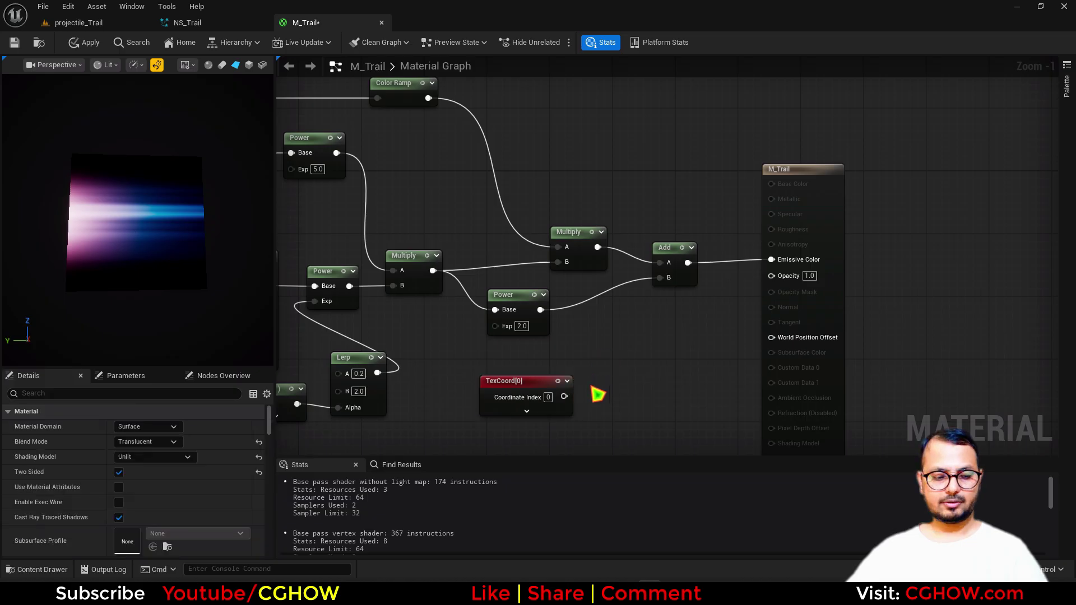
pyautogui.moveTo(597, 405); pyautogui.dragTo(564, 396)
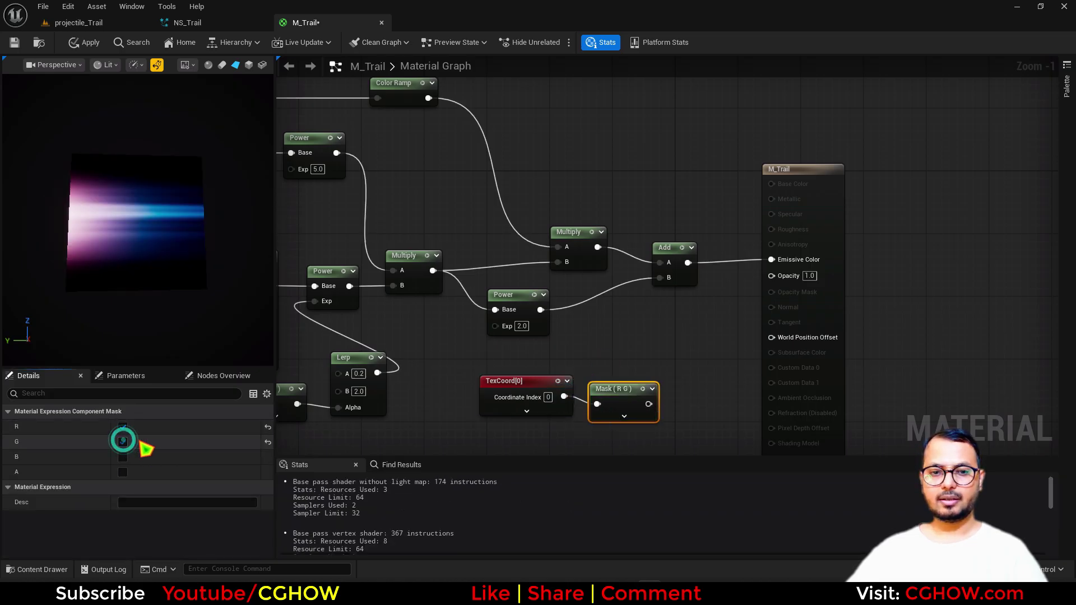
pyautogui.click(123, 441)
# Step: Invert the R mask with a 1-x node, preview it, and move the M_Trail output node away to make room
pyautogui.moveTo(663, 388); pyautogui.dragTo(604, 386, button='right')
pyautogui.press('o')
pyautogui.click(603, 373)
pyautogui.moveTo(584, 402); pyautogui.dragTo(608, 394)
pyautogui.click(632, 379)
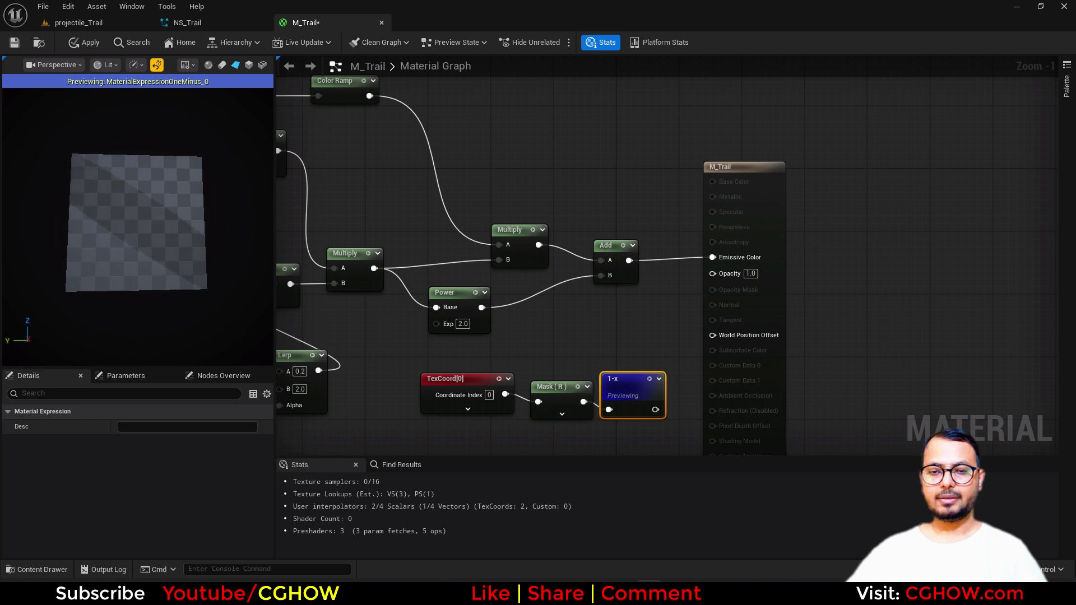
pyautogui.moveTo(723, 268); pyautogui.dragTo(623, 263, button='right')
pyautogui.moveTo(679, 220); pyautogui.dragTo(780, 189)
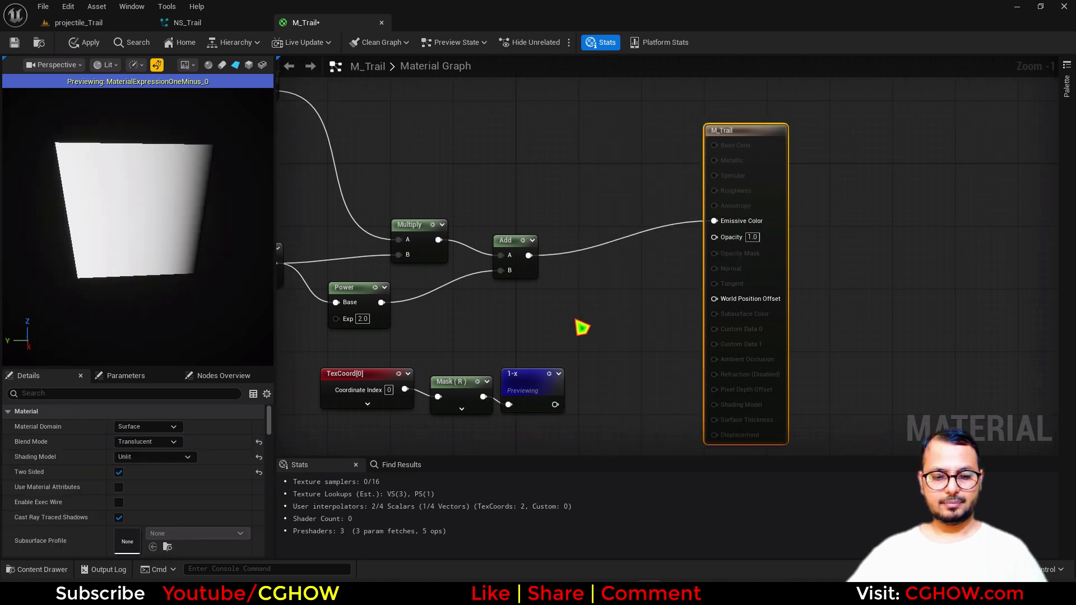
# Step: Try multiplying the Add result by the 1-x output in a new Multiply node and preview it
pyautogui.click(566, 326)
pyautogui.moveTo(555, 404); pyautogui.dragTo(528, 256)
pyautogui.moveTo(612, 334); pyautogui.dragTo(627, 344, button='right')
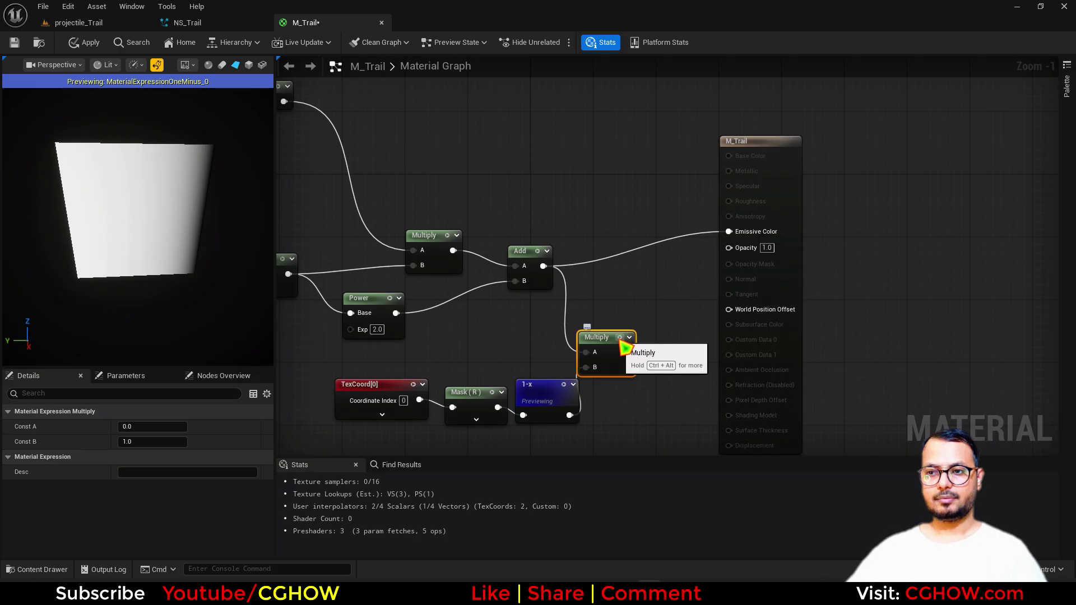
pyautogui.click(620, 338)
pyautogui.moveTo(599, 260); pyautogui.dragTo(585, 295, button='right')
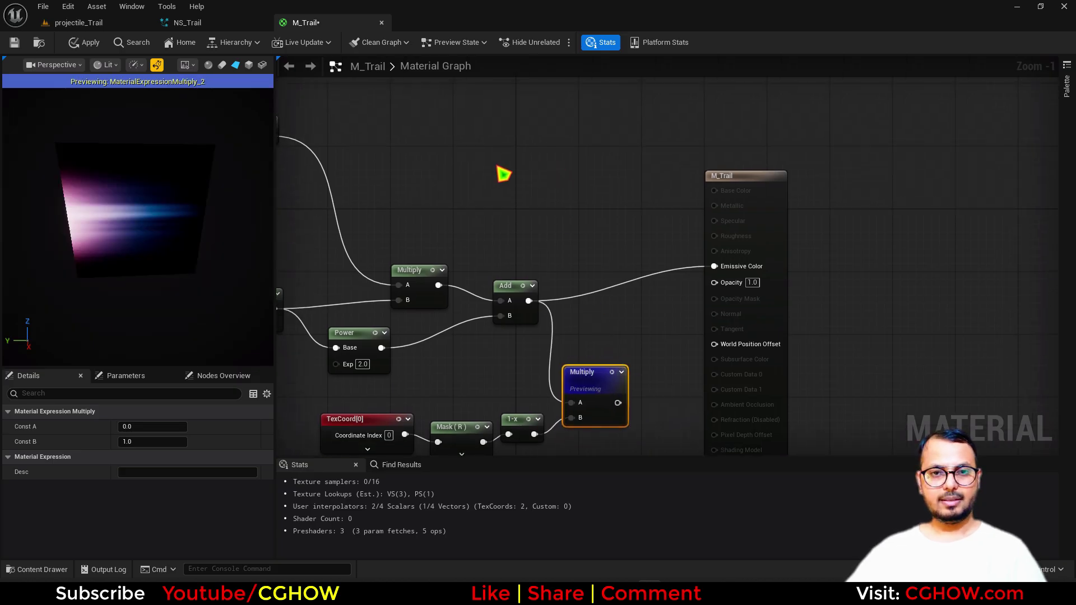
pyautogui.click(583, 216)
pyautogui.moveTo(581, 209); pyautogui.dragTo(533, 135, button='right')
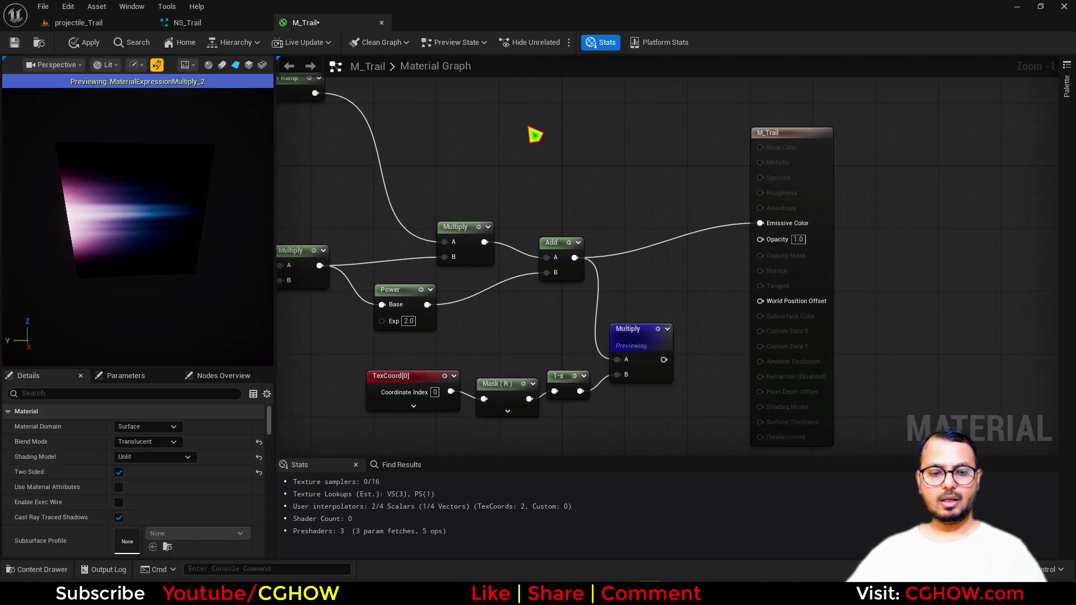
pyautogui.rightClick(536, 134)
pyautogui.click(521, 159)
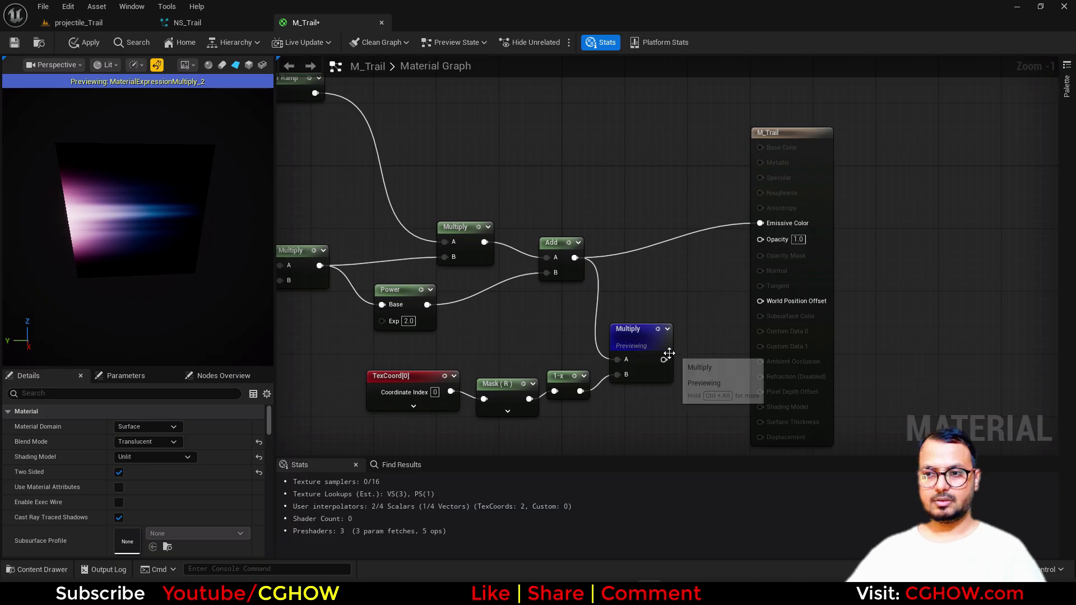
pyautogui.moveTo(580, 305); pyautogui.dragTo(722, 341, button='right')
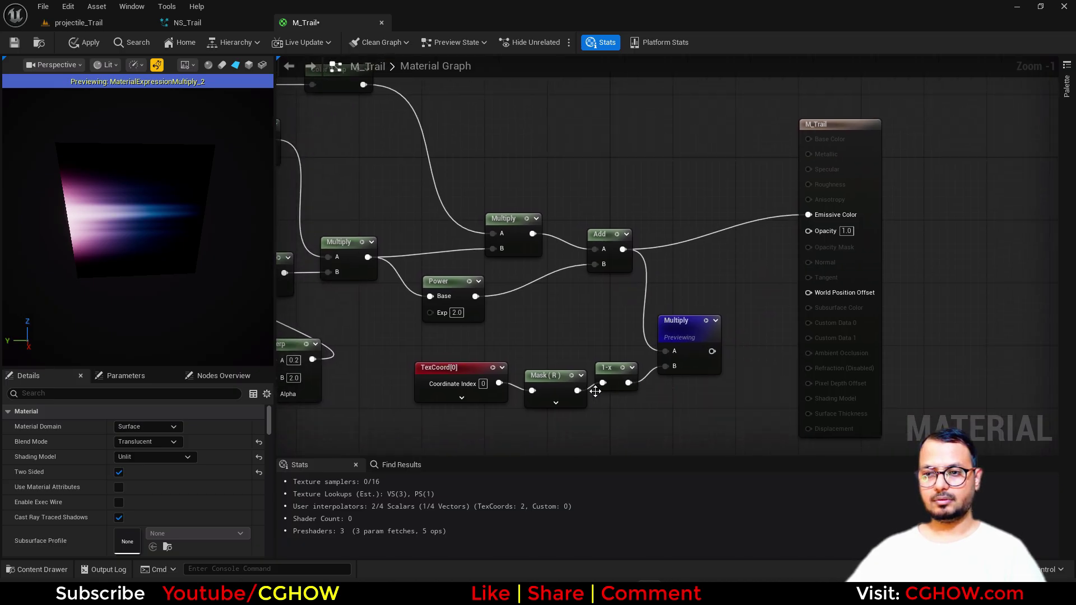
# Step: Connect the 1-x output directly to Opacity and delete the previewed Multiply node
pyautogui.moveTo(628, 383); pyautogui.dragTo(809, 231)
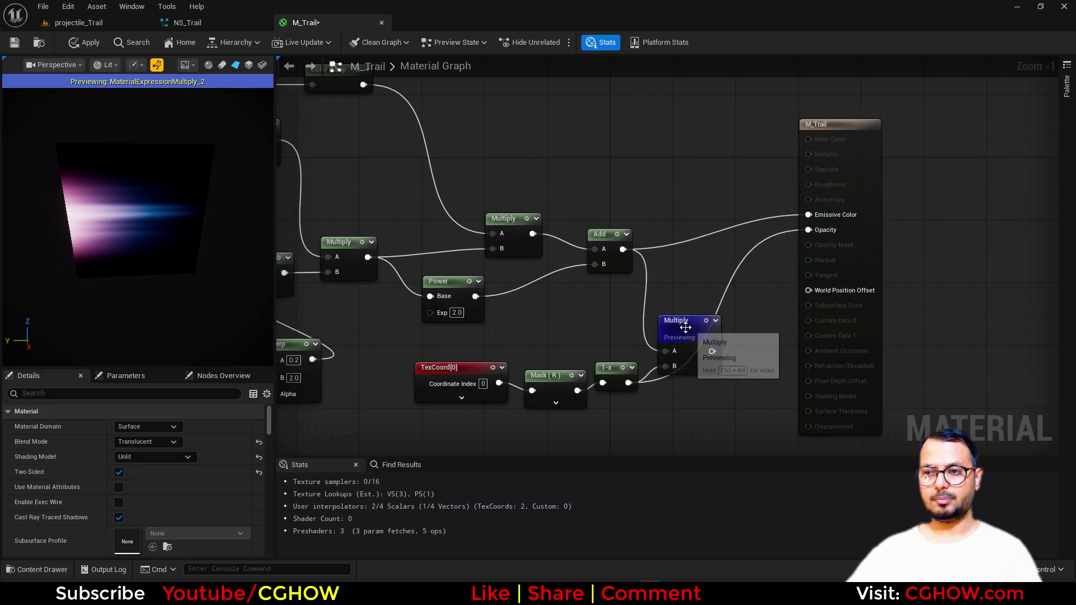
pyautogui.press('Delete')
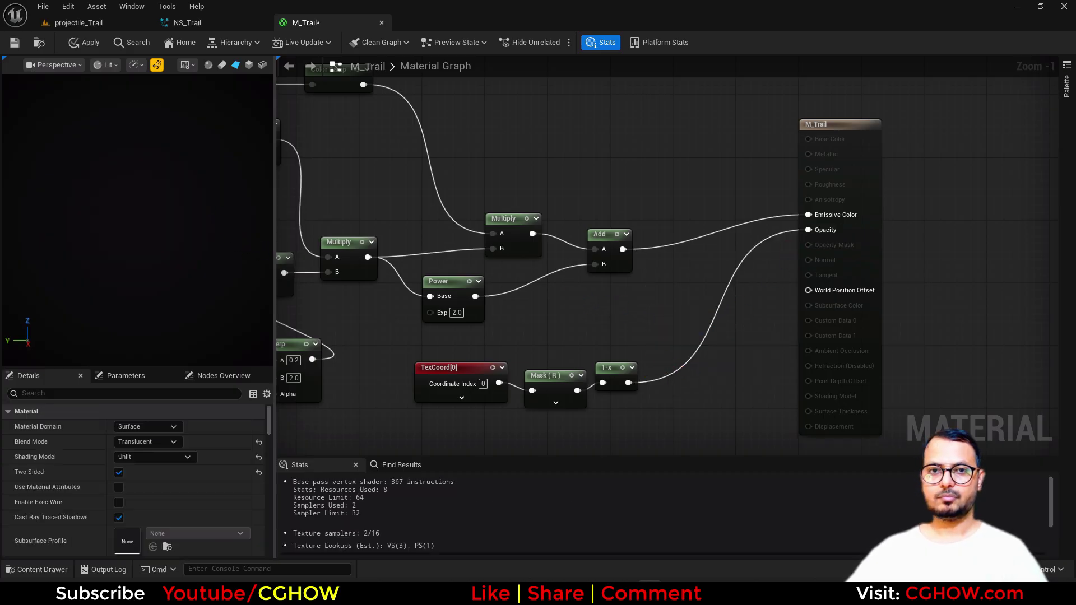
# Step: Set the material's blend mode to Additive, inspect the preview, and save M_Trail
pyautogui.click(879, 140)
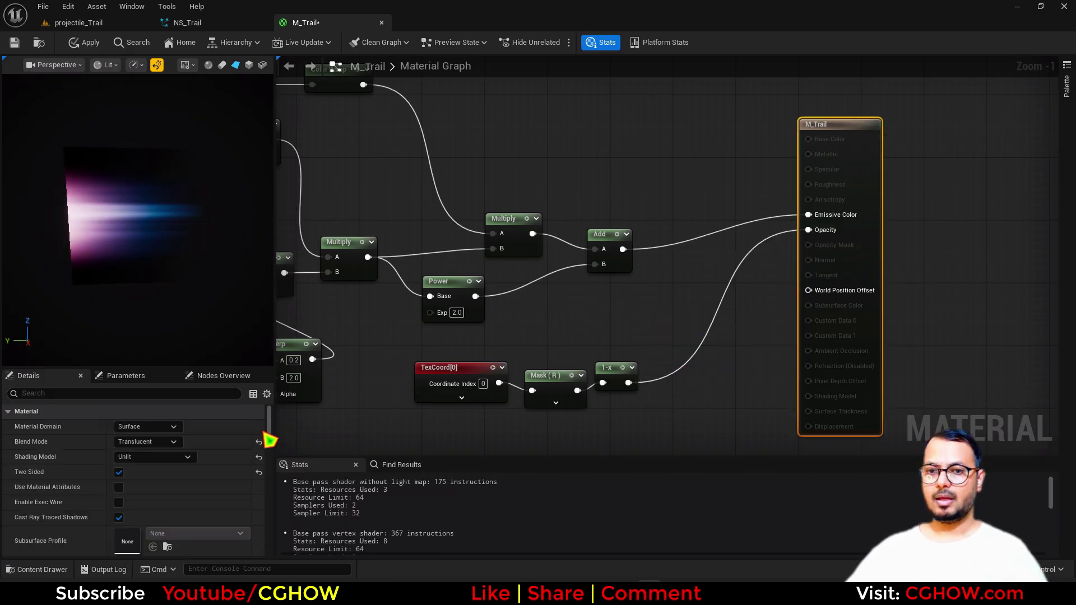
pyautogui.click(163, 442)
pyautogui.click(150, 489)
pyautogui.click(745, 301)
pyautogui.moveTo(508, 265); pyautogui.dragTo(629, 312, button='right')
pyautogui.scroll(-1, 629, 313)
pyautogui.moveTo(488, 320); pyautogui.dragTo(520, 224, button='right')
pyautogui.moveTo(169, 238)
pyautogui.mouseDown()
pyautogui.moveTo(193, 255)
pyautogui.moveTo(161, 231)
pyautogui.mouseUp()
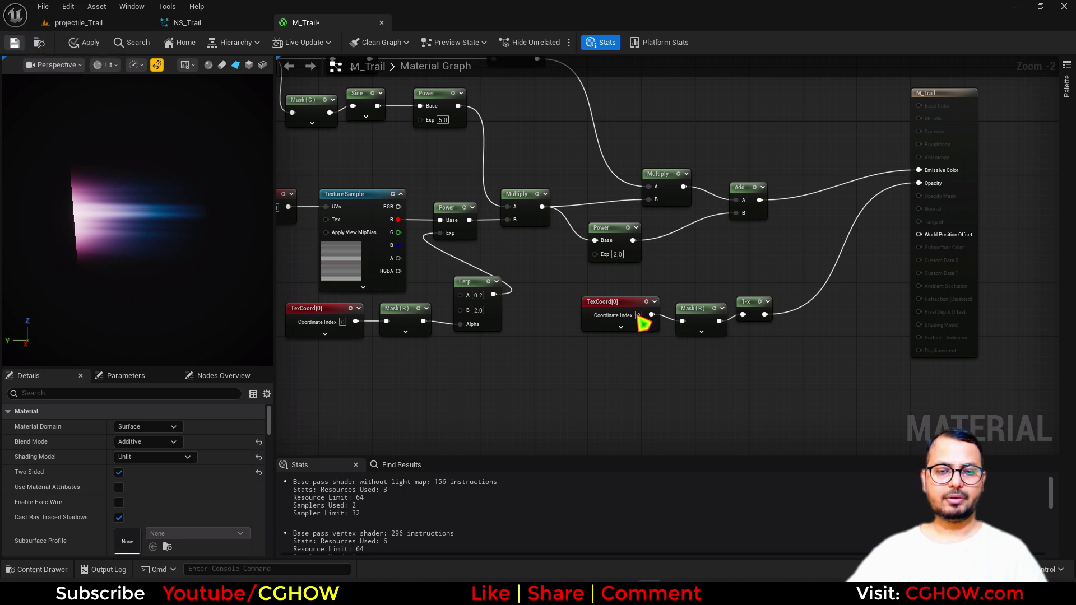
pyautogui.hotkey('ctrl', 's')
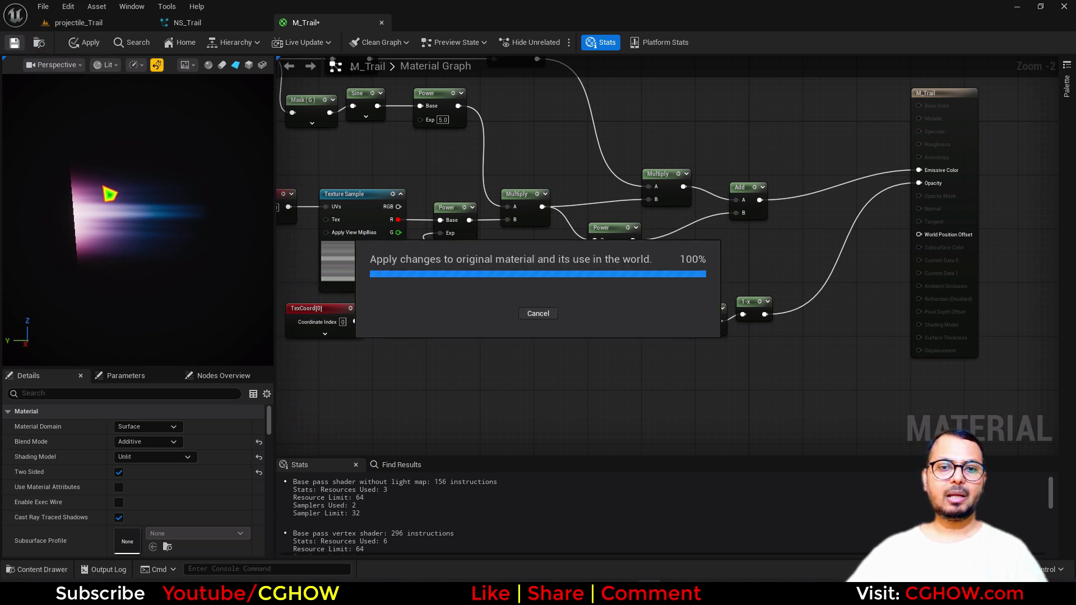
# Step: Assign M_Trail to the Ribbon Renderer in NS_Trail's Minimal emitter and view the trail in the level with the Sequencer open
pyautogui.click(84, 22)
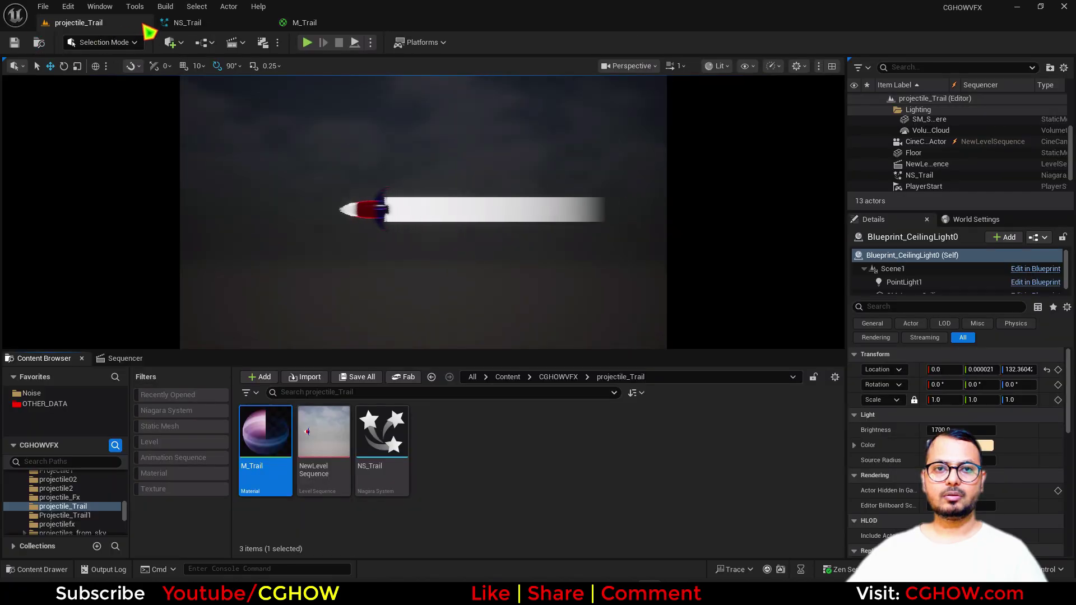
pyautogui.click(188, 23)
pyautogui.click(208, 430)
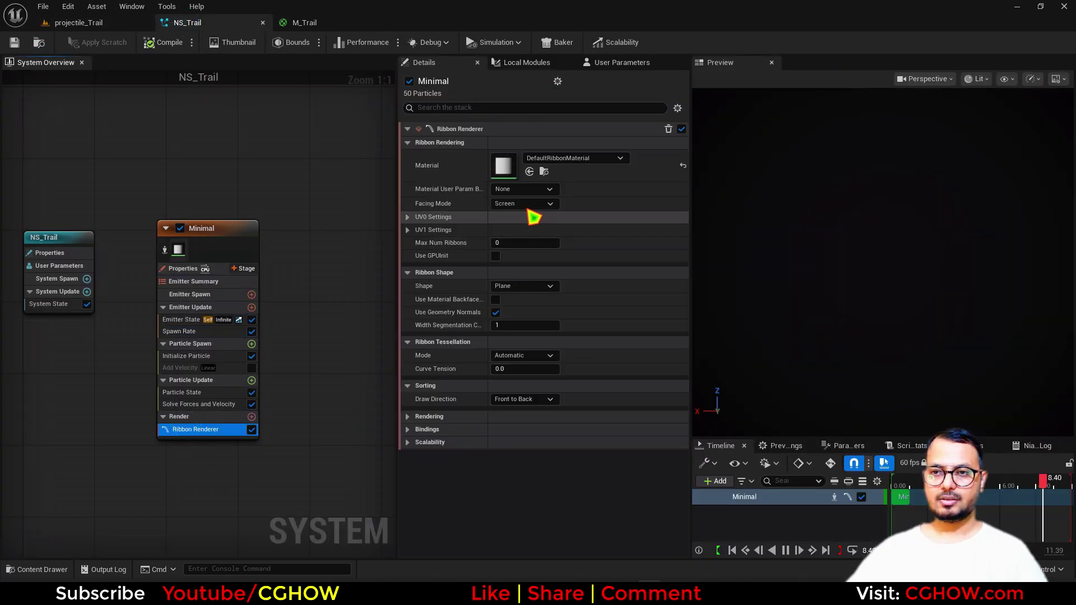
pyautogui.click(530, 171)
pyautogui.click(73, 23)
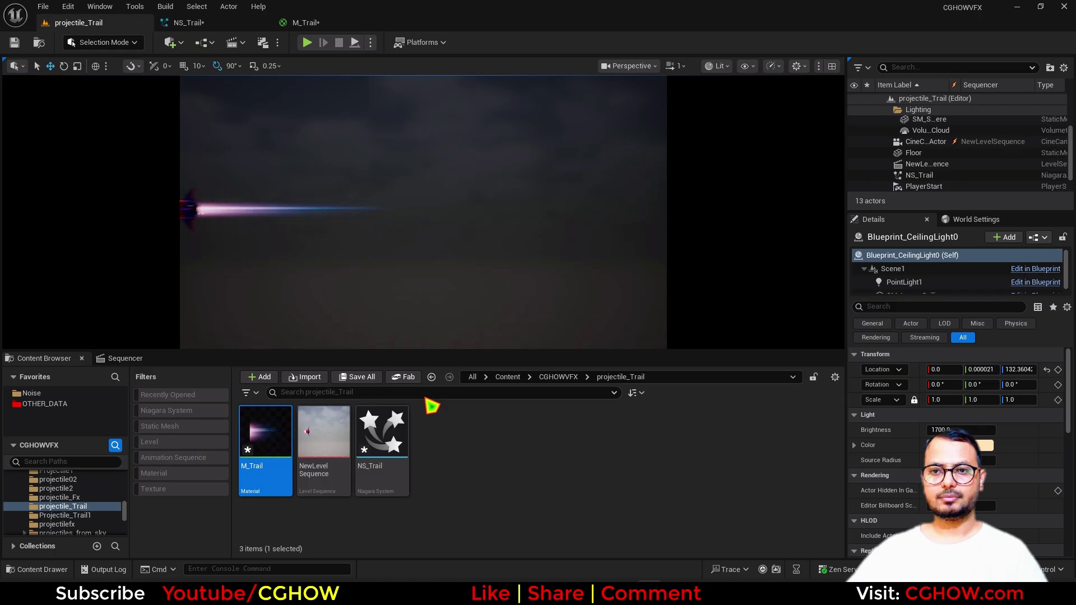
pyautogui.click(147, 361)
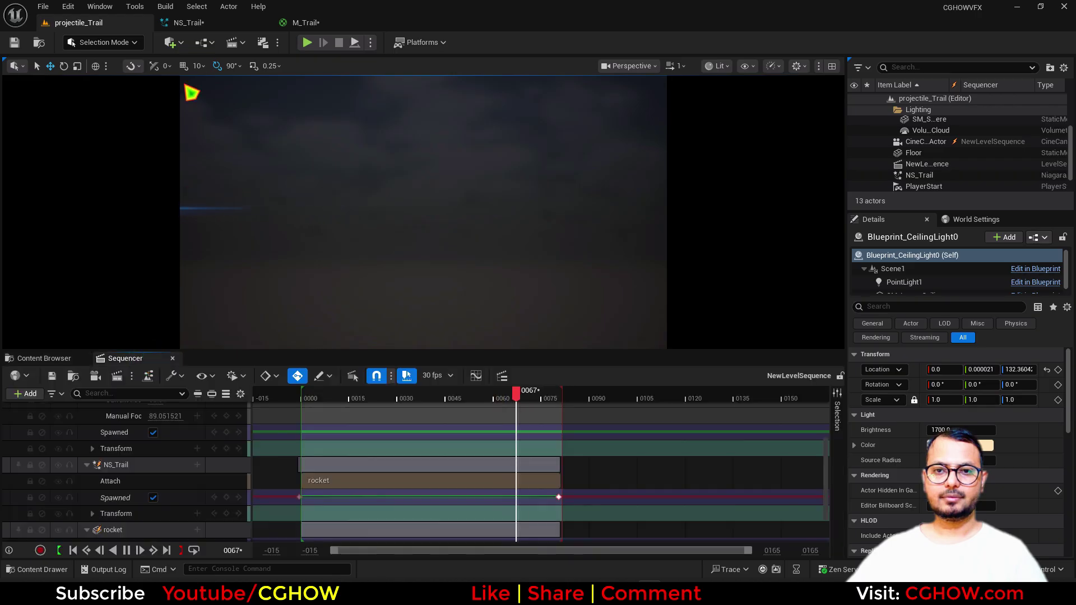
# Step: Duplicate the Minimal emitter in NS_Trail and place the copy beside the original
pyautogui.click(190, 24)
pyautogui.moveTo(230, 227); pyautogui.dragTo(157, 206, button='right')
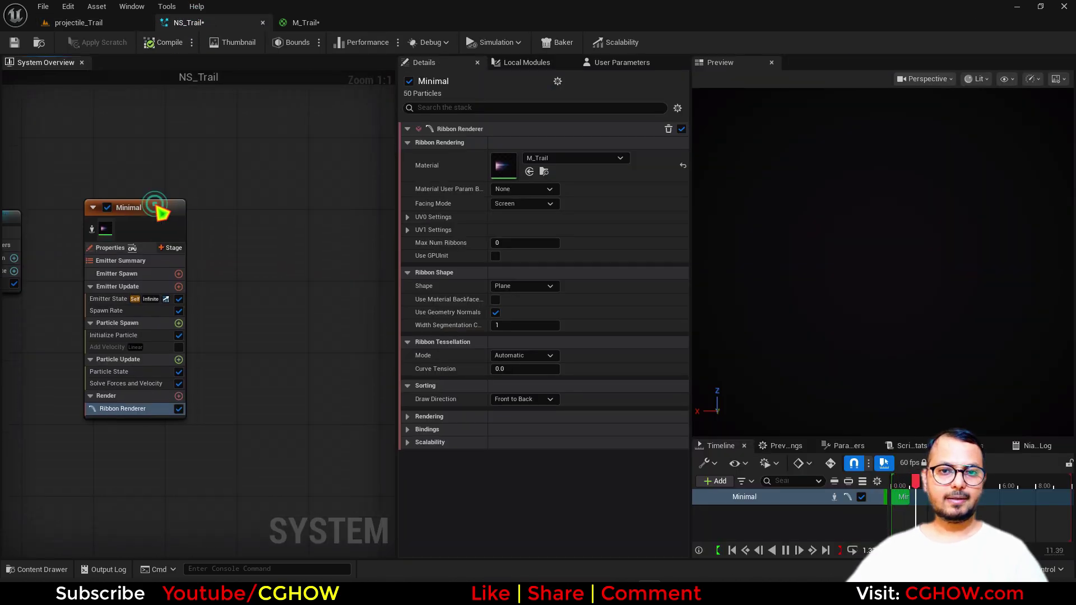
pyautogui.click(157, 206)
pyautogui.click(226, 192)
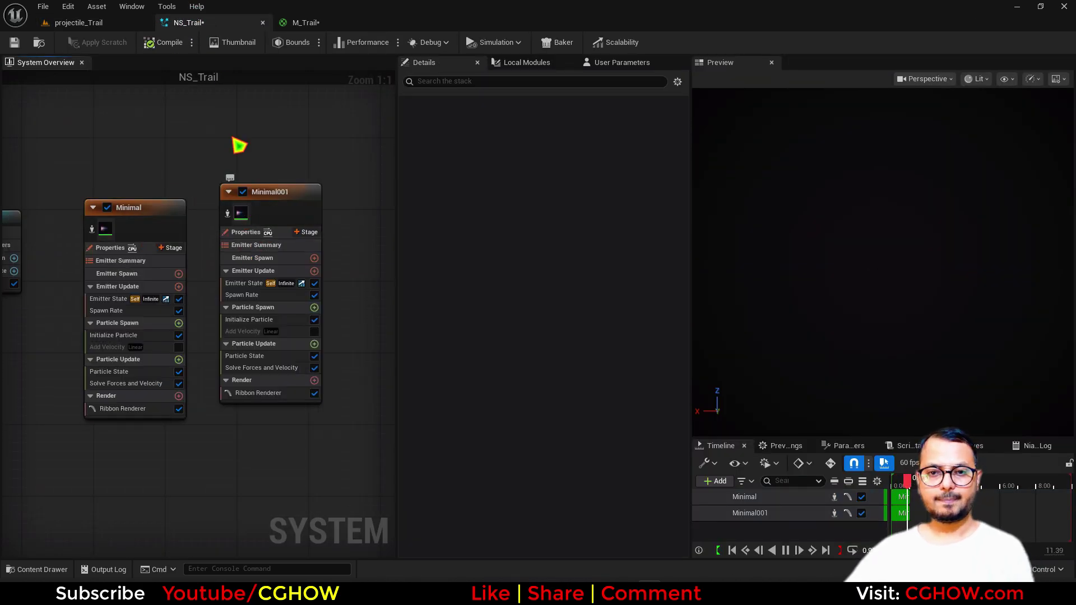
# Step: Add a Particle Color node above the Add node in the M_Trail material graph
pyautogui.click(303, 24)
pyautogui.scroll(1, 613, 231)
pyautogui.rightClick(604, 204)
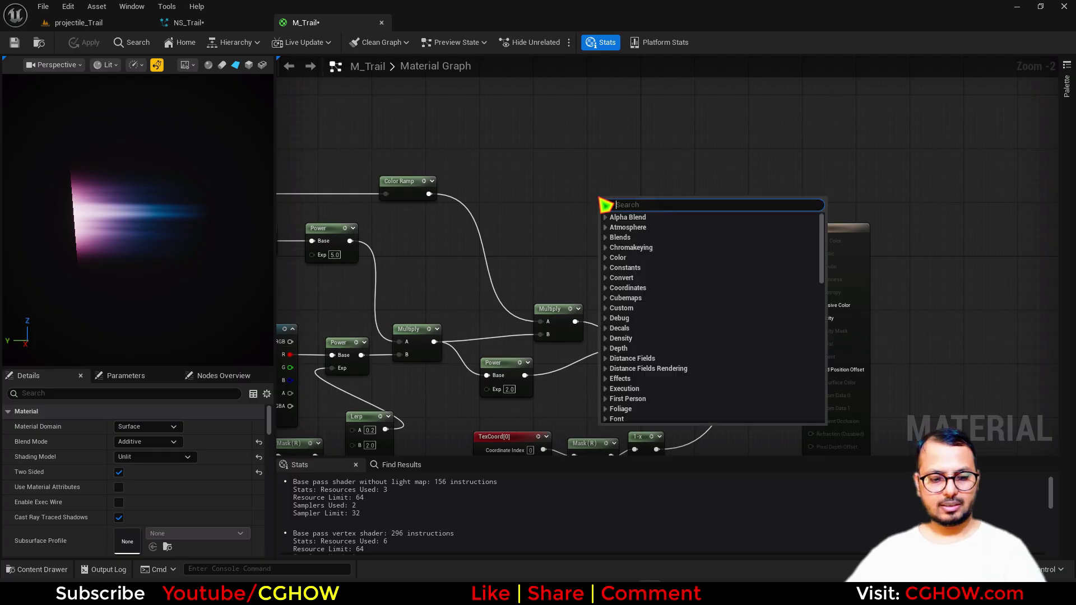
pyautogui.write('par')
pyautogui.click(646, 228)
pyautogui.moveTo(658, 276); pyautogui.dragTo(594, 209, button='right')
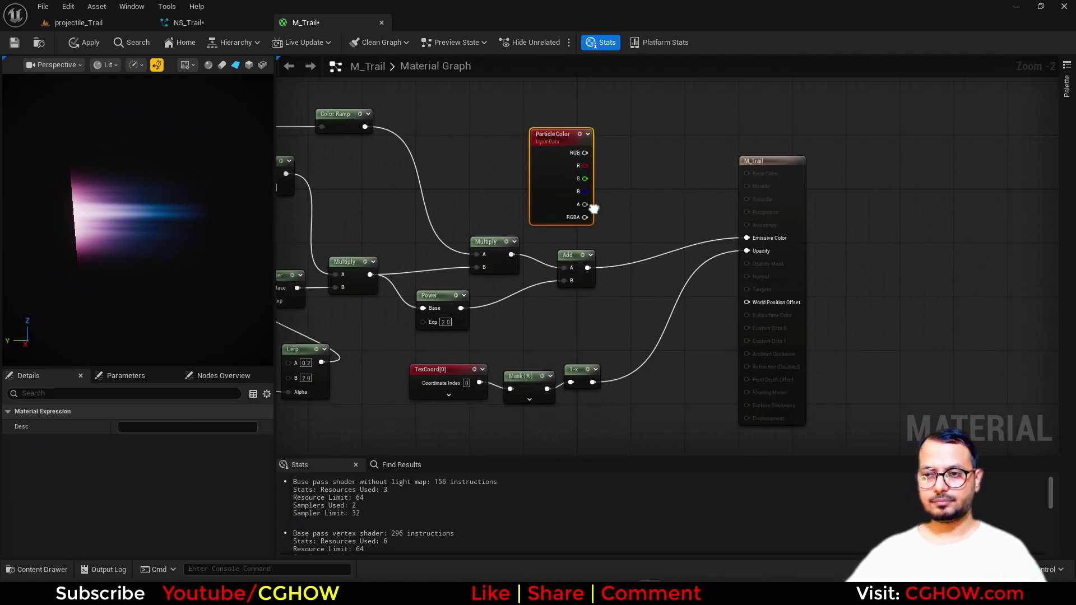
# Step: Multiply the 1-x output by the Particle Color alpha, route the product to Opacity, and apply the material changes
pyautogui.press('m')
pyautogui.click(627, 317)
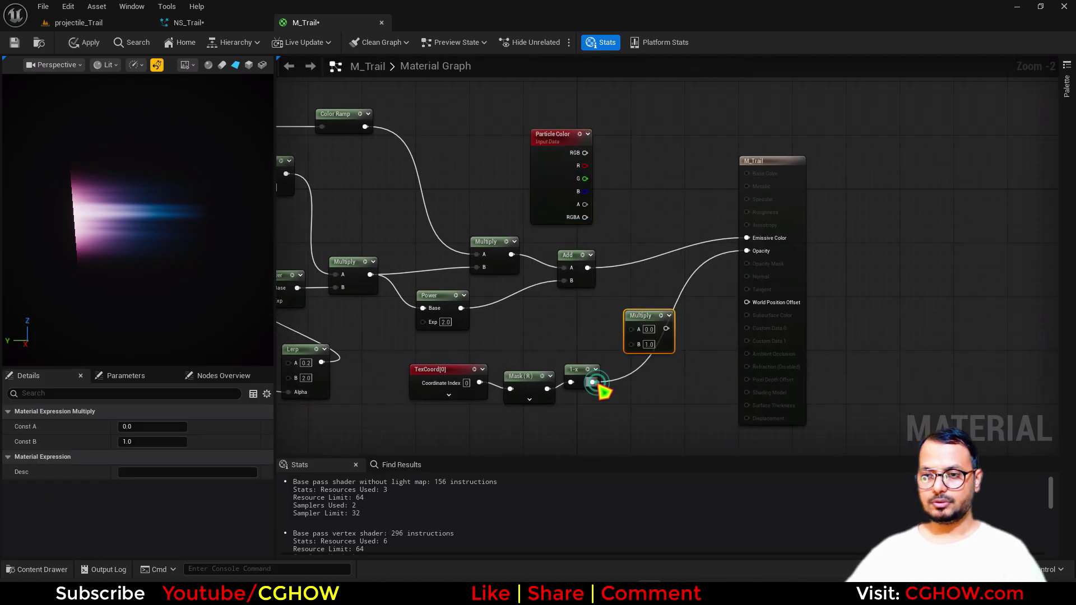
pyautogui.moveTo(593, 383); pyautogui.dragTo(585, 205)
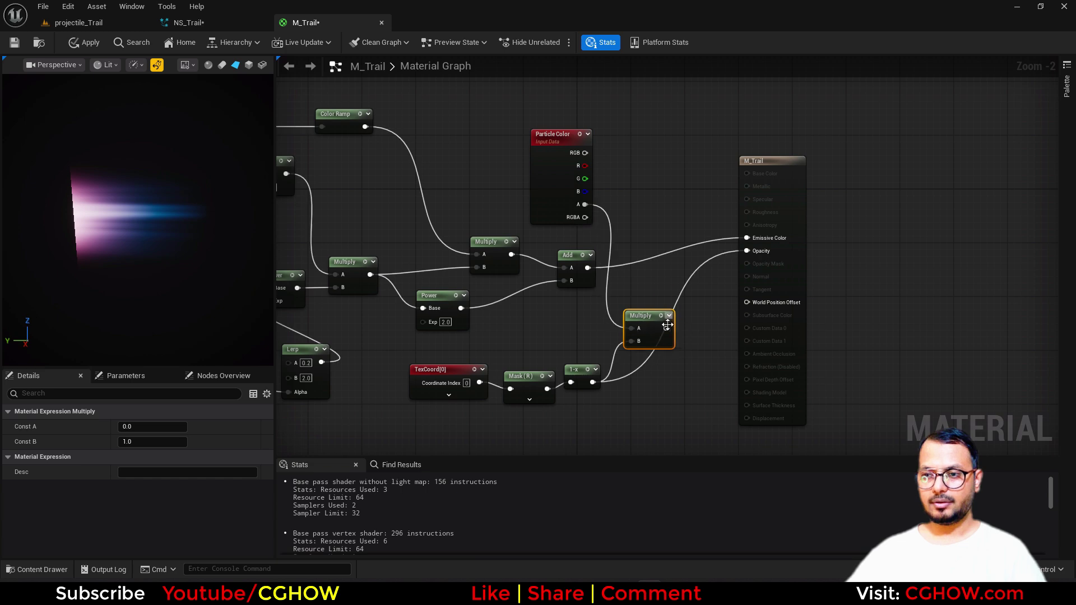
pyautogui.moveTo(666, 328); pyautogui.dragTo(748, 251)
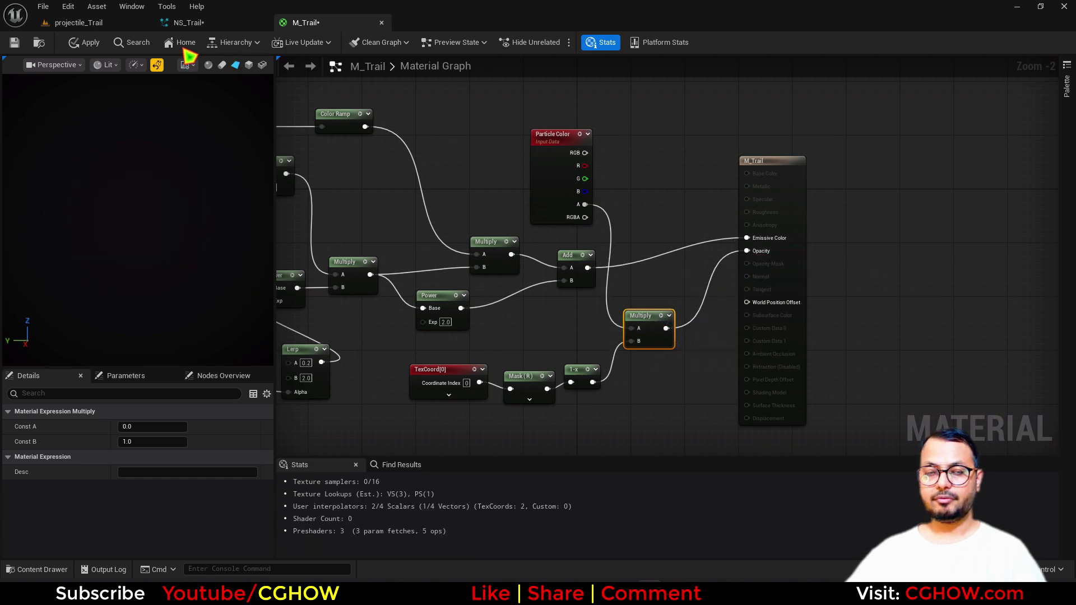
pyautogui.click(84, 43)
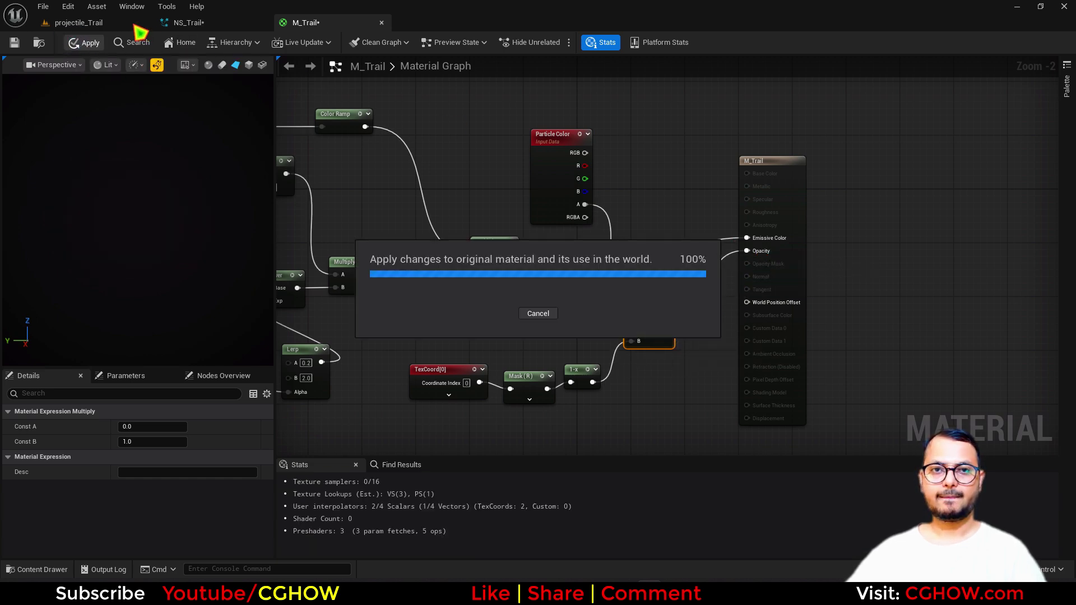
# Step: Give the duplicated emitter a ribbon width of 5.0 and a directly set color with alpha 0.3, and check it in the level
pyautogui.click(188, 23)
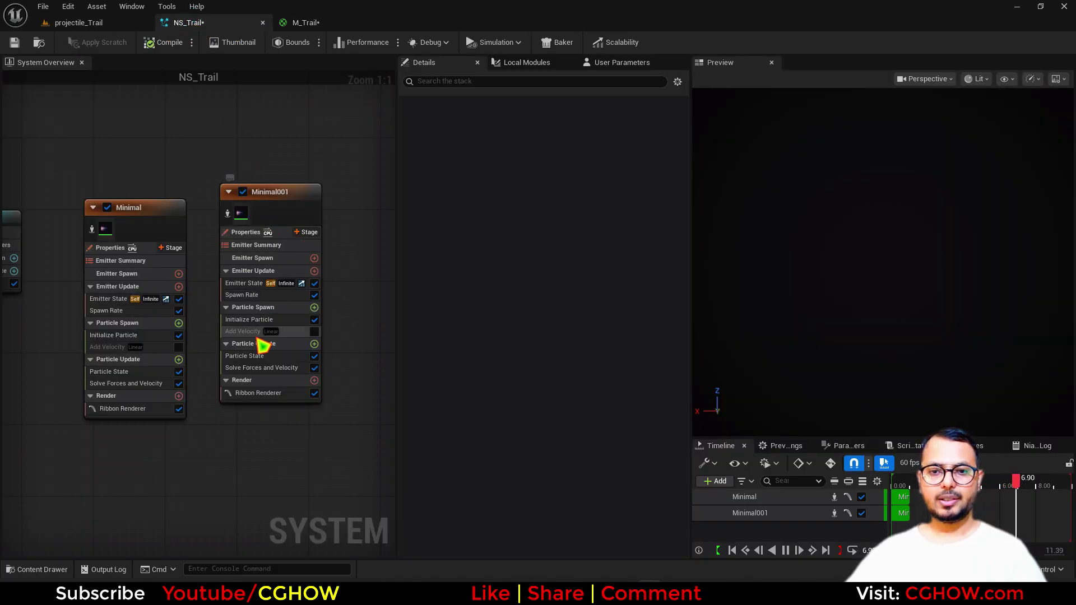
pyautogui.click(249, 319)
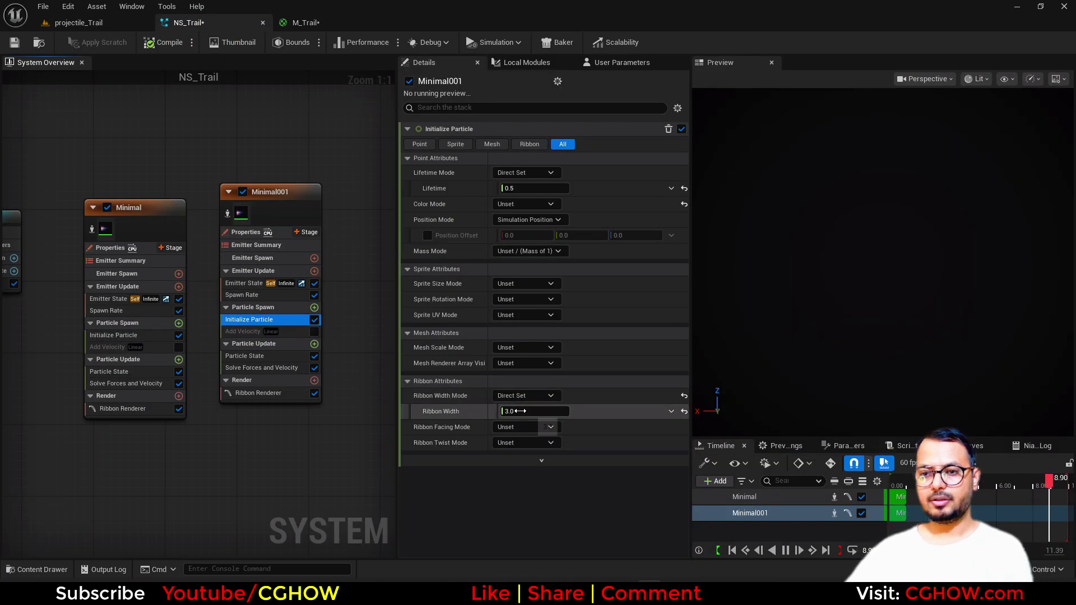
pyautogui.click(541, 413)
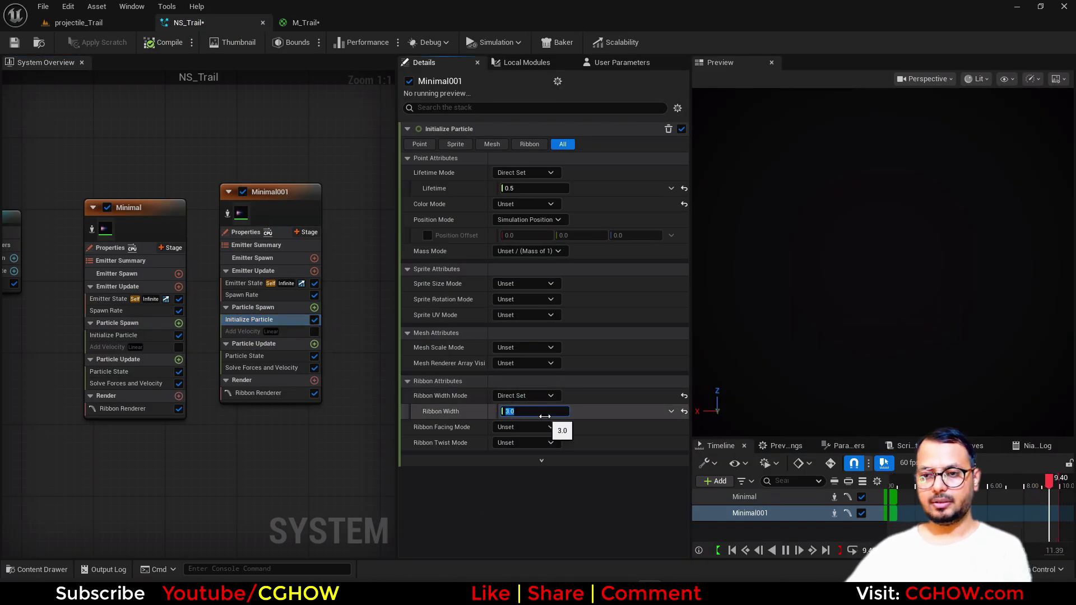
pyautogui.click(524, 204)
pyautogui.click(530, 230)
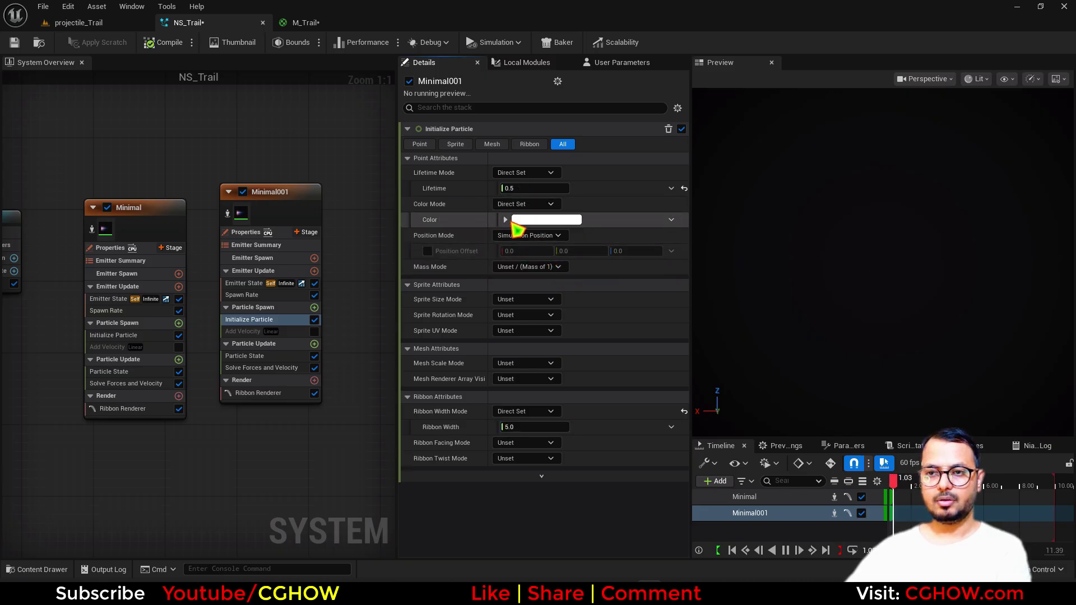
pyautogui.click(506, 219)
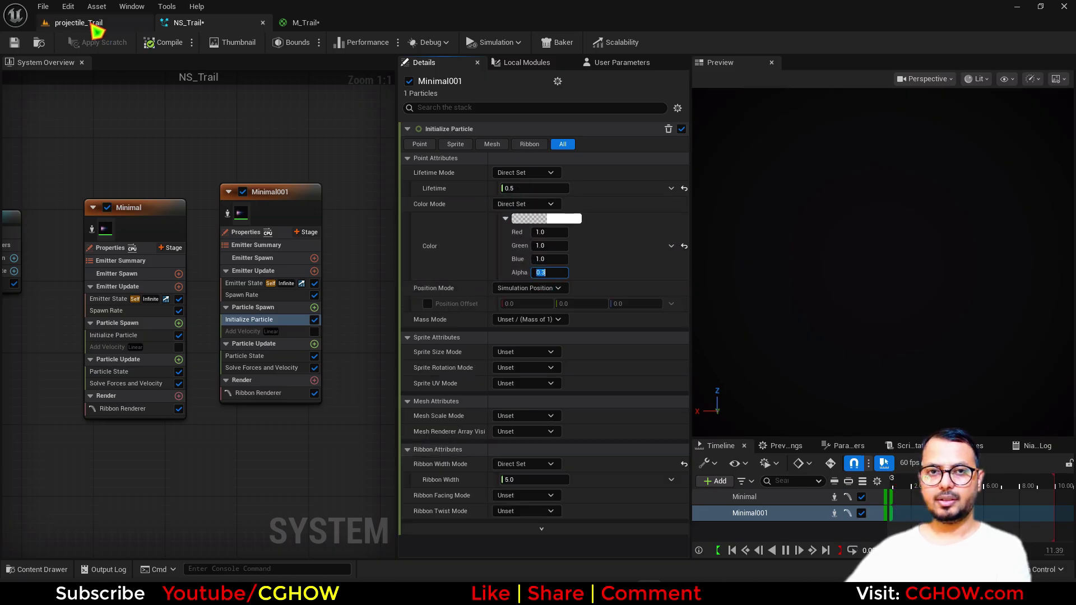
pyautogui.click(90, 23)
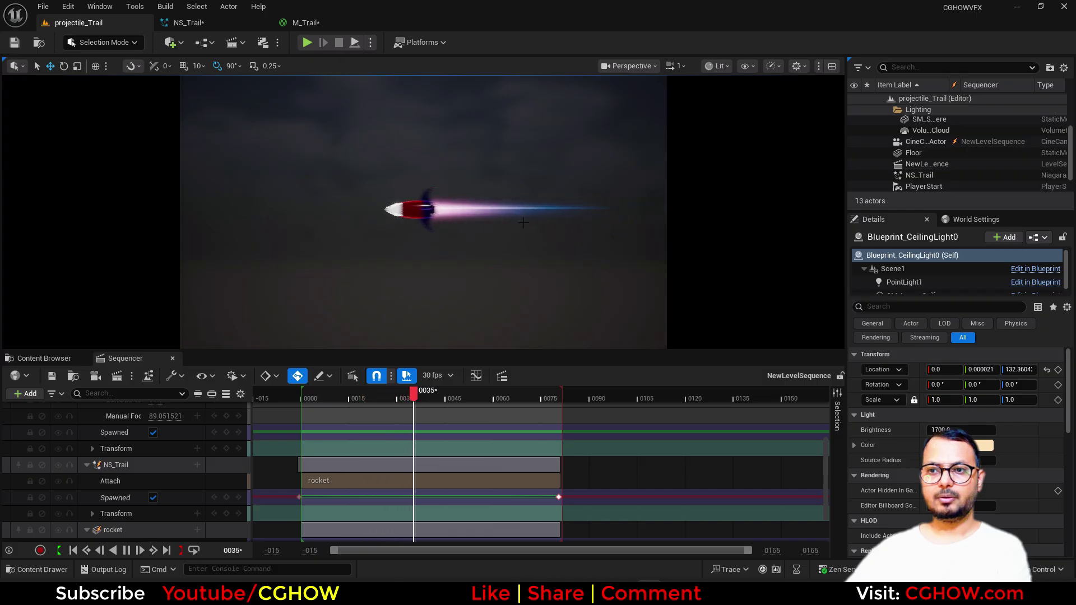
# Step: Set the duplicated emitter's ribbon width to 8, scrub the level sequence to check the glow, and return to the start frame
pyautogui.click(240, 23)
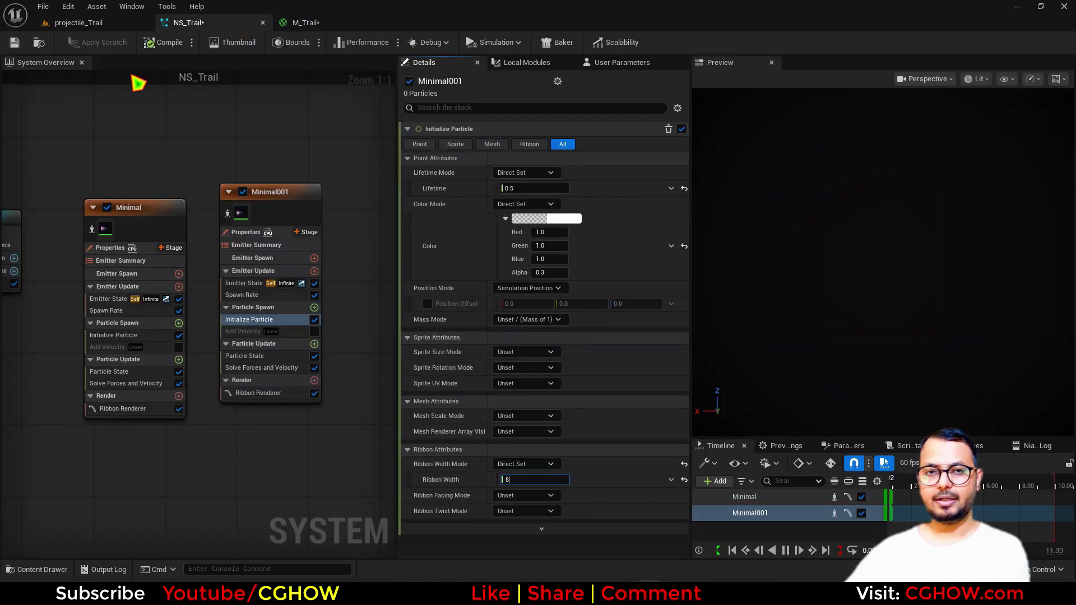
pyautogui.click(84, 22)
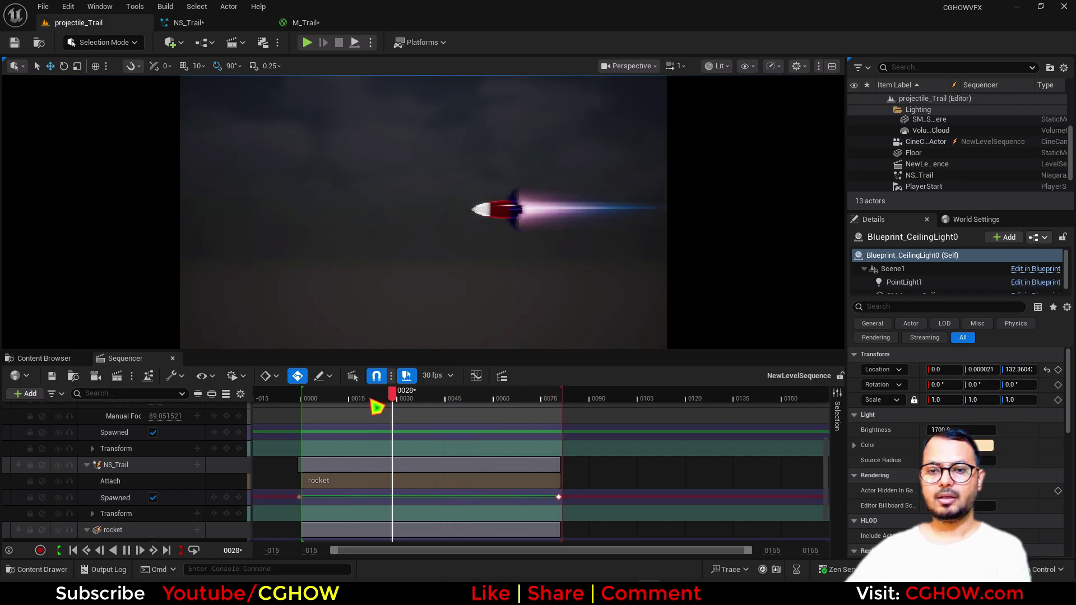
pyautogui.moveTo(379, 404); pyautogui.dragTo(506, 405)
pyautogui.click(73, 551)
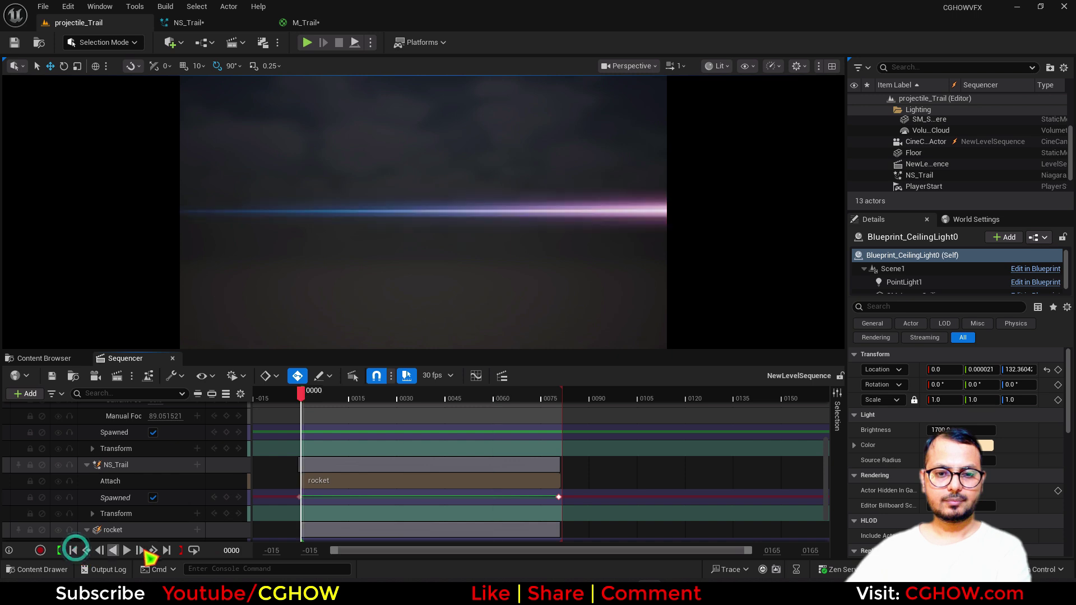
# Step: Play the level sequence, scrub to frame 38, and place a point light at the rocket's tail
pyautogui.click(126, 551)
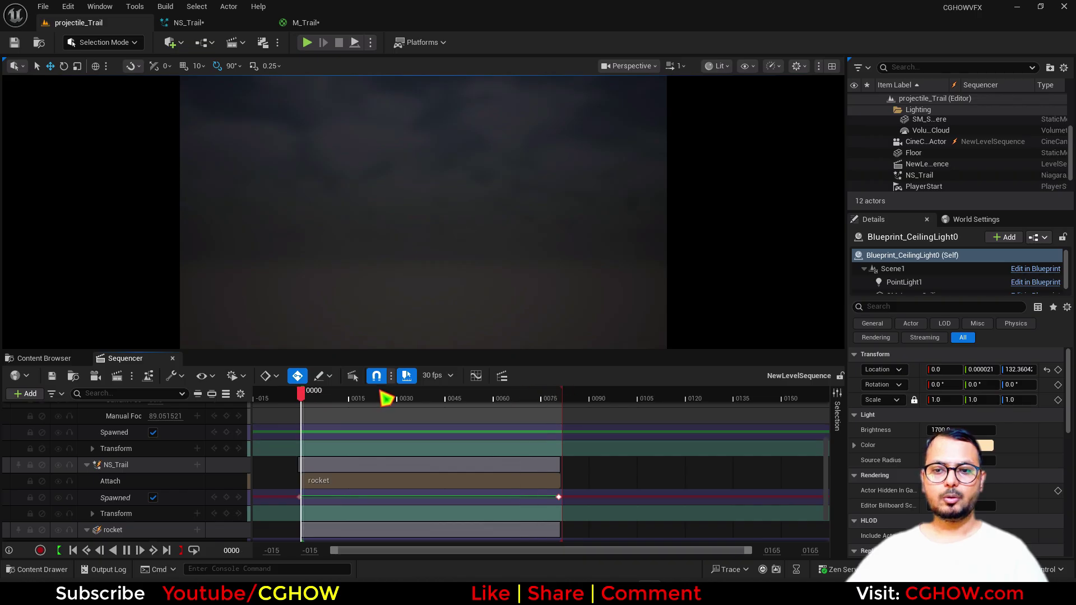
pyautogui.moveTo(359, 399); pyautogui.dragTo(430, 406)
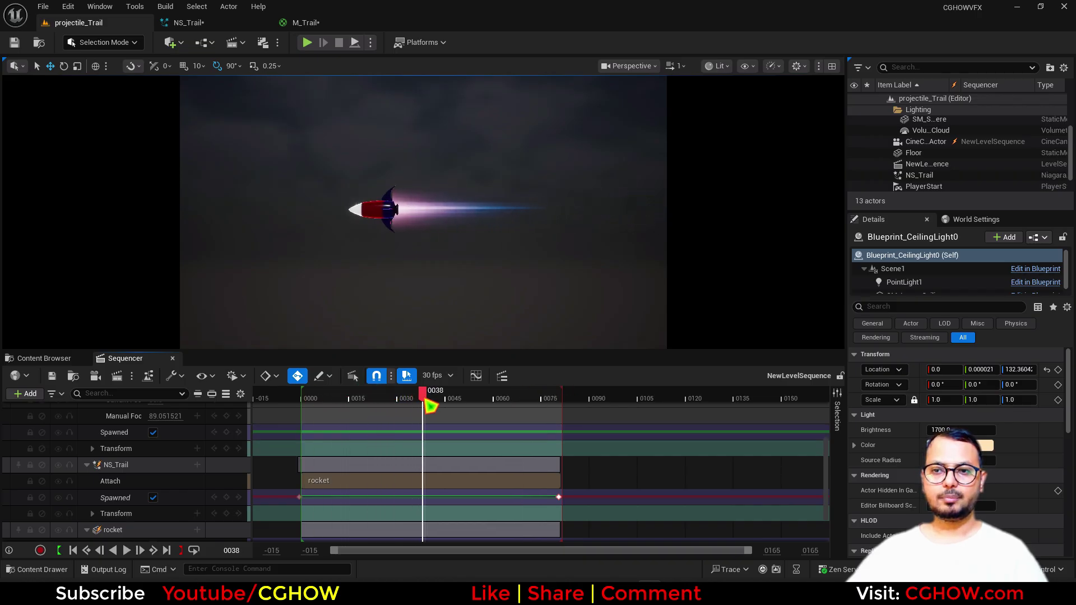
pyautogui.click(177, 44)
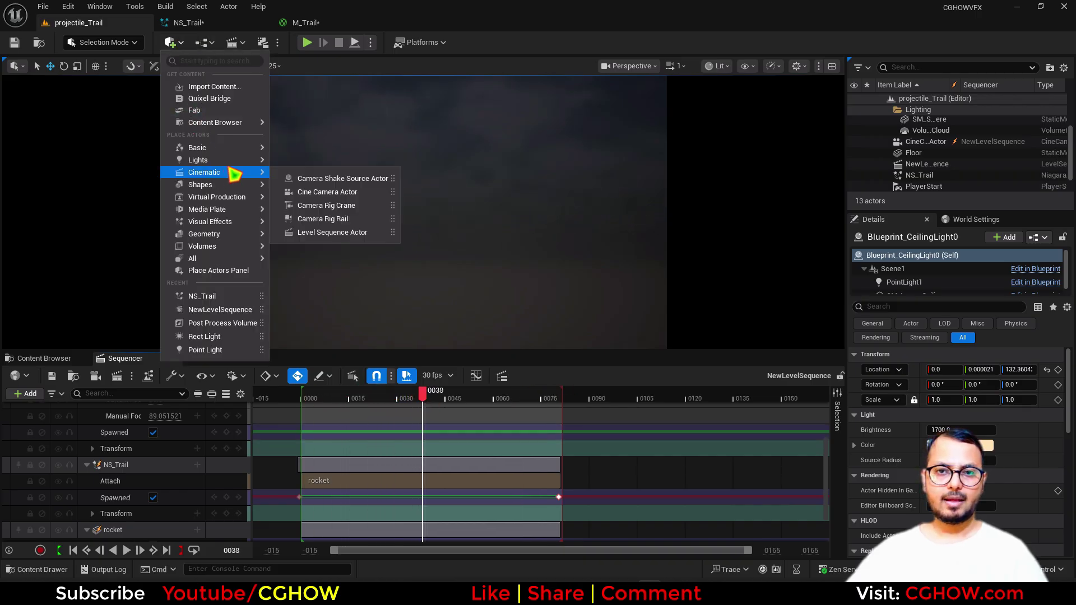
pyautogui.moveTo(262, 161)
pyautogui.moveTo(315, 179); pyautogui.dragTo(409, 208)
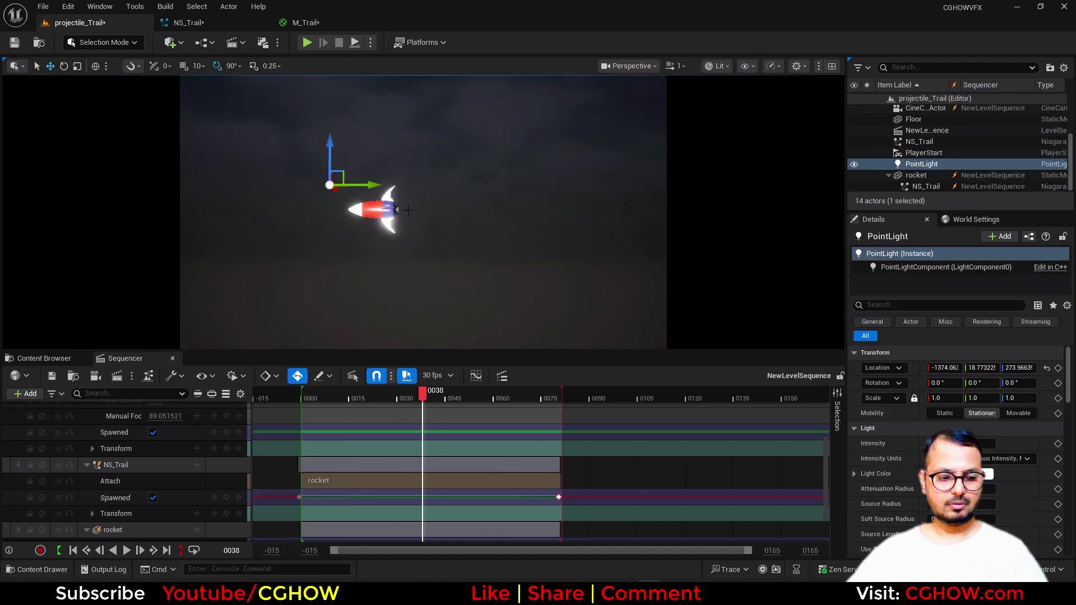
pyautogui.press('g')
pyautogui.moveTo(343, 171); pyautogui.dragTo(419, 194)
# Step: Release the viewport from the camera cut, parent the PointLight to the rocket, and reset its location
pyautogui.scroll(3, 225, 481)
pyautogui.scroll(2, 224, 481)
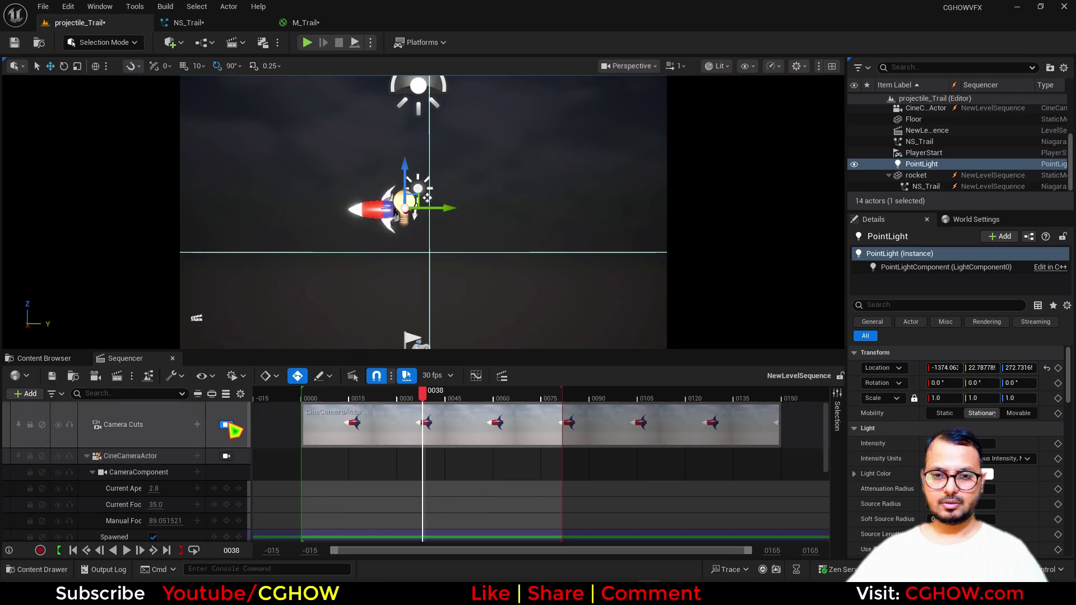
pyautogui.click(227, 424)
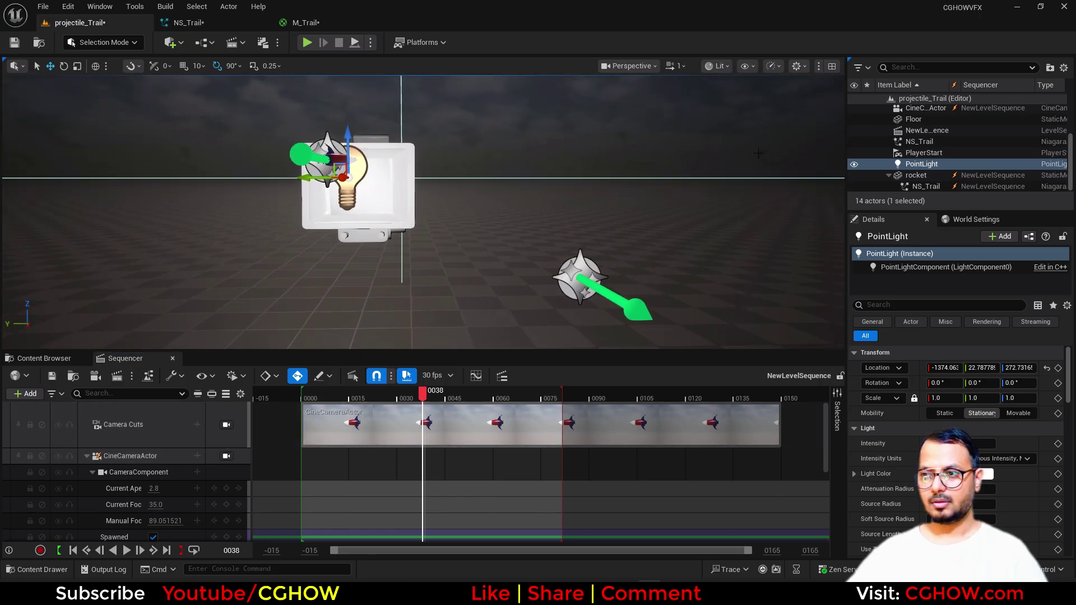
pyautogui.moveTo(920, 167); pyautogui.dragTo(922, 175)
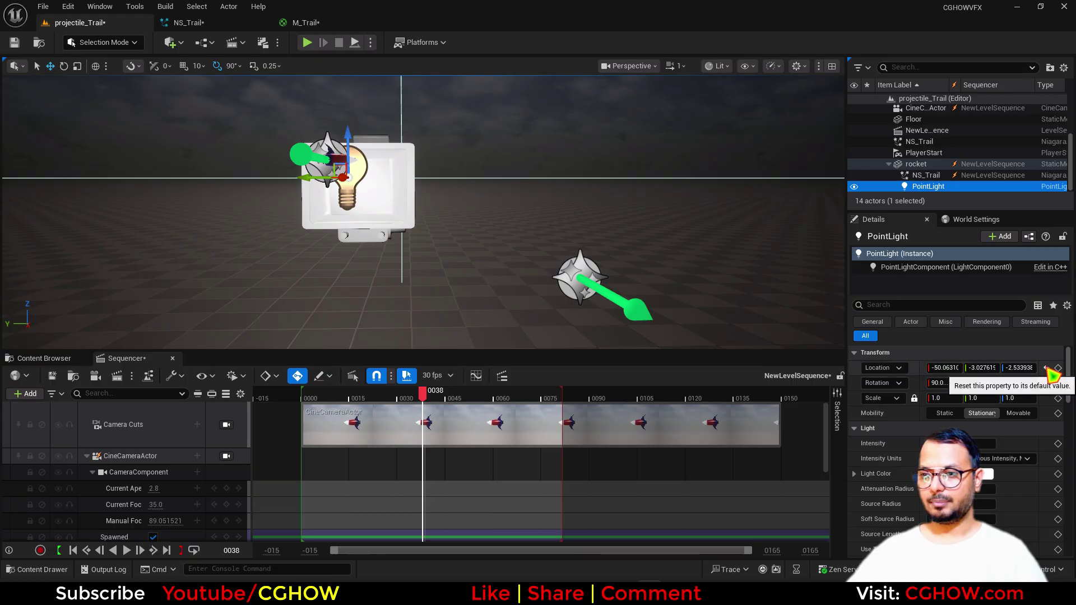
pyautogui.click(1047, 368)
pyautogui.moveTo(441, 201); pyautogui.dragTo(418, 184, button='right')
pyautogui.press('g')
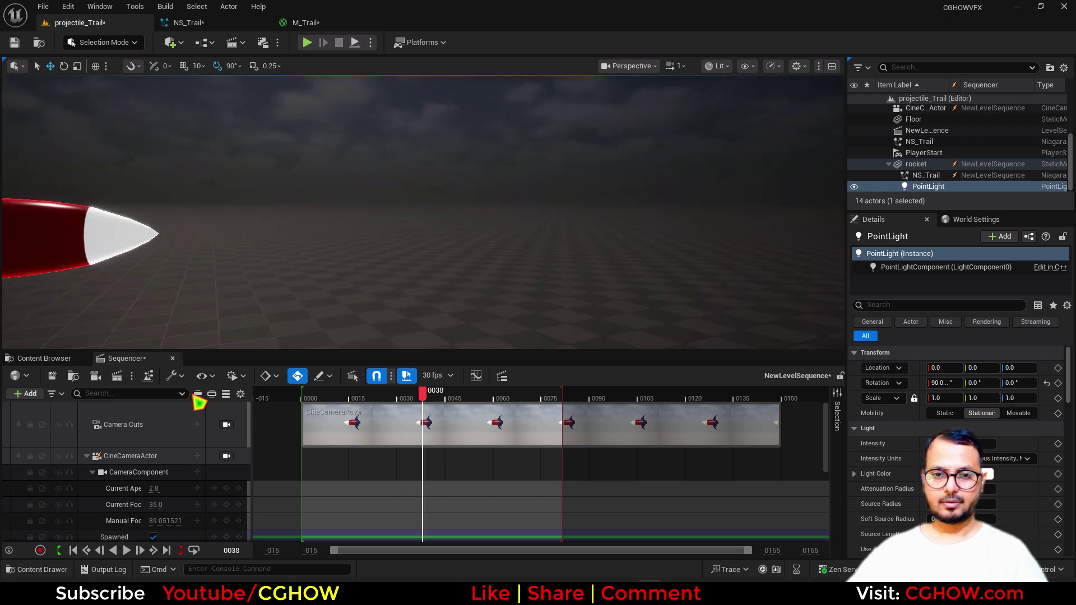
# Step: Return to the camera cut view and shift the PointLight along the rocket's length toward the rear of its tail
pyautogui.click(227, 424)
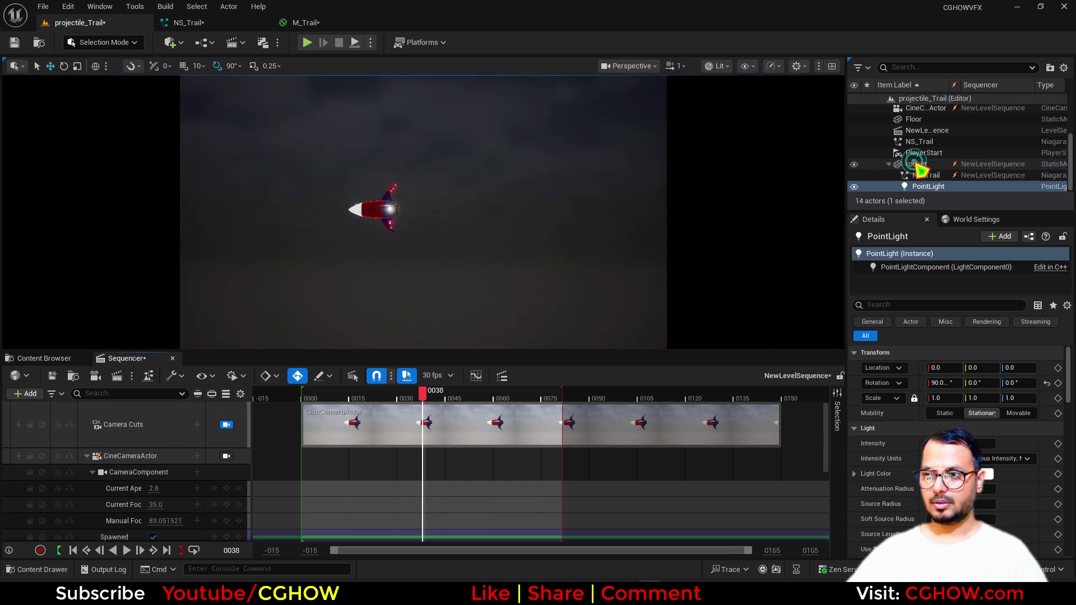
pyautogui.click(929, 186)
pyautogui.moveTo(436, 211); pyautogui.dragTo(449, 212)
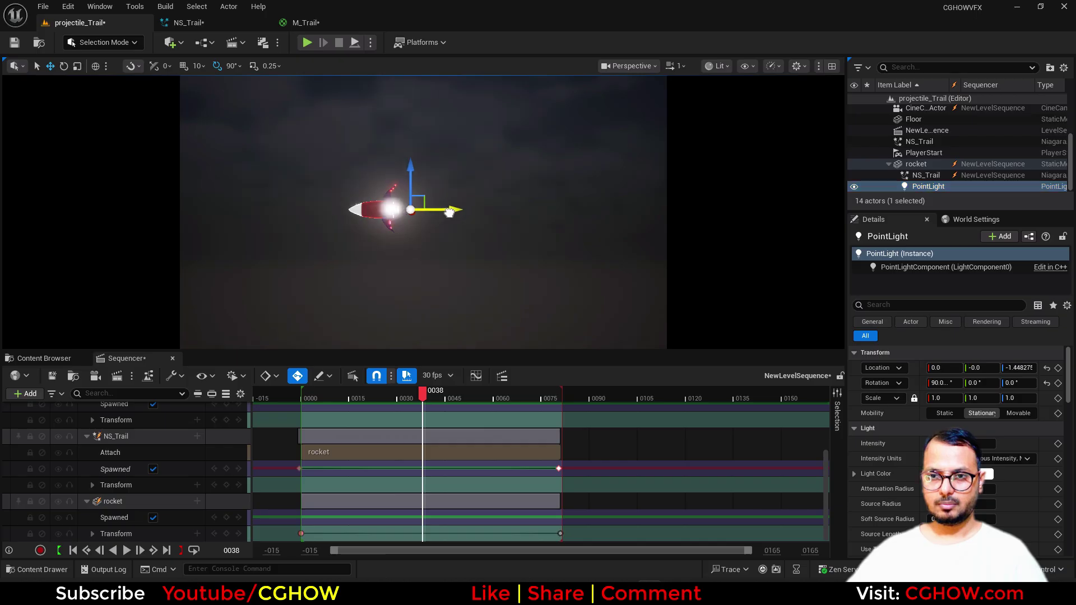
# Step: Set the PointLight's color to light pink (R 1.0, G 0.543, B 0.866) and lower its intensity
pyautogui.click(976, 474)
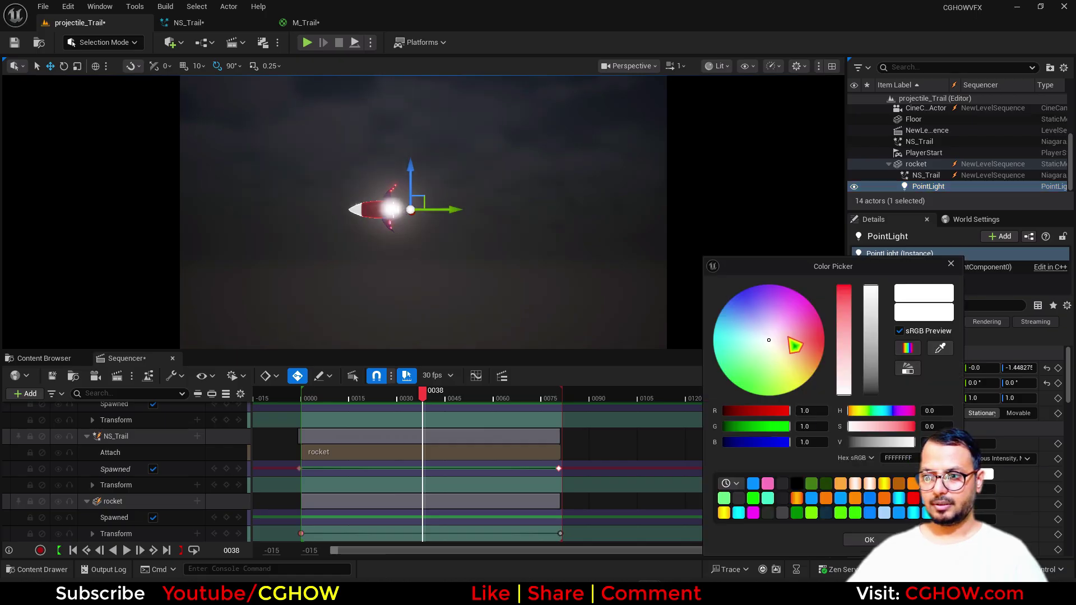
pyautogui.moveTo(791, 339); pyautogui.dragTo(788, 322)
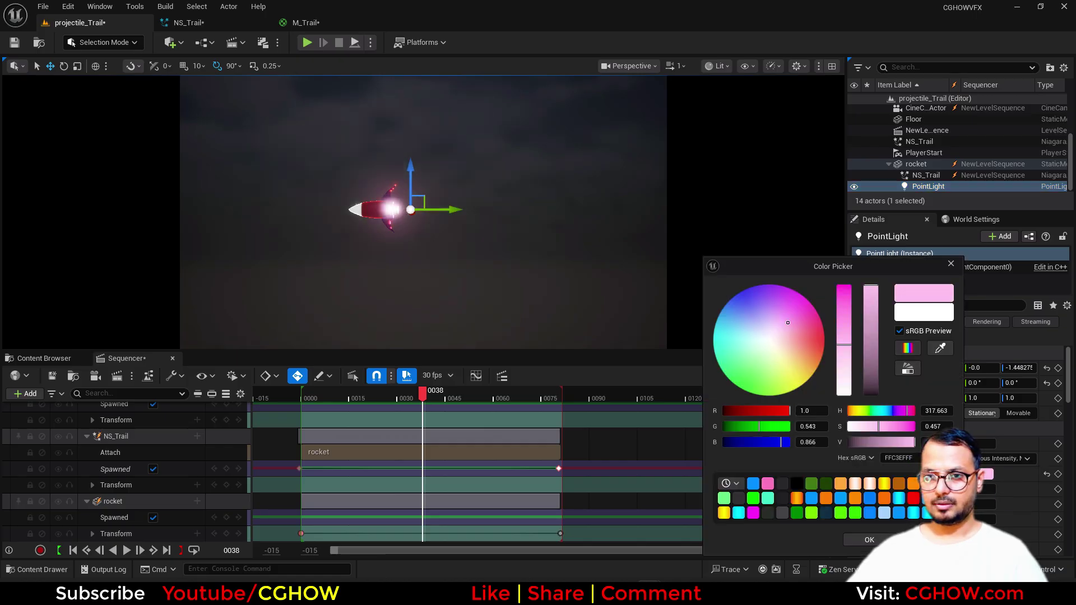
pyautogui.click(878, 538)
pyautogui.moveTo(962, 444); pyautogui.dragTo(942, 444)
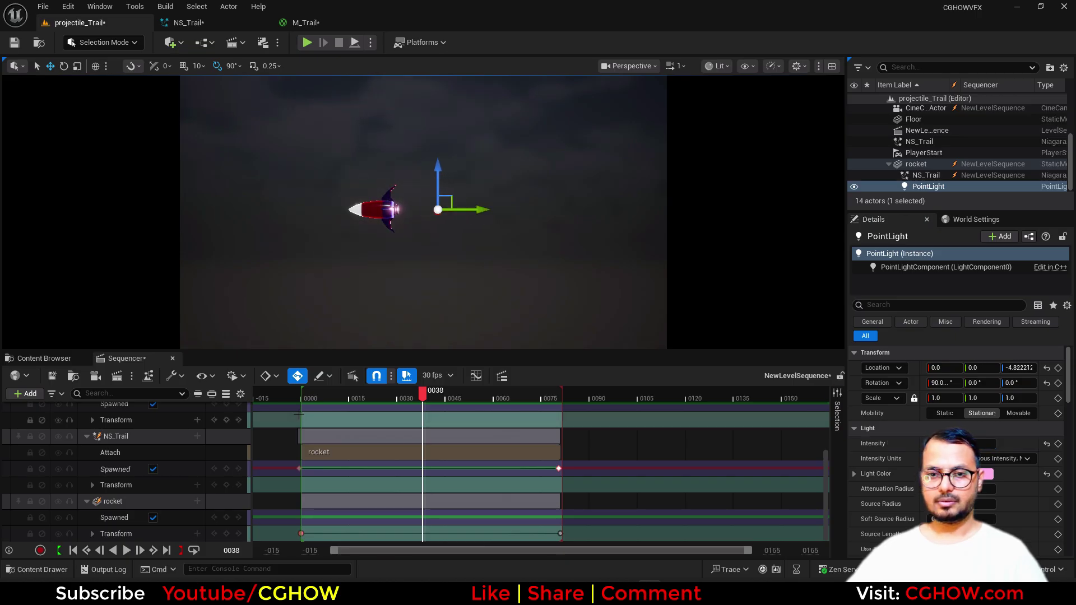
# Step: Replay the level sequence from the start frame to check the rocket's tail light together with the trail
pyautogui.scroll(3, 219, 454)
pyautogui.scroll(2, 229, 426)
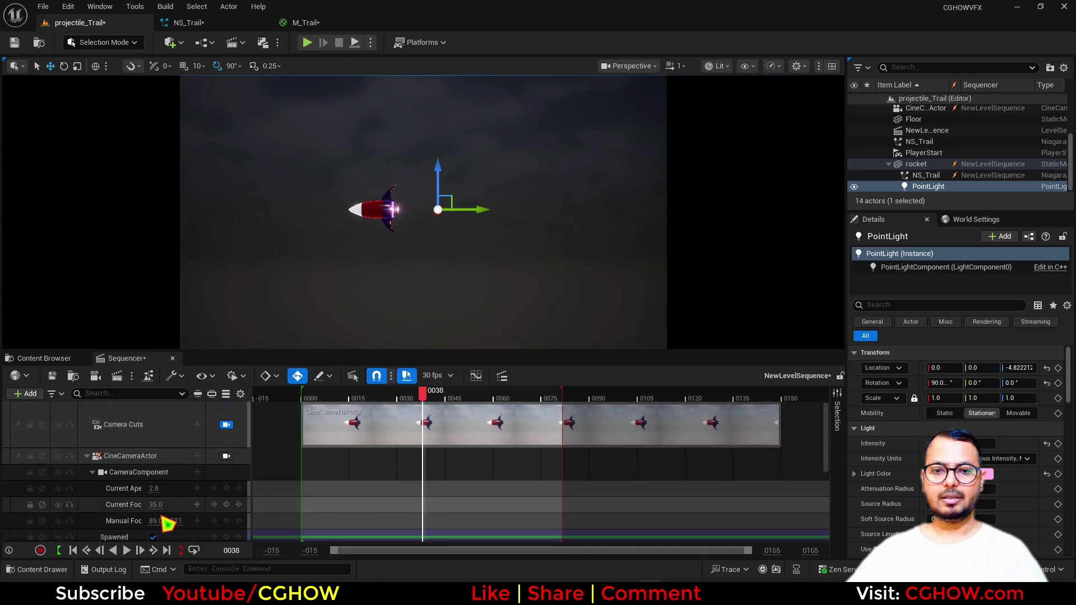
pyautogui.click(73, 550)
pyautogui.click(127, 551)
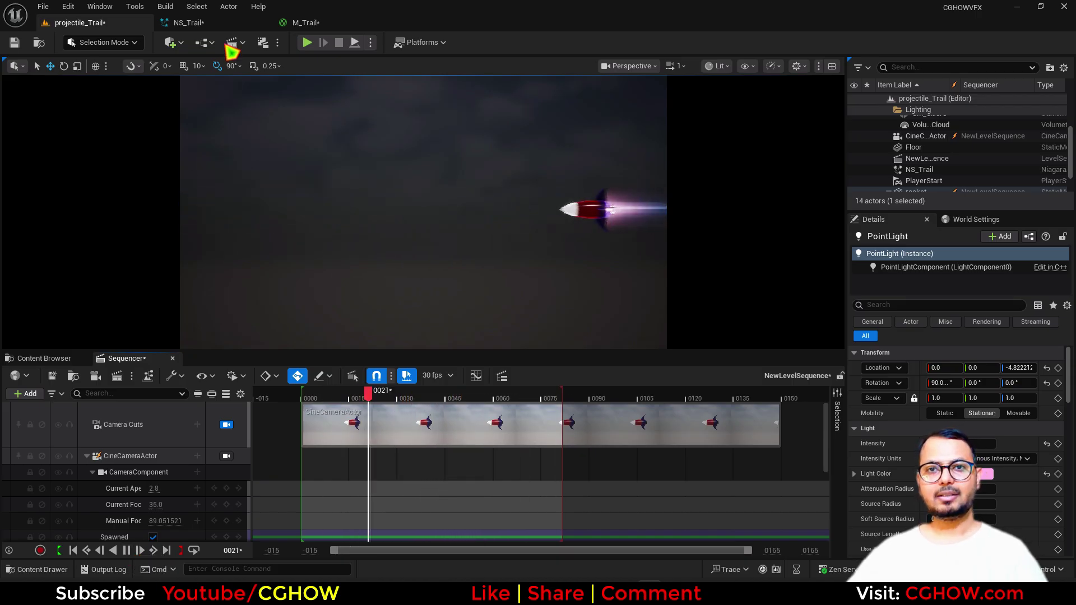
# Step: Review the M_Trail material graph from its texture coordinates to the output, and return to the projectile_Trail level
pyautogui.click(313, 23)
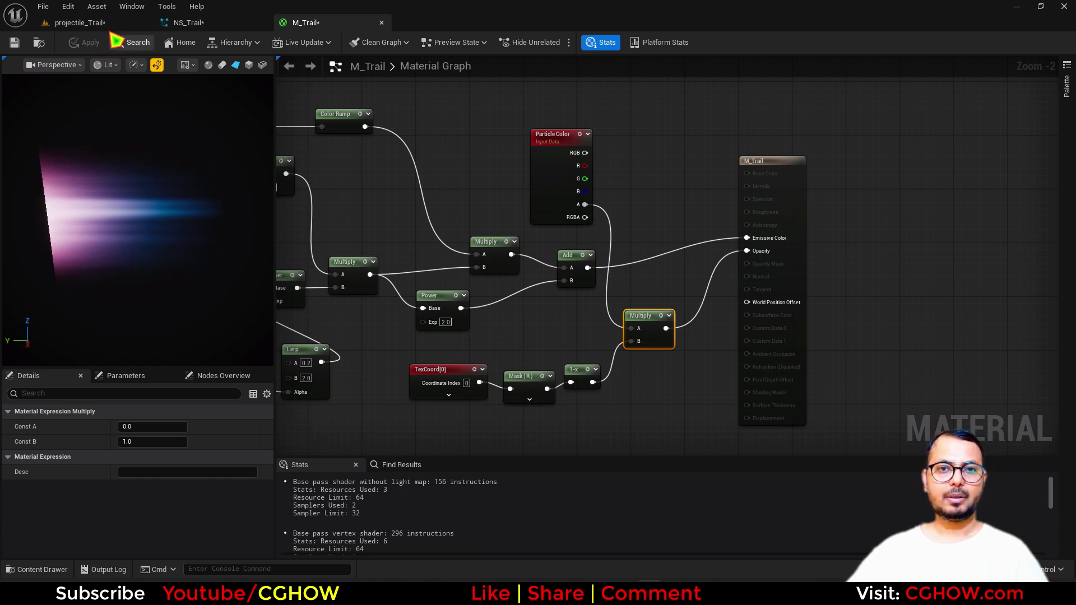
pyautogui.moveTo(435, 300); pyautogui.dragTo(730, 286, button='right')
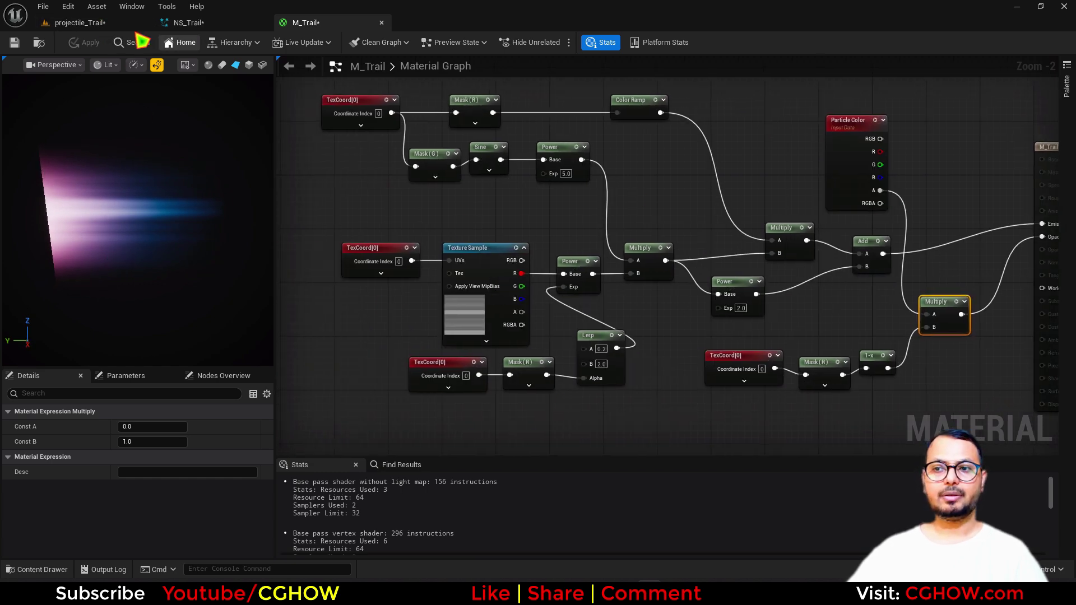
pyautogui.click(106, 21)
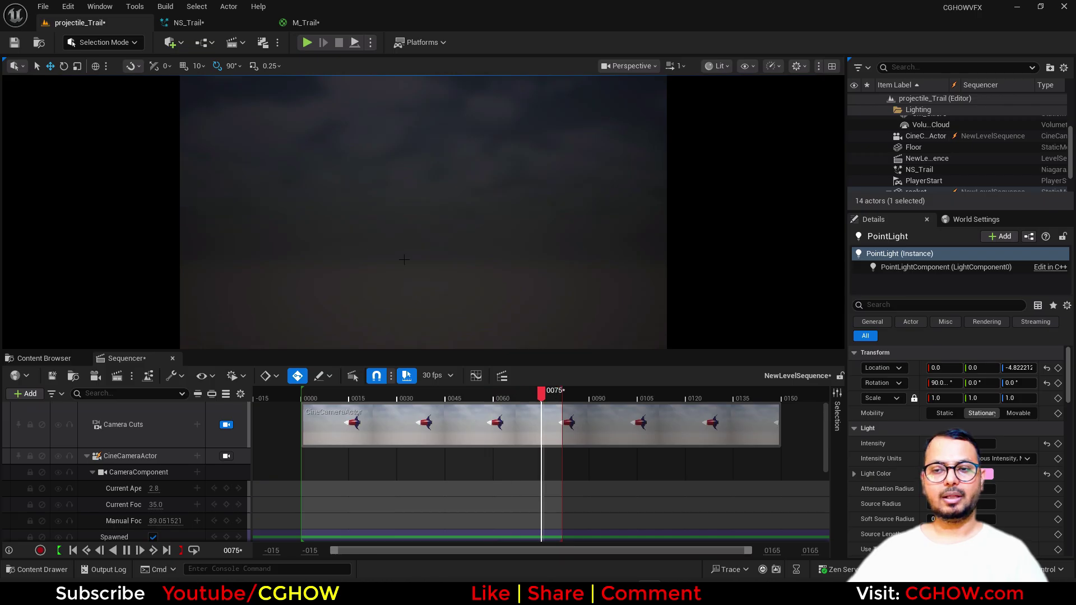